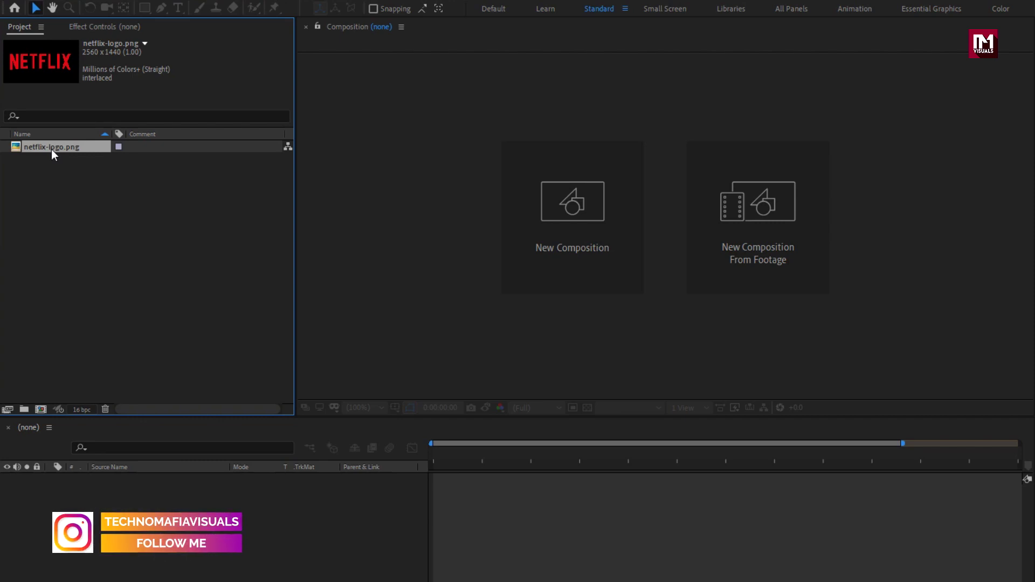
Create a new 1920 x 1080, 30 fps composition named Logo_Animation with a duration of 0:00:08:00
{"action": "left_click", "coordinate": [550, 217]}
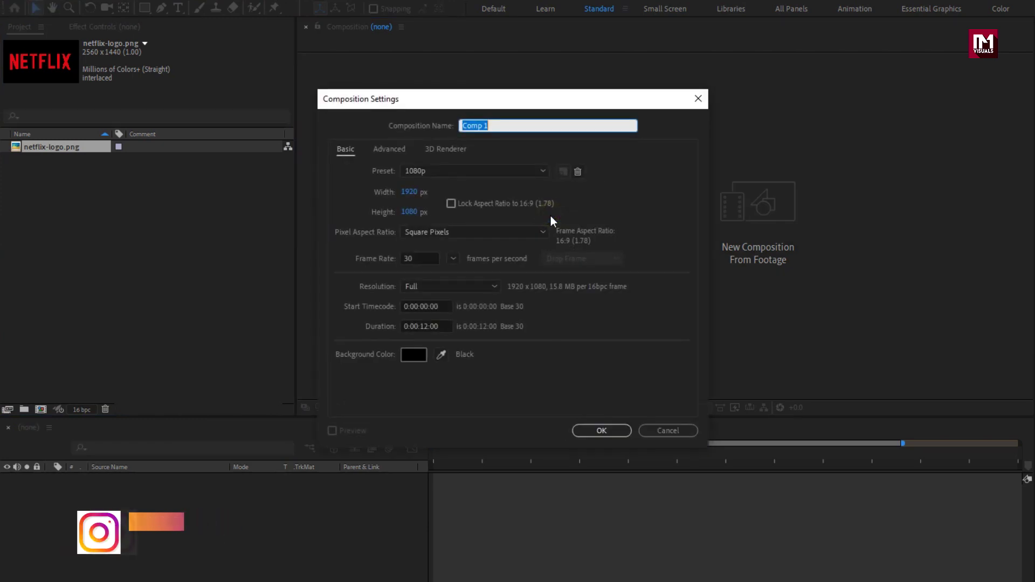
{"action": "type", "text": "Loo"}
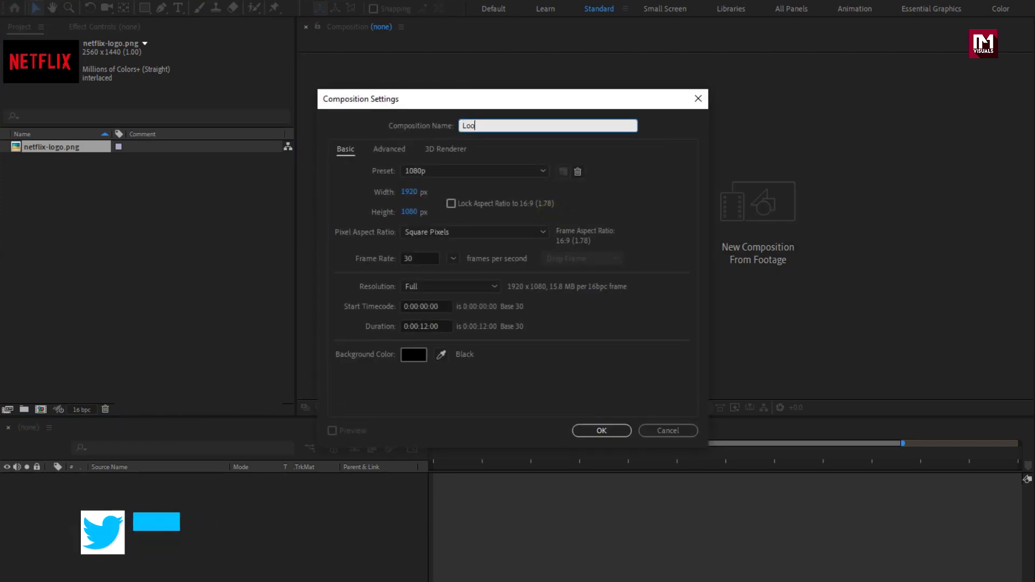
{"action": "type", "text": "o"}
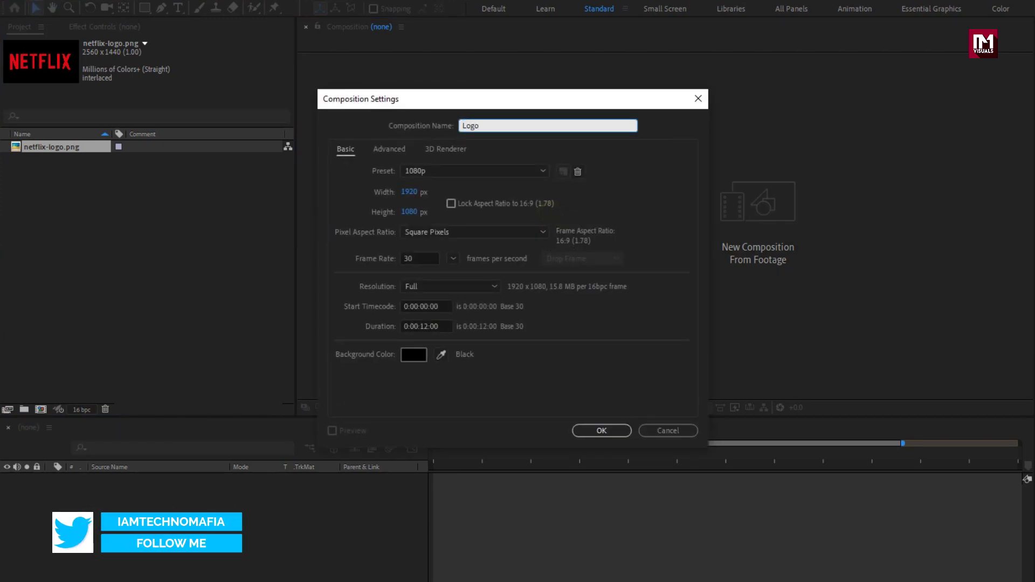
{"action": "type", "text": "_Animation"}
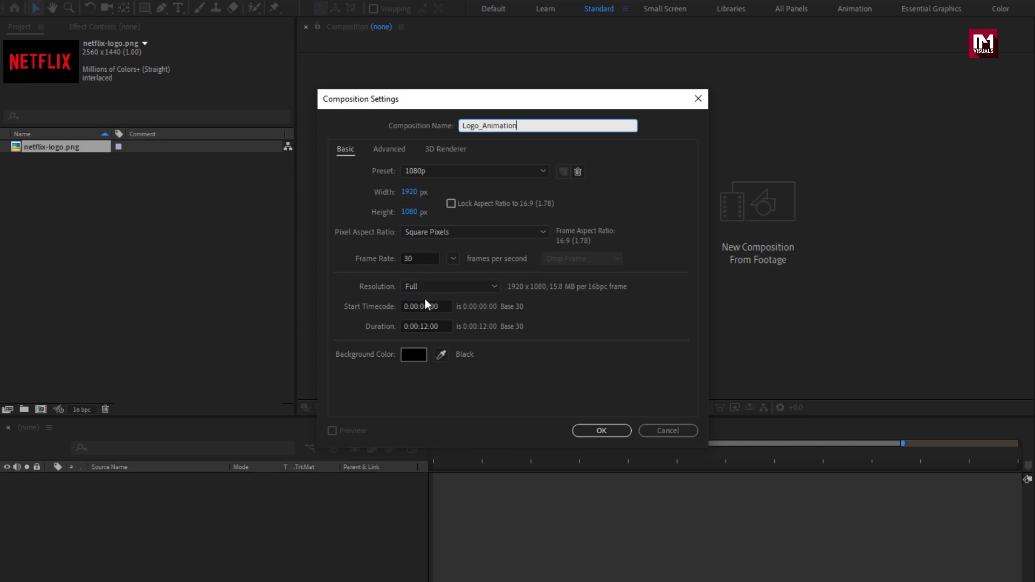
{"action": "left_click", "coordinate": [427, 325]}
{"action": "key", "text": "BackSpace"}
{"action": "key", "text": "BackSpace"}
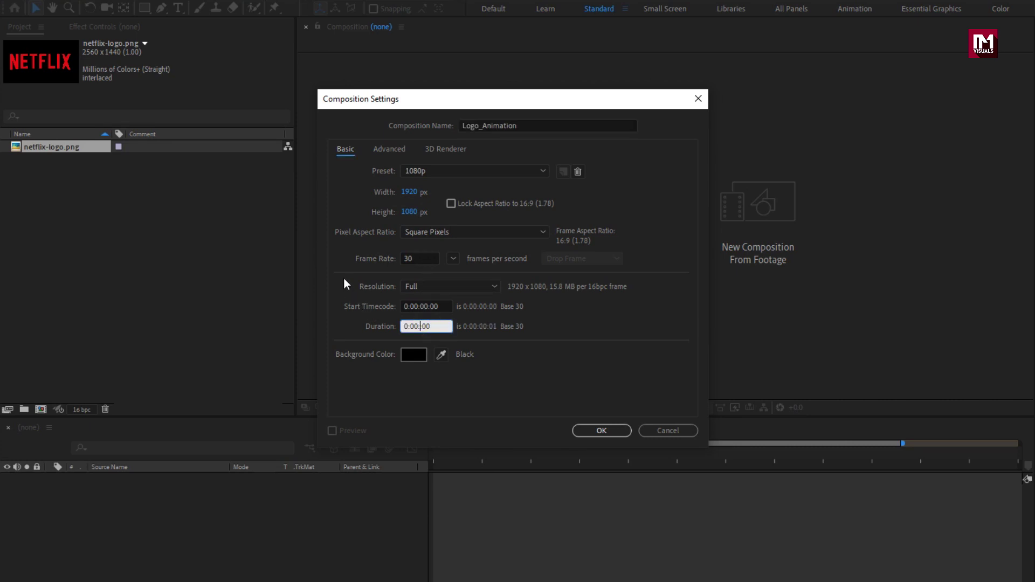
{"action": "type", "text": "08:00"}
{"action": "left_click", "coordinate": [587, 430]}
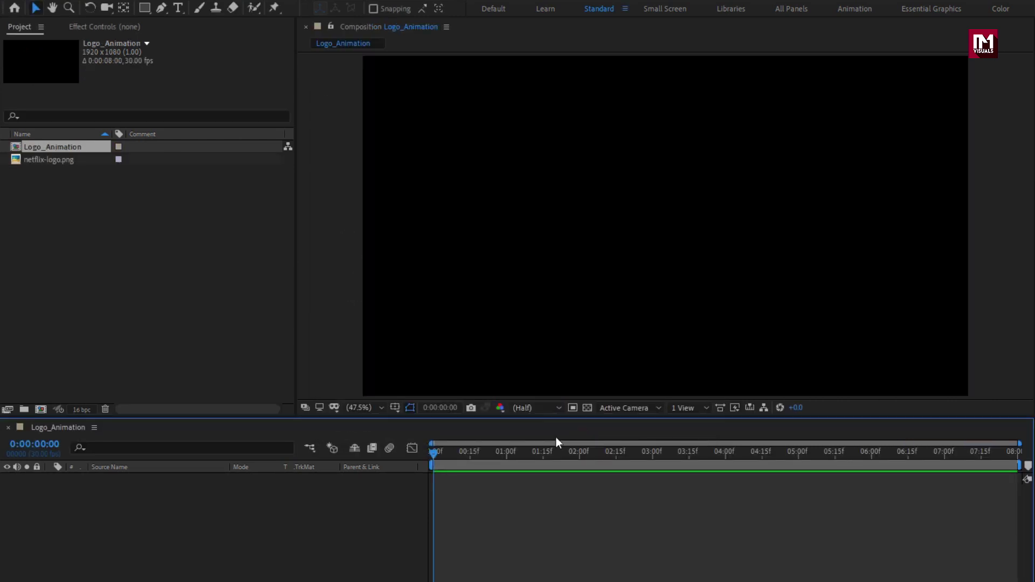
Add a white, composition-sized solid layer named BG to Logo_Animation
{"action": "right_click", "coordinate": [114, 528]}
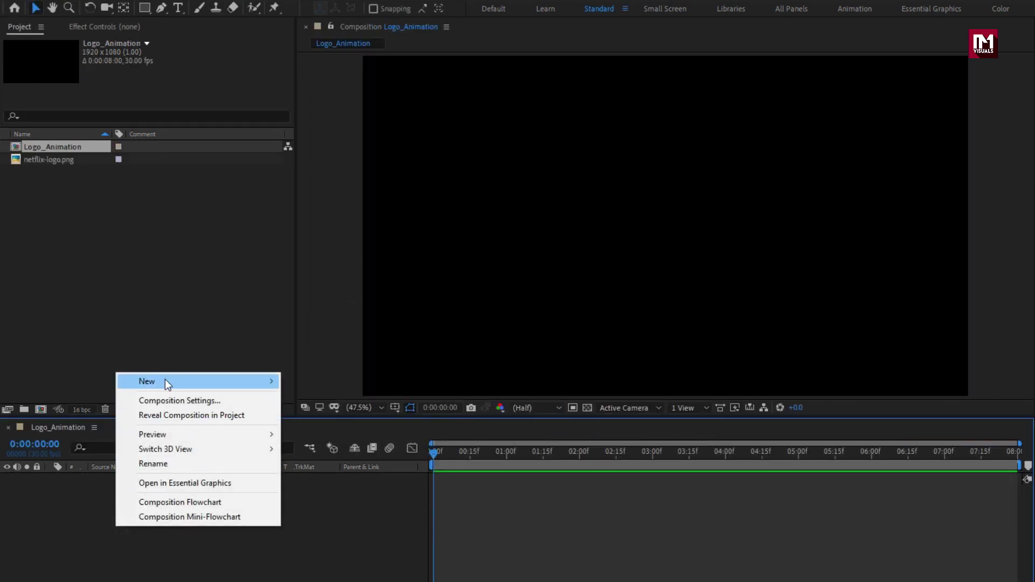
{"action": "mouse_move", "coordinate": [165, 380]}
{"action": "left_click", "coordinate": [326, 411]}
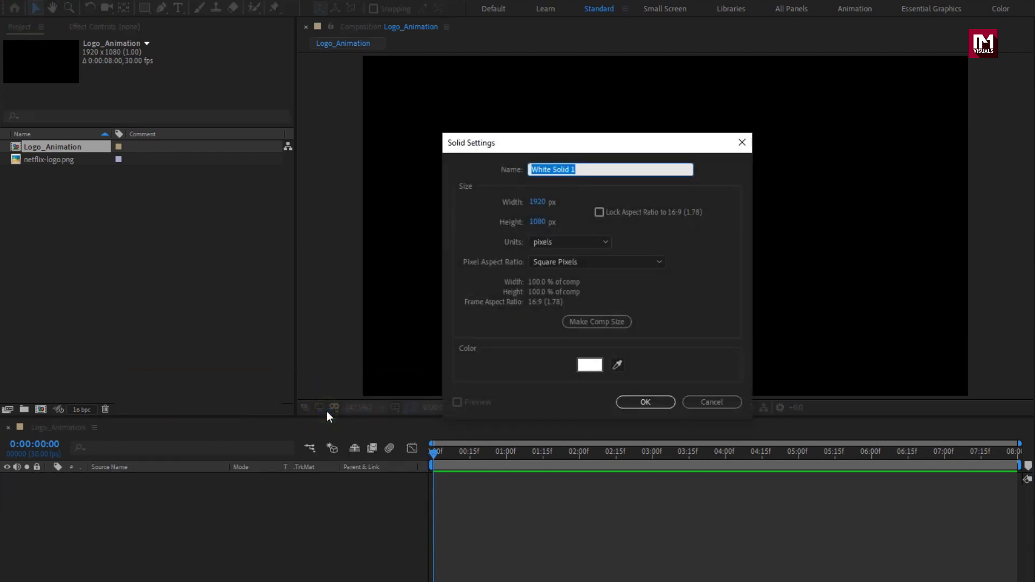
{"action": "type", "text": "BG"}
{"action": "left_click", "coordinate": [646, 398]}
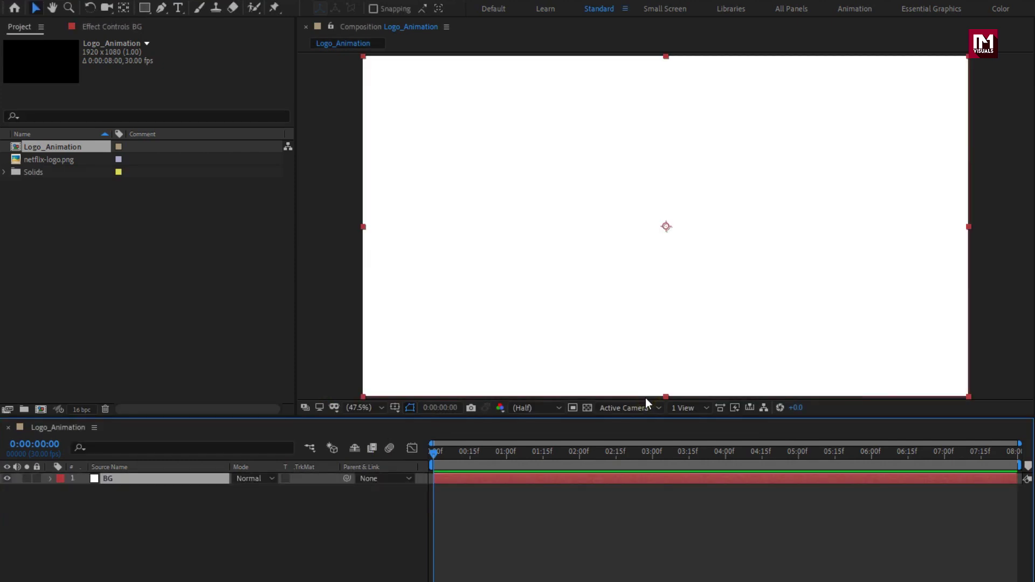
Find the Gradient Ramp effect by searching for "ramp" and apply it to the BG layer
{"action": "left_click", "coordinate": [877, 43]}
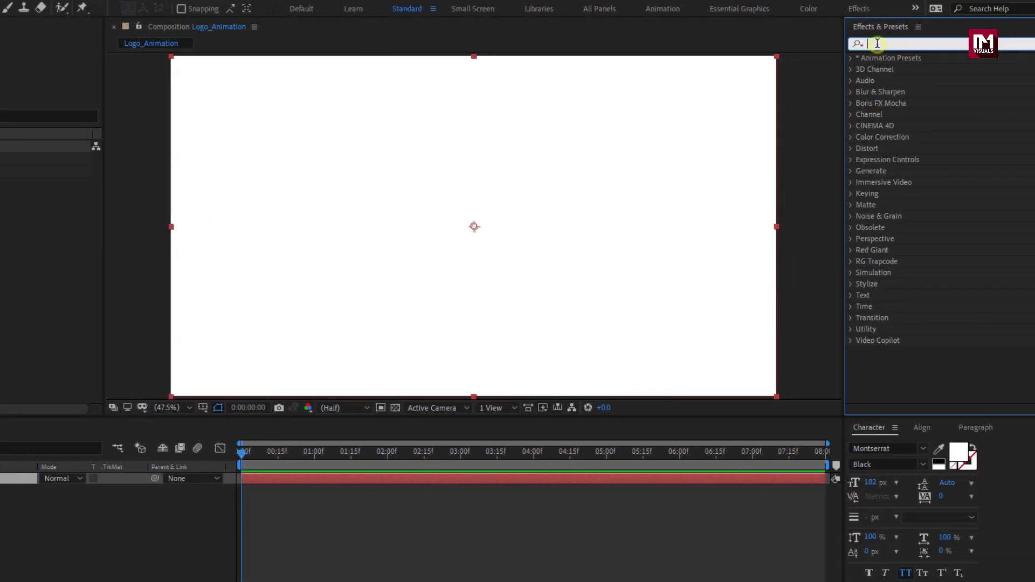
{"action": "type", "text": "ramp"}
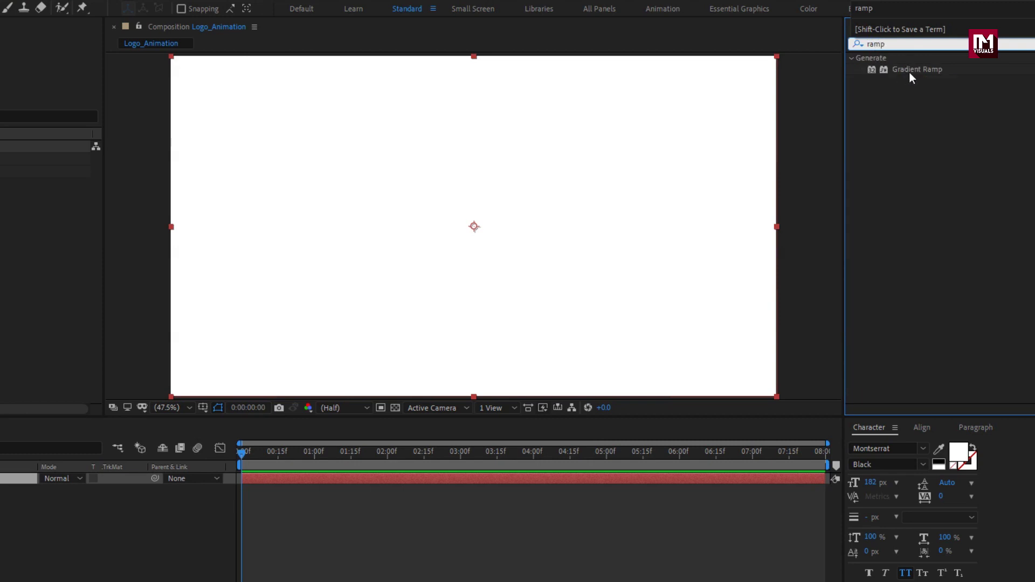
{"action": "double_click", "coordinate": [911, 72]}
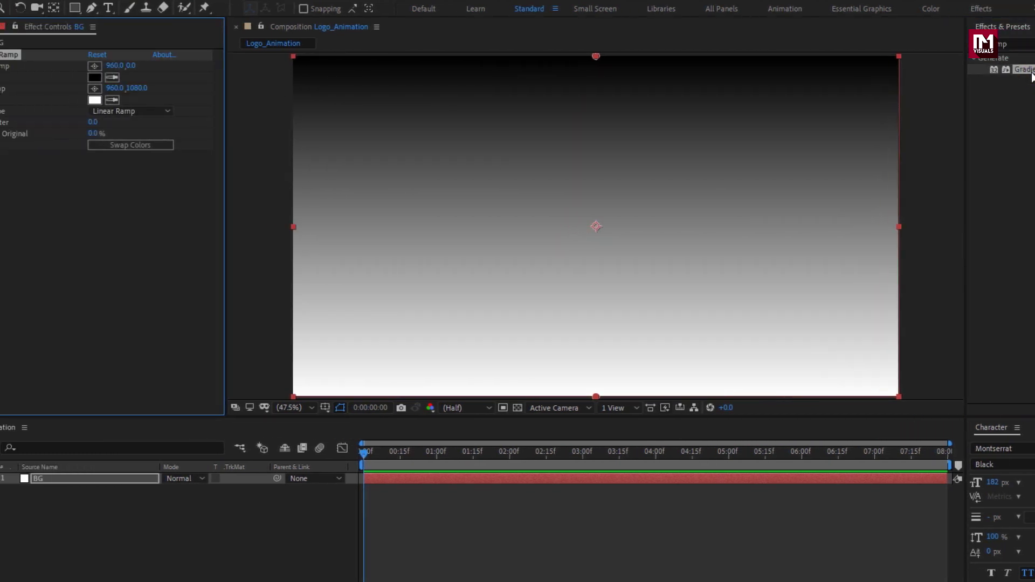
Set the Gradient Ramp's start color to very dark green (001309) and its end color to very dark blue
{"action": "left_click", "coordinate": [163, 77]}
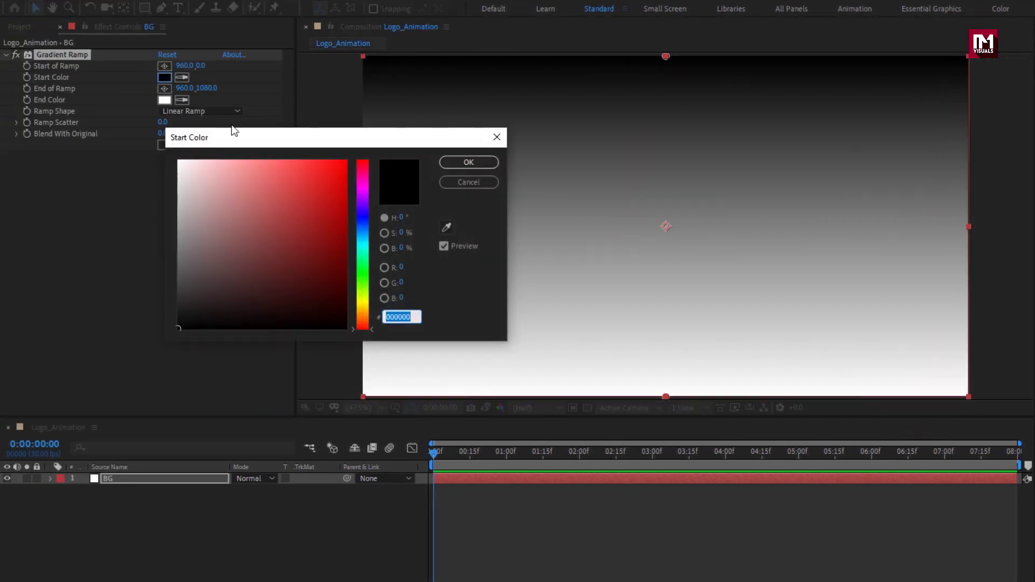
{"action": "mouse_move", "coordinate": [359, 247]}
{"action": "left_mouse_down"}
{"action": "mouse_move", "coordinate": [361, 287]}
{"action": "mouse_move", "coordinate": [354, 261]}
{"action": "left_mouse_up"}
{"action": "mouse_move", "coordinate": [220, 308]}
{"action": "left_mouse_down"}
{"action": "mouse_move", "coordinate": [323, 307]}
{"action": "mouse_move", "coordinate": [319, 287]}
{"action": "mouse_move", "coordinate": [349, 328]}
{"action": "mouse_move", "coordinate": [341, 315]}
{"action": "left_mouse_up"}
{"action": "left_click", "coordinate": [468, 163]}
{"action": "left_click", "coordinate": [164, 99]}
{"action": "left_click", "coordinate": [364, 227]}
{"action": "left_click", "coordinate": [446, 162]}
{"action": "left_click", "coordinate": [164, 77]}
{"action": "left_click", "coordinate": [454, 162]}
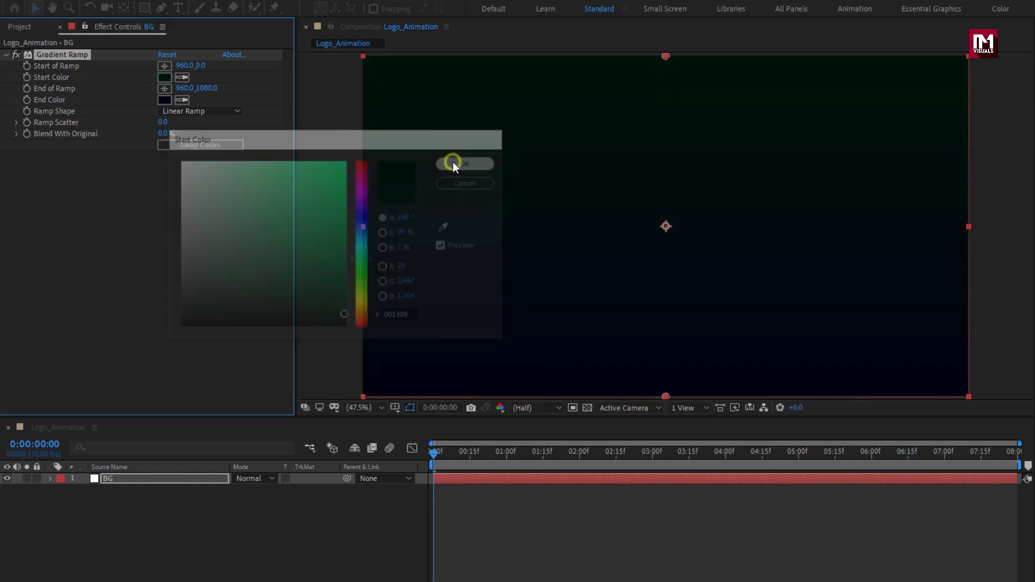
Place the gradient's start point at the frame's upper-left corner and its end point at the lower-right corner
{"action": "left_click", "coordinate": [165, 68]}
{"action": "left_click", "coordinate": [364, 54]}
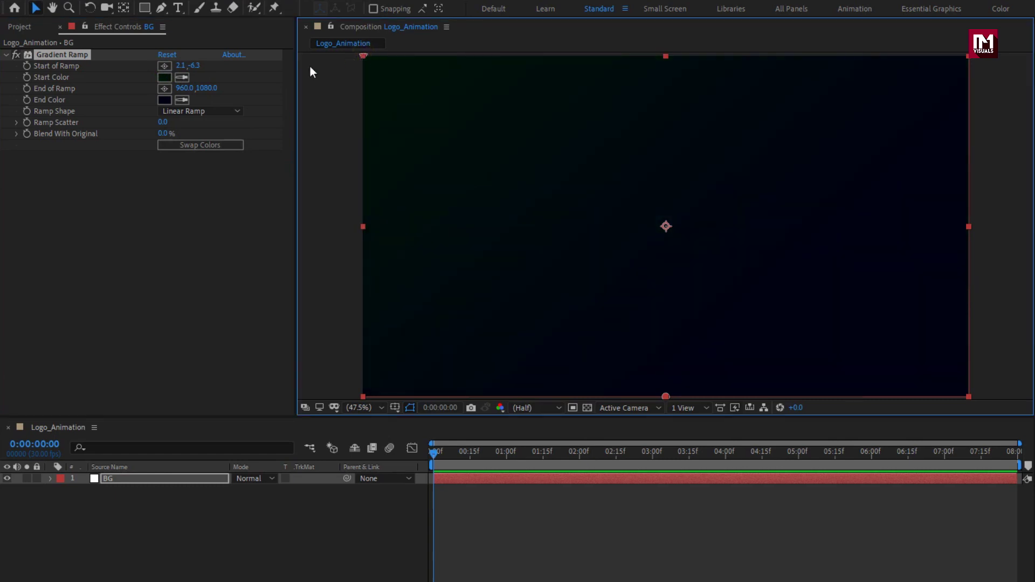
{"action": "left_click", "coordinate": [164, 88]}
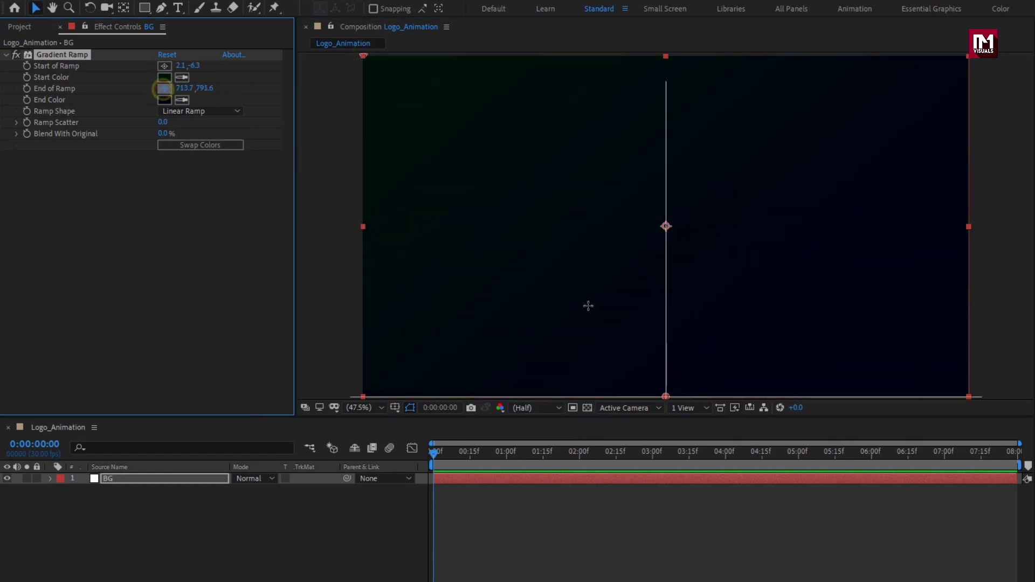
{"action": "left_click", "coordinate": [969, 396]}
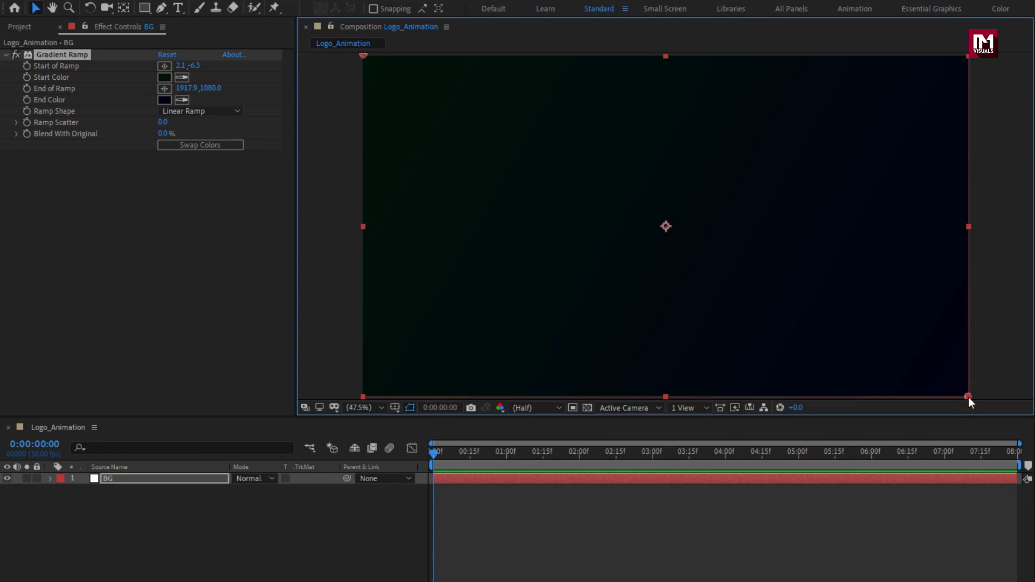
Change the Gradient Ramp's shape to Radial Ramp and set Ramp Scatter to 500
{"action": "left_click", "coordinate": [173, 112]}
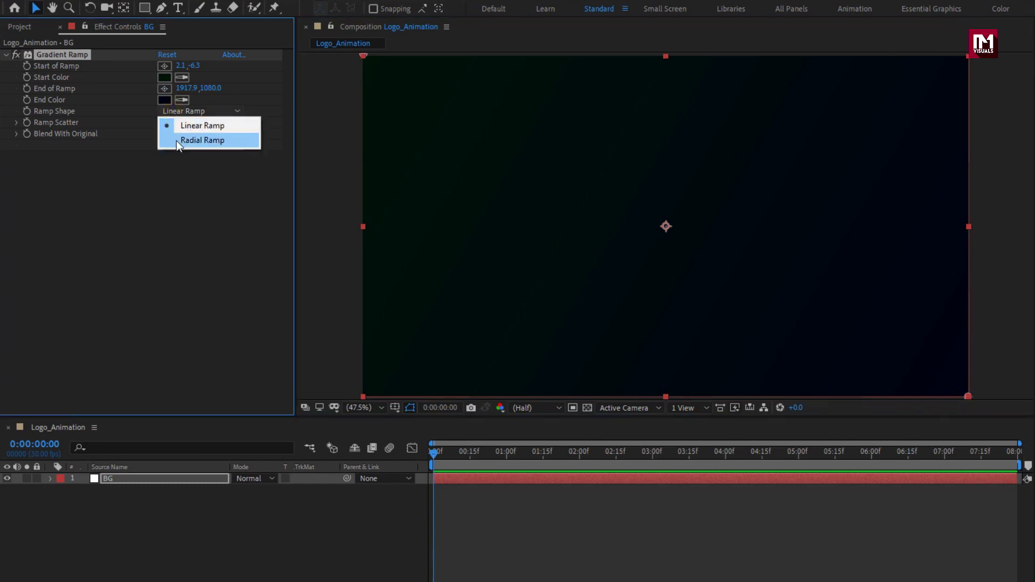
{"action": "left_click", "coordinate": [176, 141]}
{"action": "left_click", "coordinate": [163, 121]}
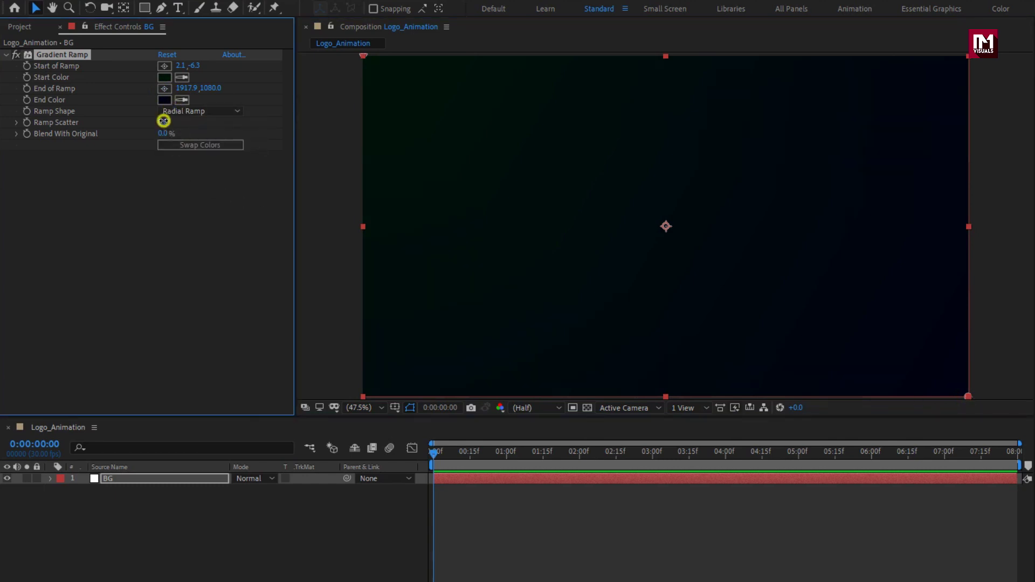
{"action": "type", "text": "500"}
Add netflix-logo.png above the BG layer and scale it to 44%
{"action": "left_click", "coordinate": [18, 27]}
{"action": "left_click", "coordinate": [47, 160]}
{"action": "left_click_drag", "start_coordinate": [46, 164], "coordinate": [139, 477]}
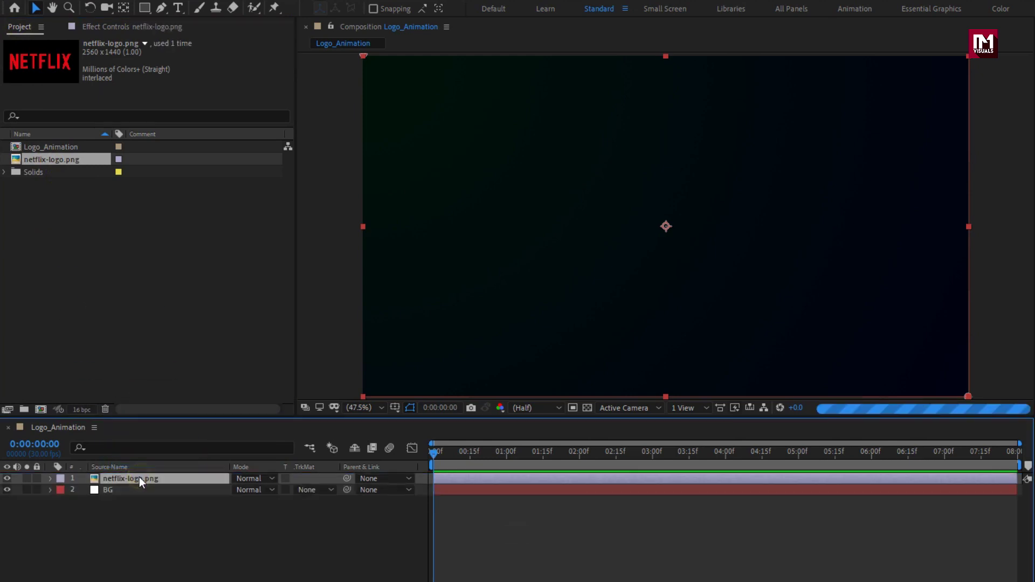
{"action": "key", "text": "s"}
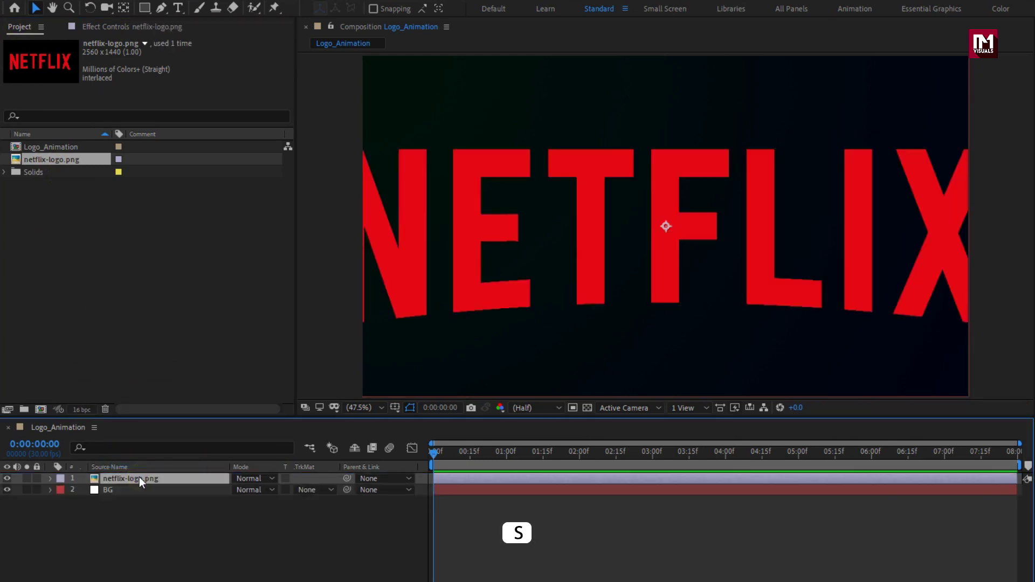
{"action": "left_click_drag", "start_coordinate": [269, 491], "coordinate": [240, 502]}
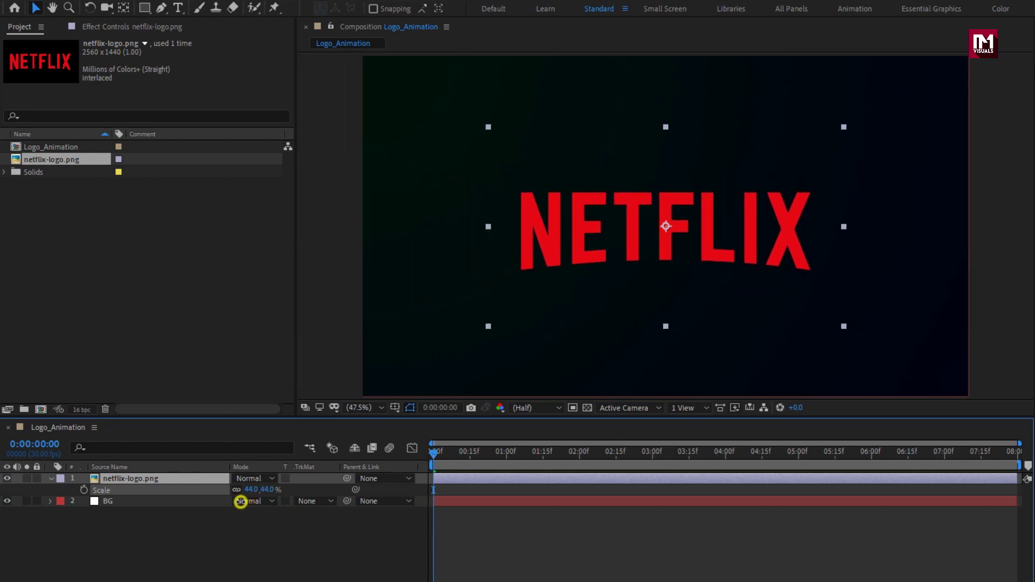
Apply the Fill effect to the netflix-logo.png layer and set its color to white (FFFFFF)
{"action": "left_click", "coordinate": [151, 478]}
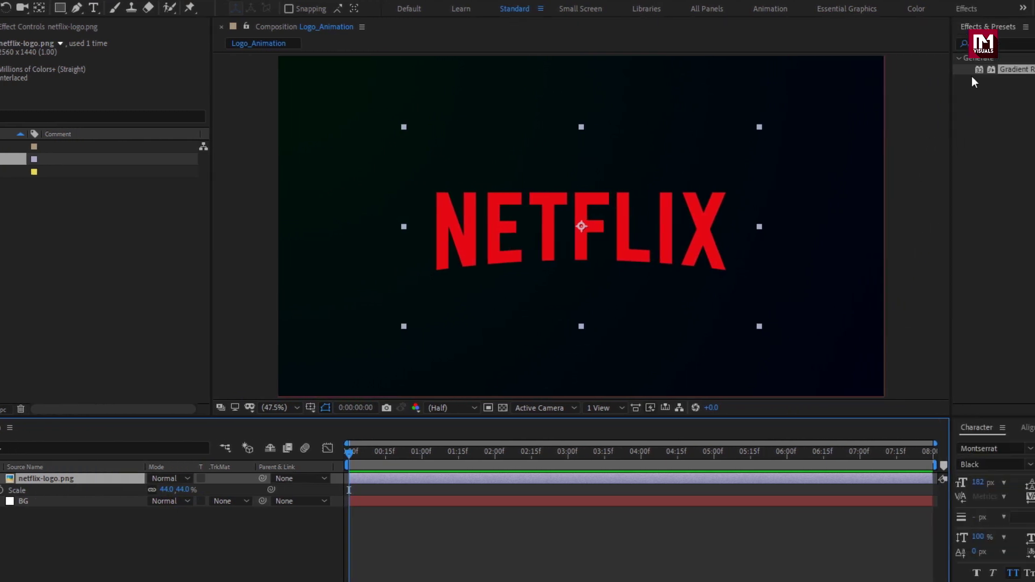
{"action": "left_click", "coordinate": [830, 49]}
{"action": "type", "text": "fill"}
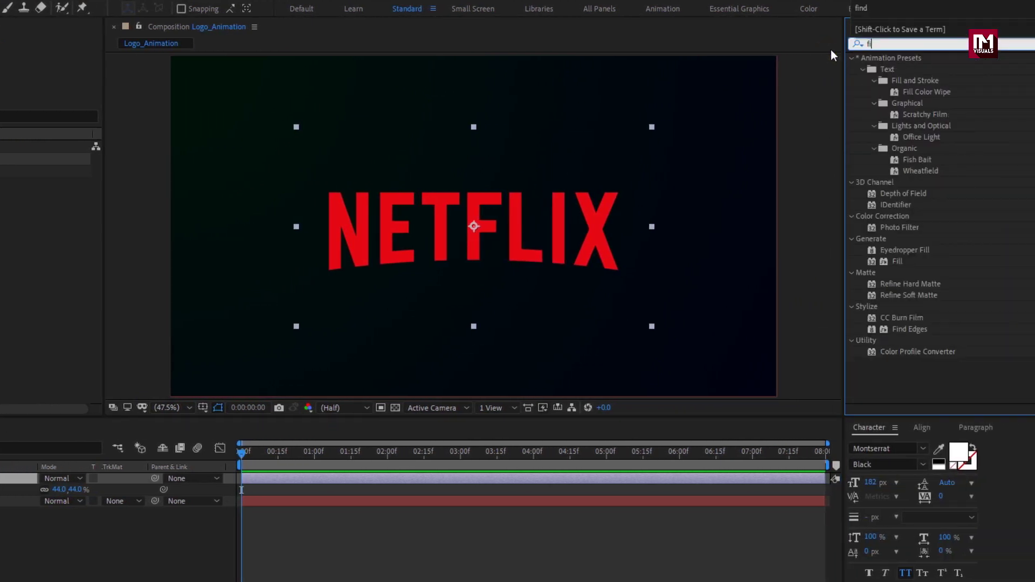
{"action": "double_click", "coordinate": [893, 128]}
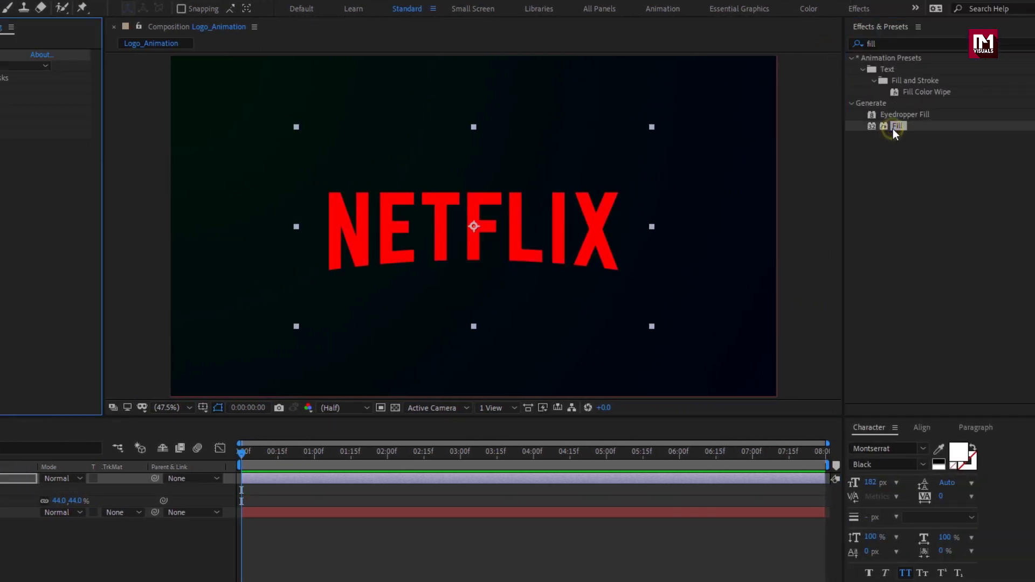
{"action": "left_click", "coordinate": [166, 88]}
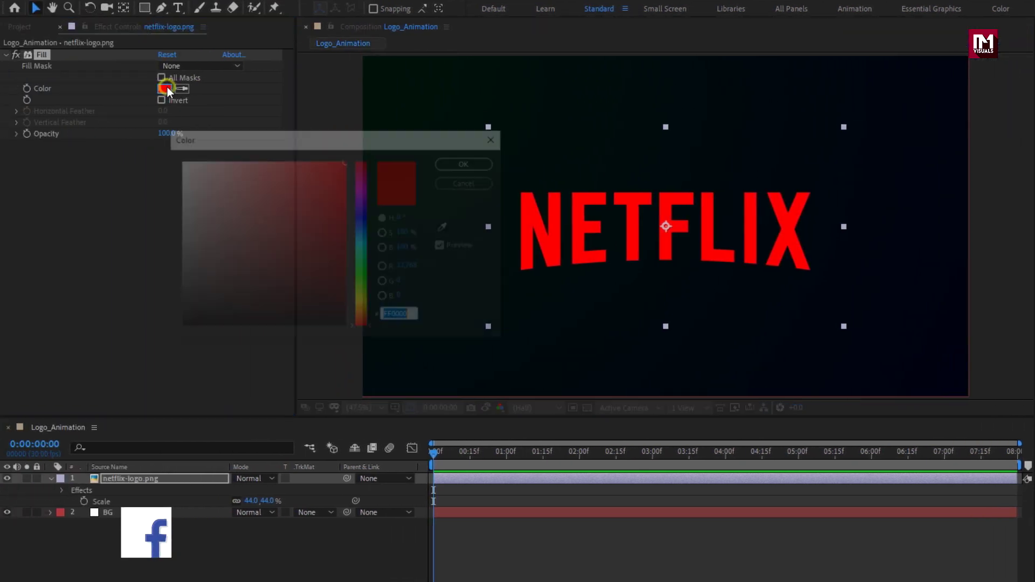
{"action": "type", "text": "FFFFFF"}
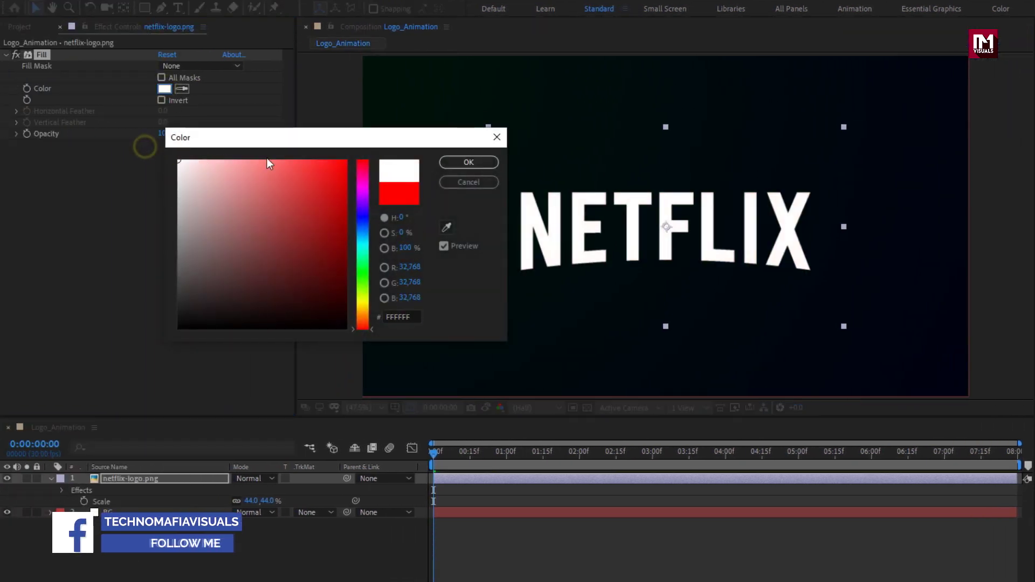
{"action": "left_click", "coordinate": [469, 163]}
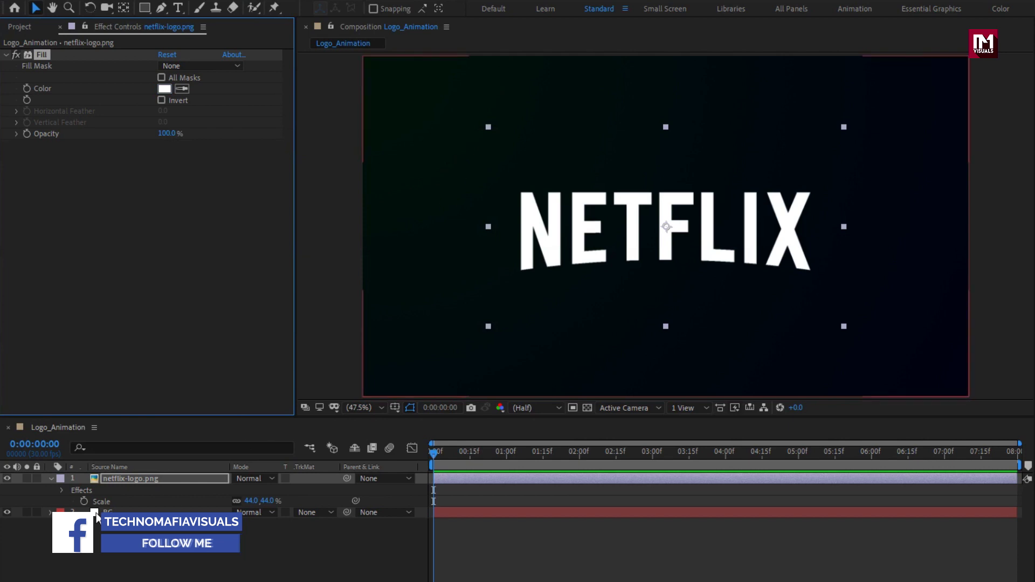
Pre-compose the netflix-logo.png layer as Logo, moving all attributes into the new composition
{"action": "left_click", "coordinate": [51, 478]}
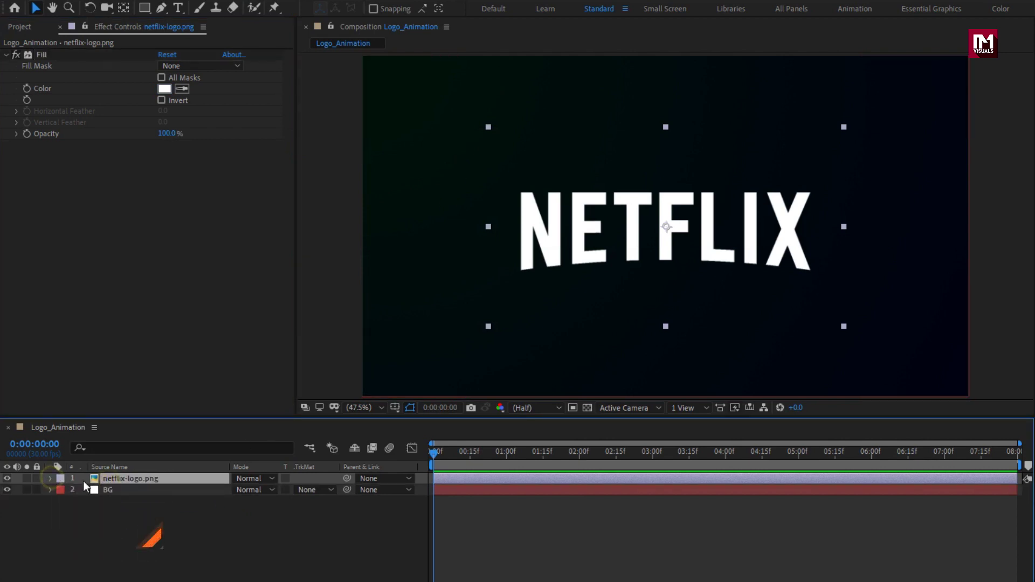
{"action": "right_click", "coordinate": [119, 480]}
{"action": "left_click", "coordinate": [136, 424]}
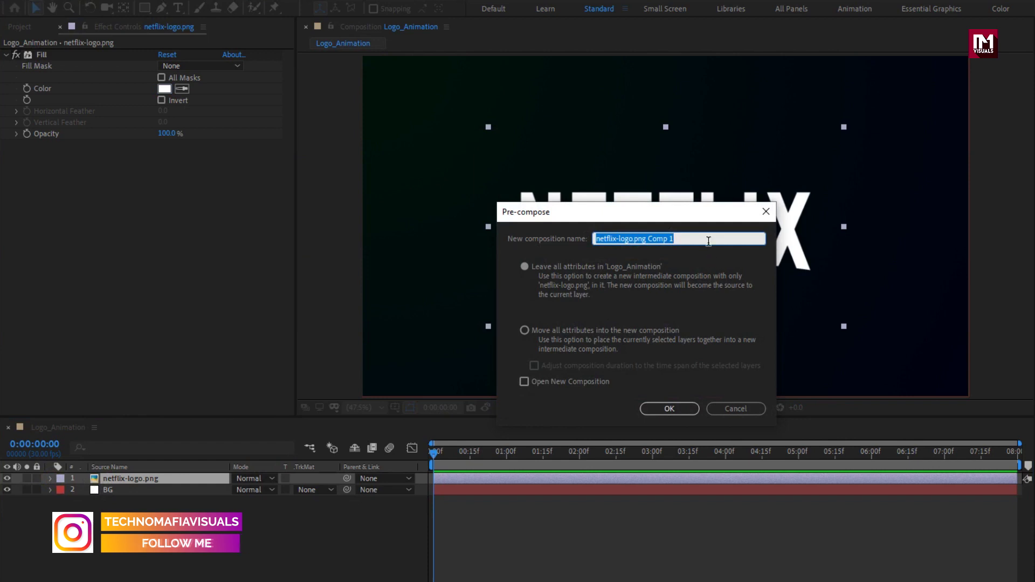
{"action": "type", "text": "Logo"}
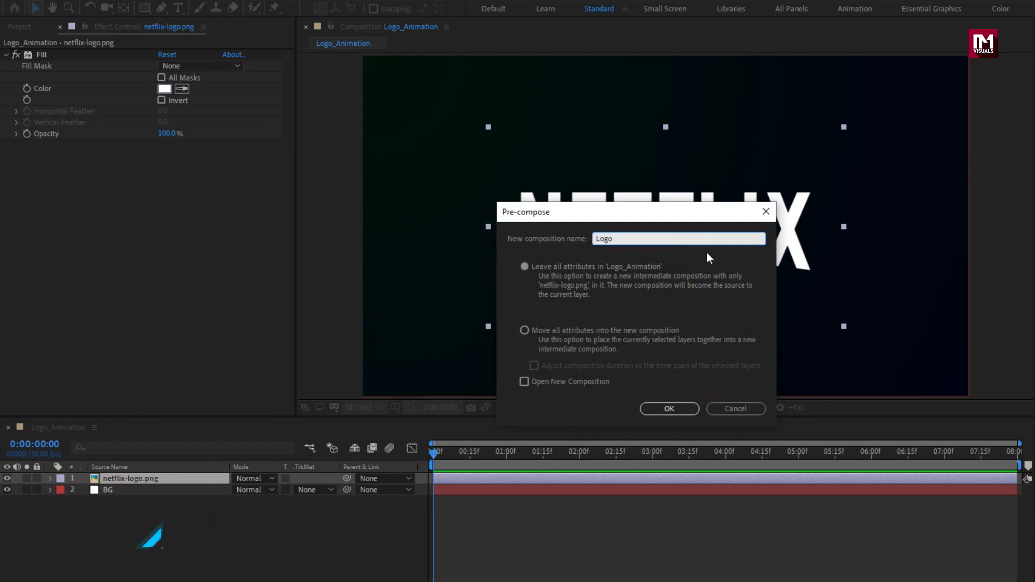
{"action": "left_click", "coordinate": [626, 335]}
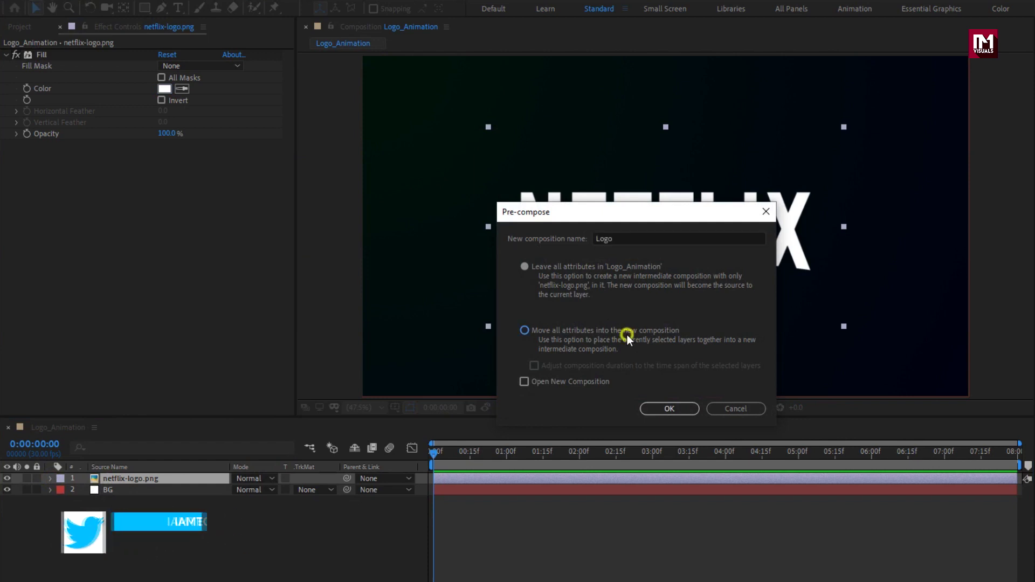
{"action": "left_click", "coordinate": [657, 409]}
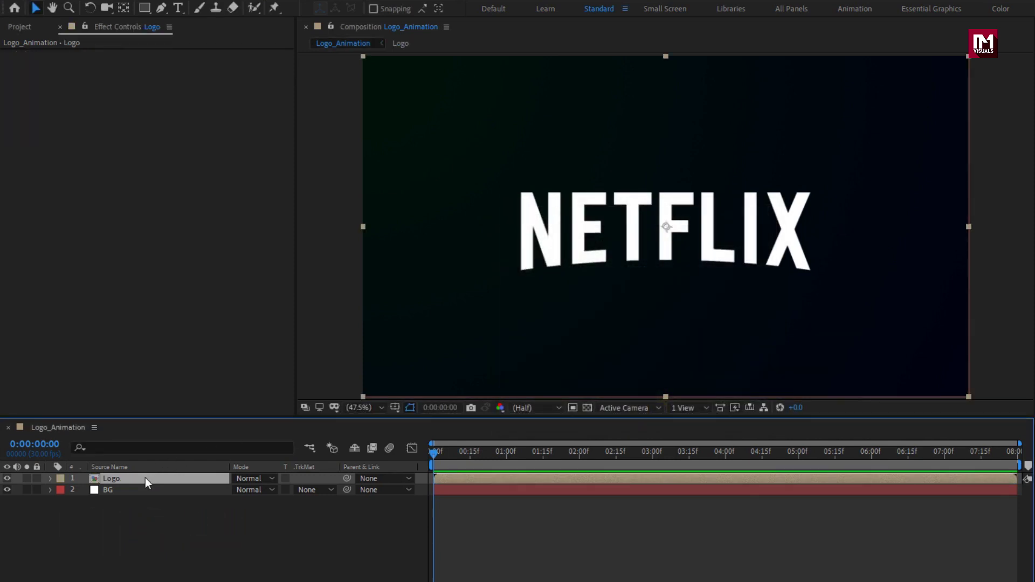
Apply the Vegas effect to the Logo layer and set its Segments to 1
{"action": "left_click", "coordinate": [855, 44]}
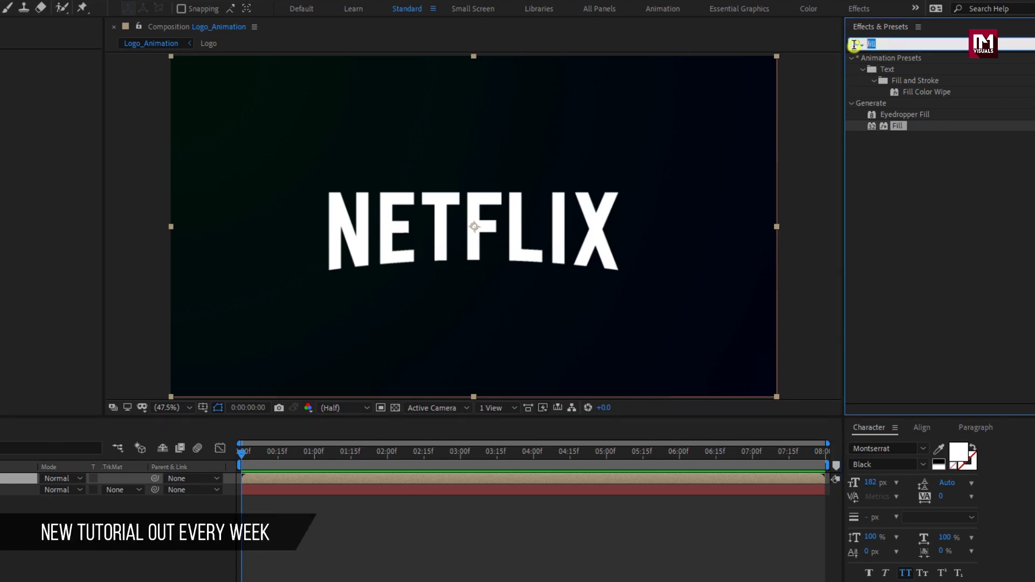
{"action": "type", "text": "veg"}
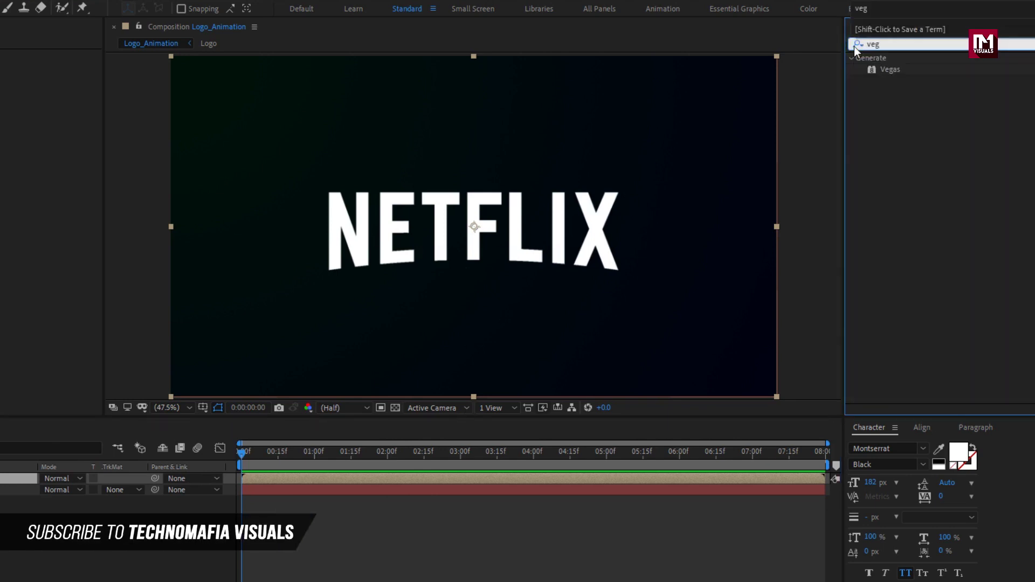
{"action": "double_click", "coordinate": [891, 69]}
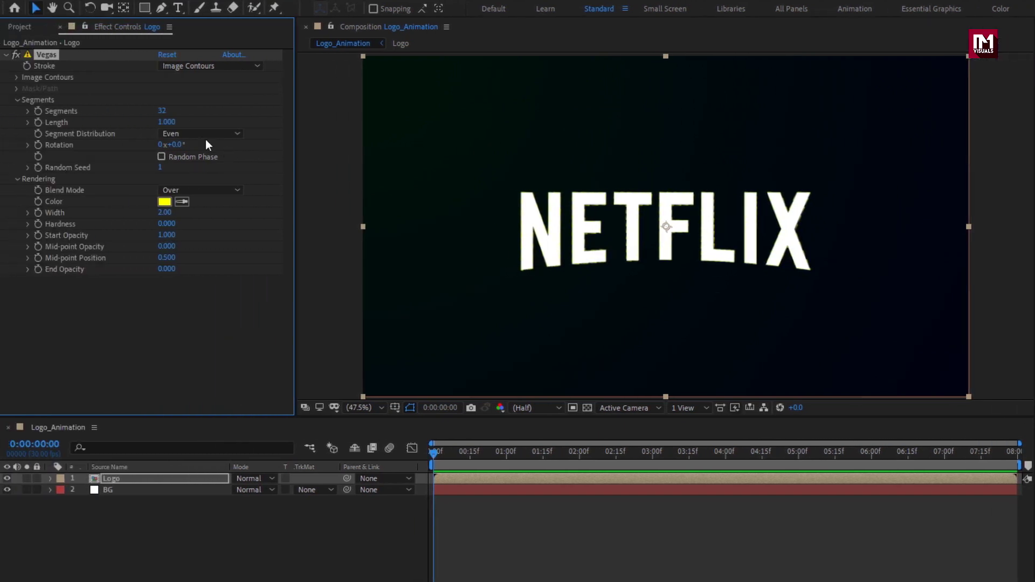
{"action": "type", "text": "1"}
{"action": "key", "text": "Return"}
Set the Vegas effect's Blend Mode to Stencil and its color to white (FFFFFF)
{"action": "left_click", "coordinate": [171, 190]}
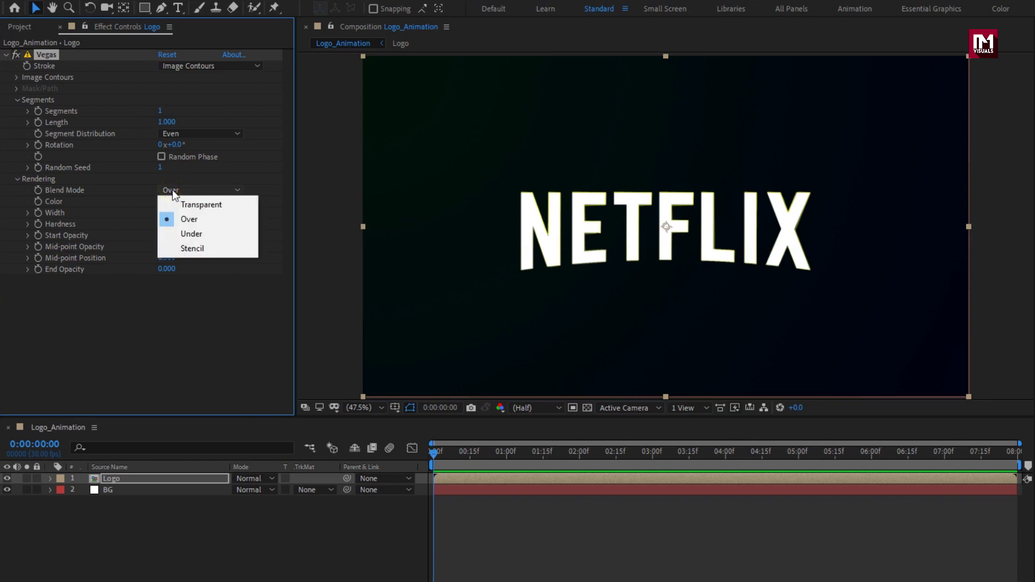
{"action": "left_click", "coordinate": [195, 248]}
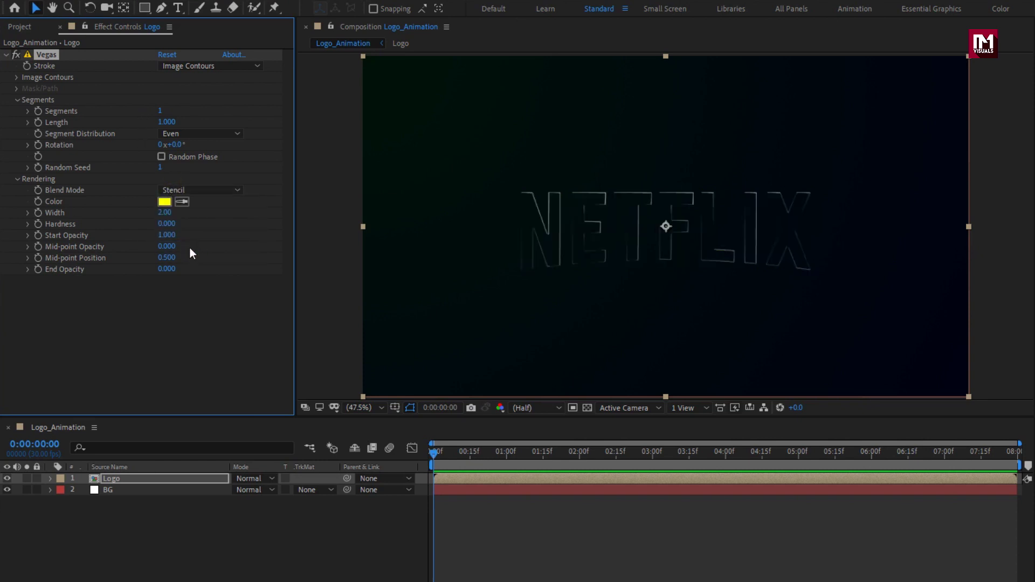
{"action": "left_click", "coordinate": [165, 202]}
{"action": "type", "text": "ffffff"}
{"action": "key", "text": "Return"}
Animate the Vegas Rotation from 2x at 0:00:00:00 to 0x at 0:00:07:29, with Random Phase enabled
{"action": "left_click", "coordinate": [432, 451]}
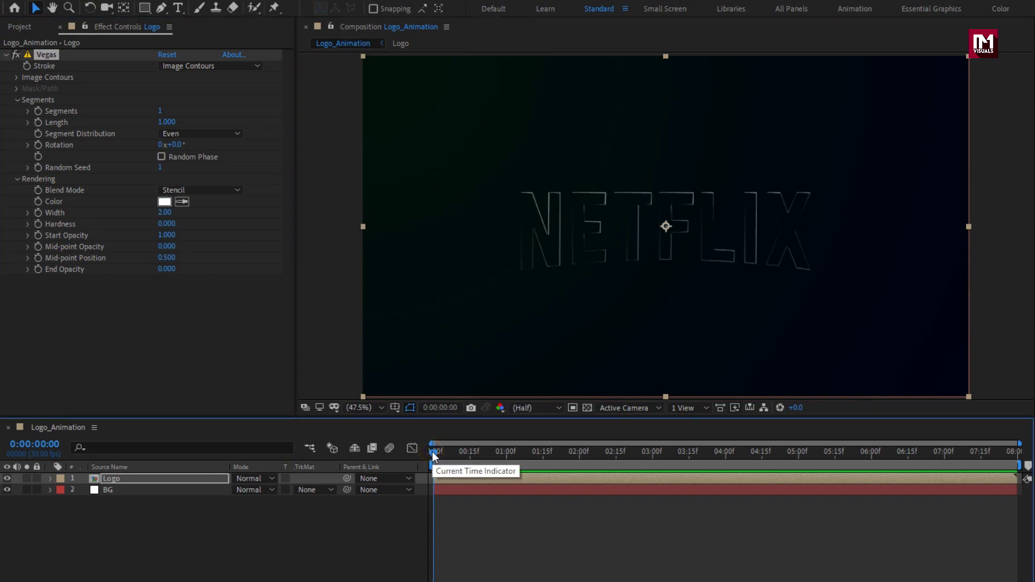
{"action": "left_click", "coordinate": [38, 146]}
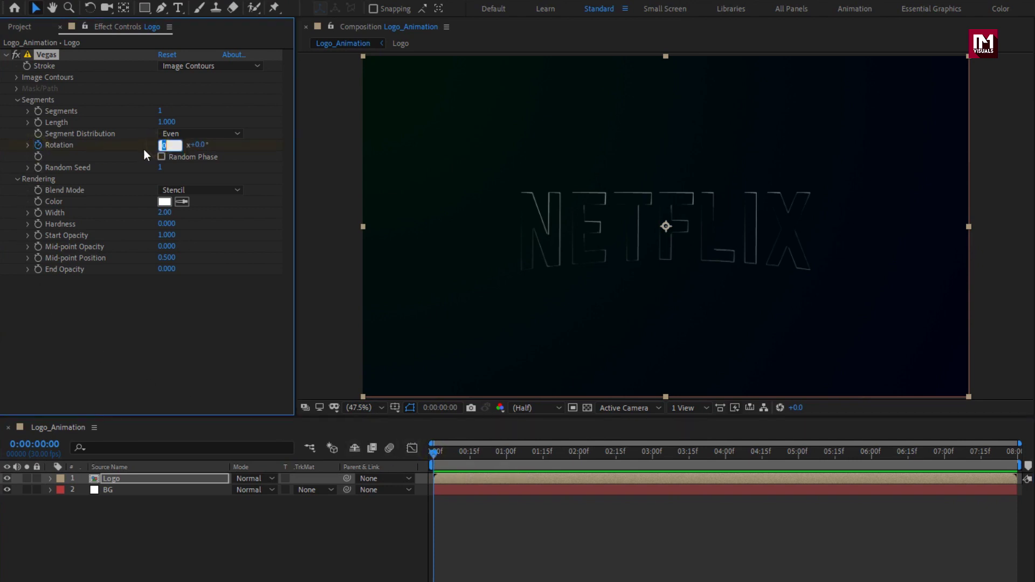
{"action": "type", "text": "2"}
{"action": "key", "text": "Return"}
{"action": "left_click", "coordinate": [1013, 455]}
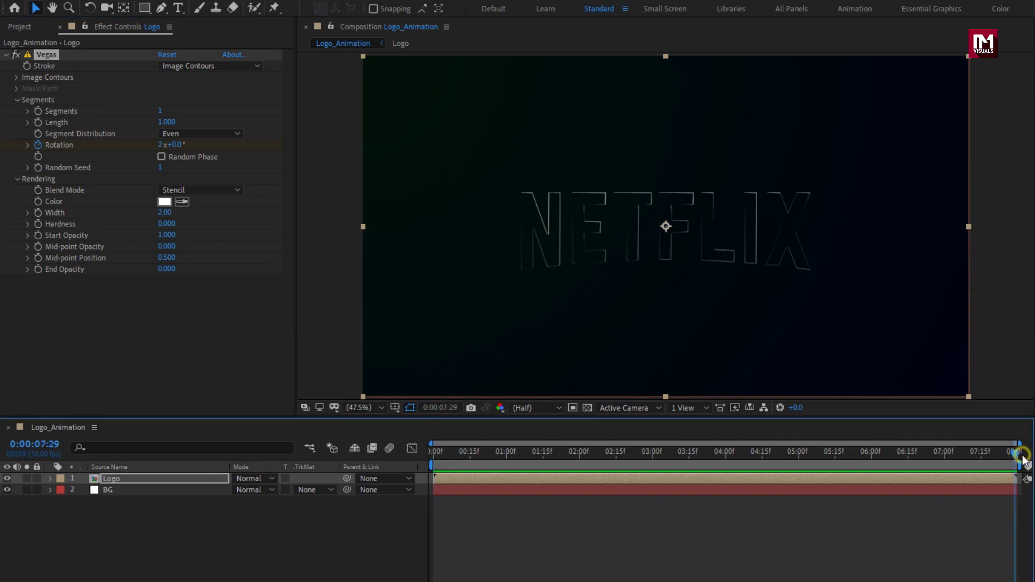
{"action": "left_click", "coordinate": [160, 145]}
{"action": "type", "text": "0"}
{"action": "key", "text": "Return"}
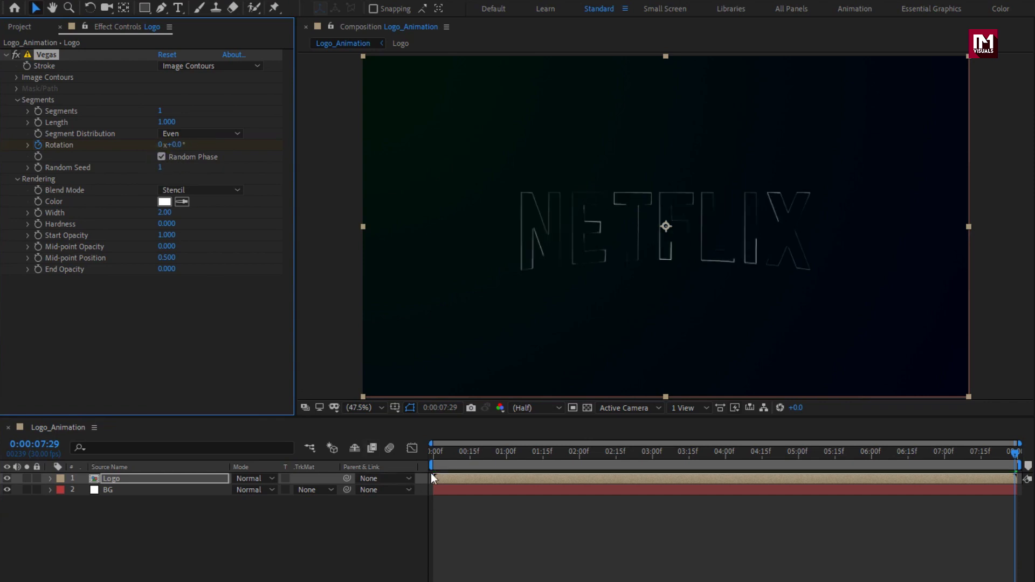
{"action": "left_click", "coordinate": [434, 453]}
{"action": "mouse_move", "coordinate": [435, 453]}
{"action": "left_mouse_down"}
{"action": "mouse_move", "coordinate": [986, 453]}
{"action": "mouse_move", "coordinate": [425, 464]}
{"action": "left_mouse_up"}
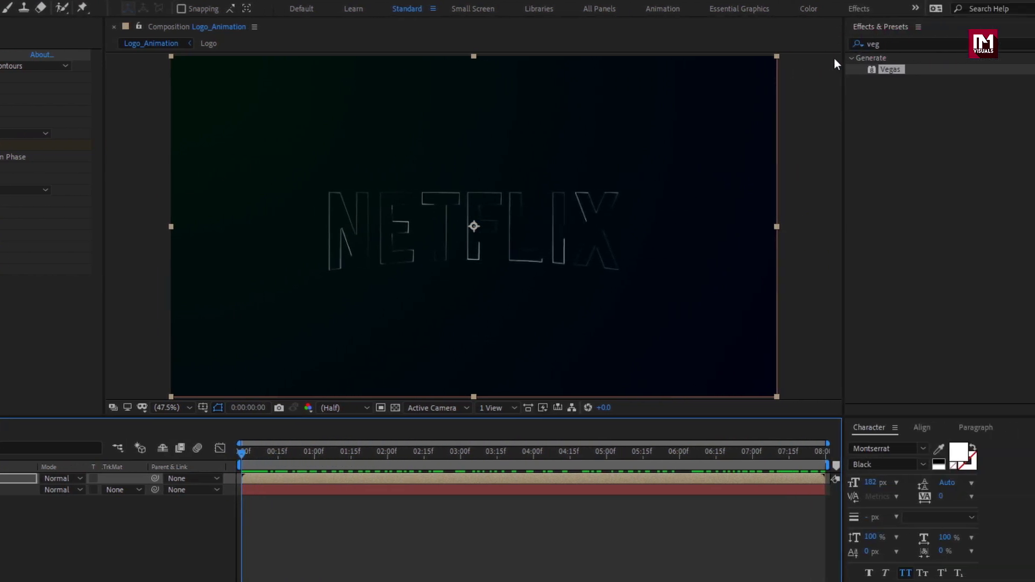
Apply the Fill effect to the Logo layer and set its color to cyan (00EAFF)
{"action": "left_click", "coordinate": [869, 46]}
{"action": "type", "text": "fill"}
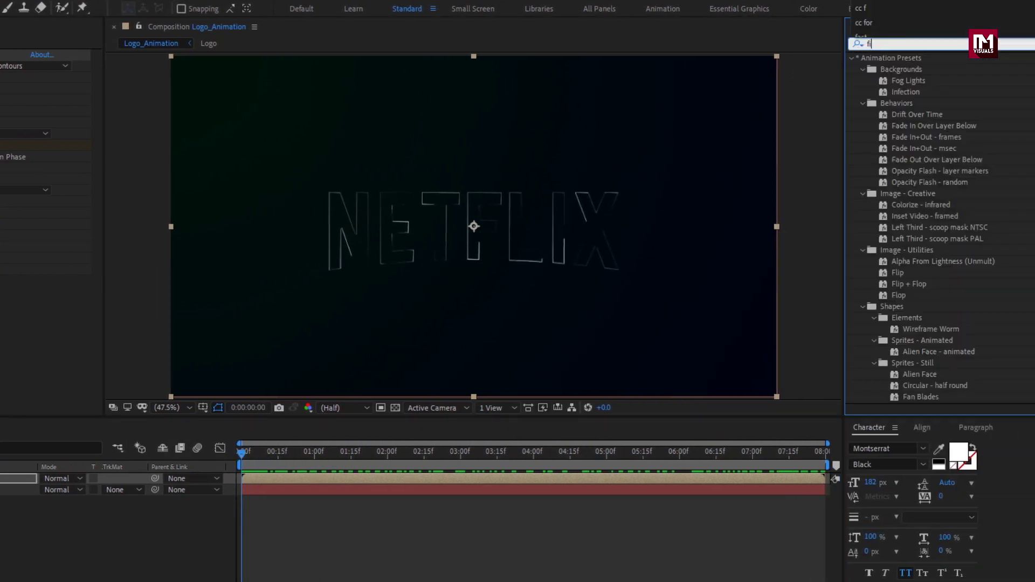
{"action": "double_click", "coordinate": [898, 126]}
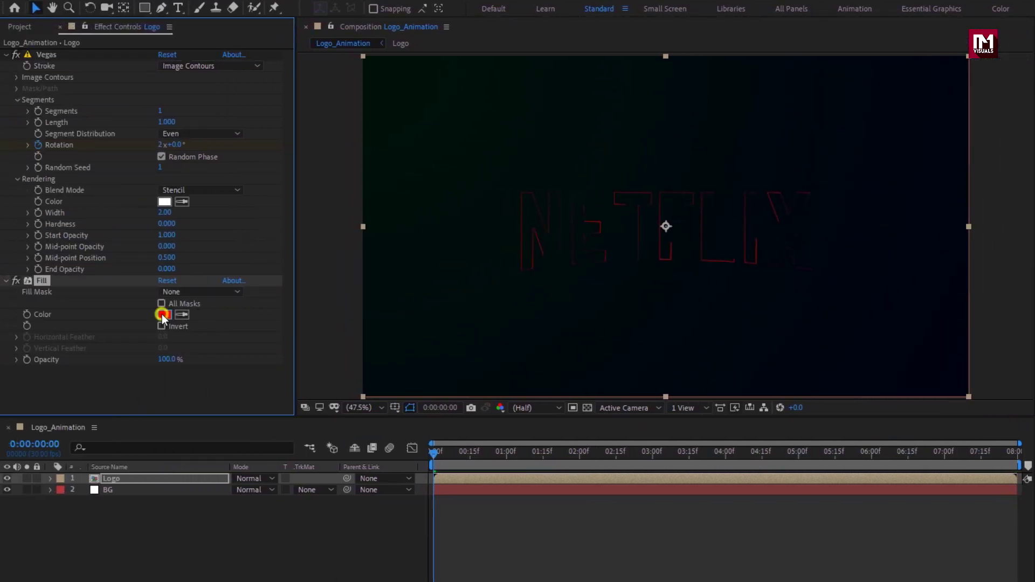
{"action": "left_click", "coordinate": [162, 315]}
{"action": "left_click_drag", "start_coordinate": [362, 273], "coordinate": [358, 248]}
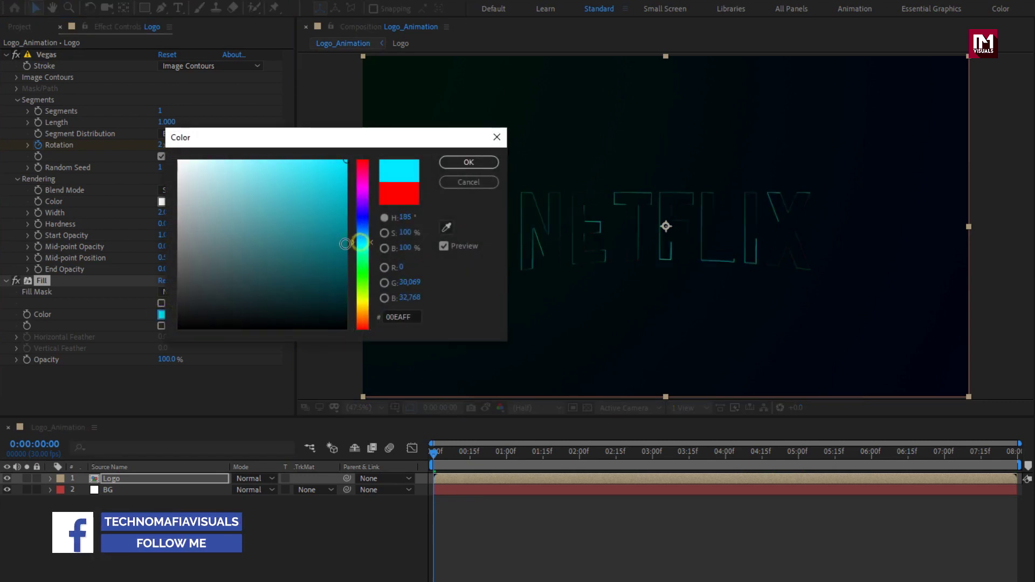
{"action": "left_click", "coordinate": [454, 163]}
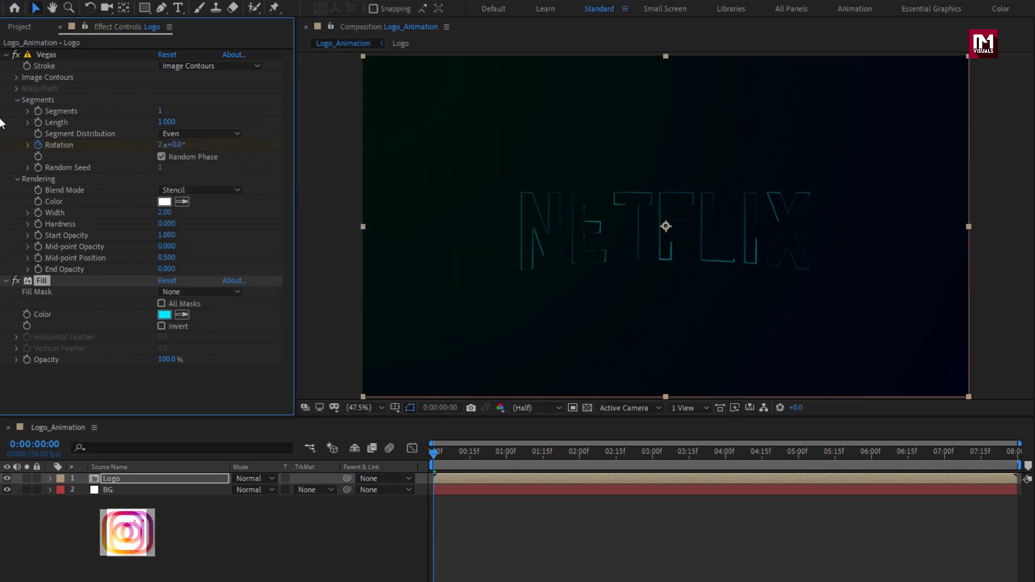
{"action": "left_click", "coordinate": [6, 55]}
{"action": "left_click", "coordinate": [5, 65]}
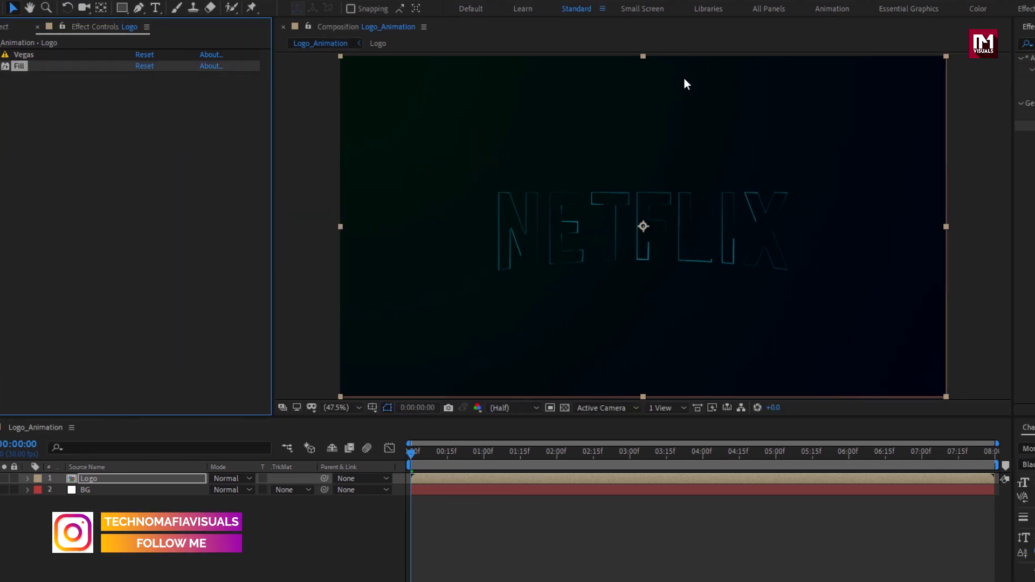
Apply the Glow effect to the Logo layer with Glow Threshold 80%, Glow Radius 12 and Glow Intensity 2
{"action": "type", "text": "glow"}
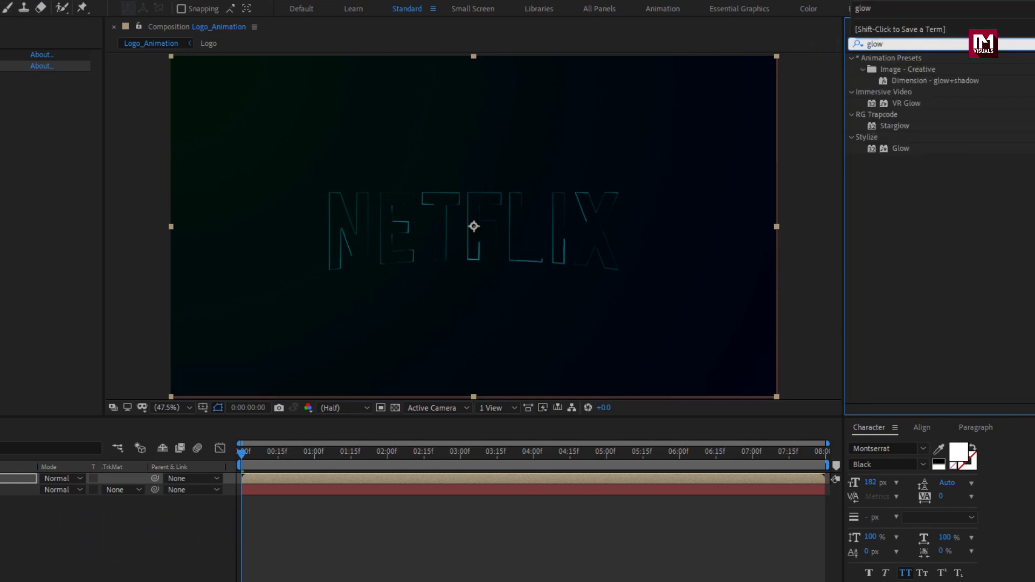
{"action": "double_click", "coordinate": [904, 149]}
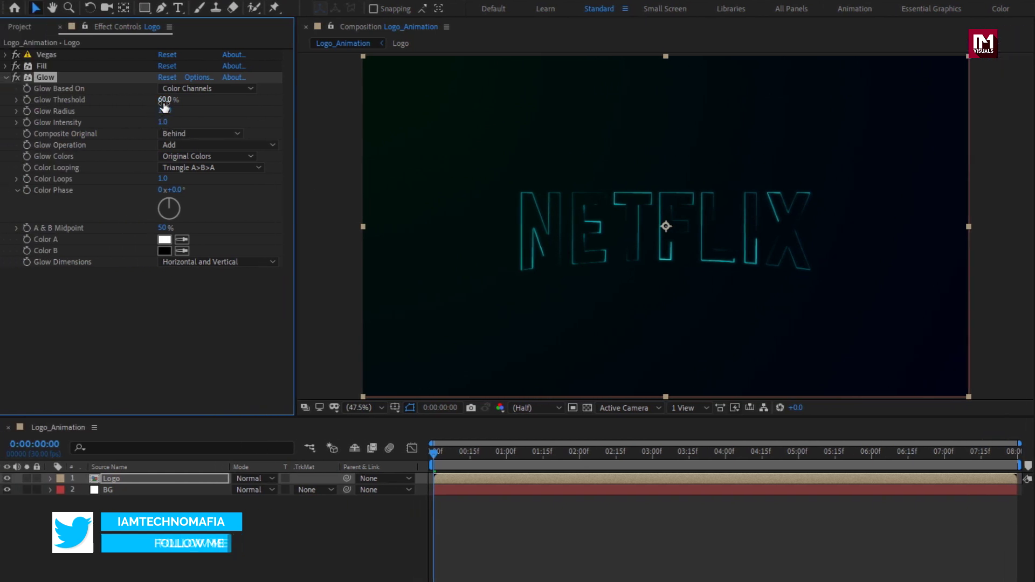
{"action": "left_click", "coordinate": [164, 101]}
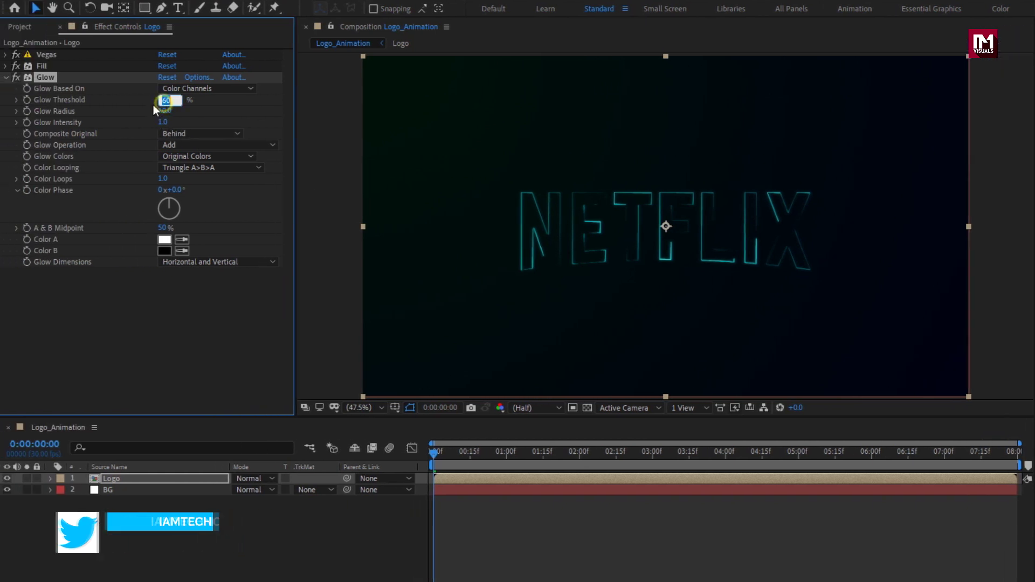
{"action": "type", "text": "80"}
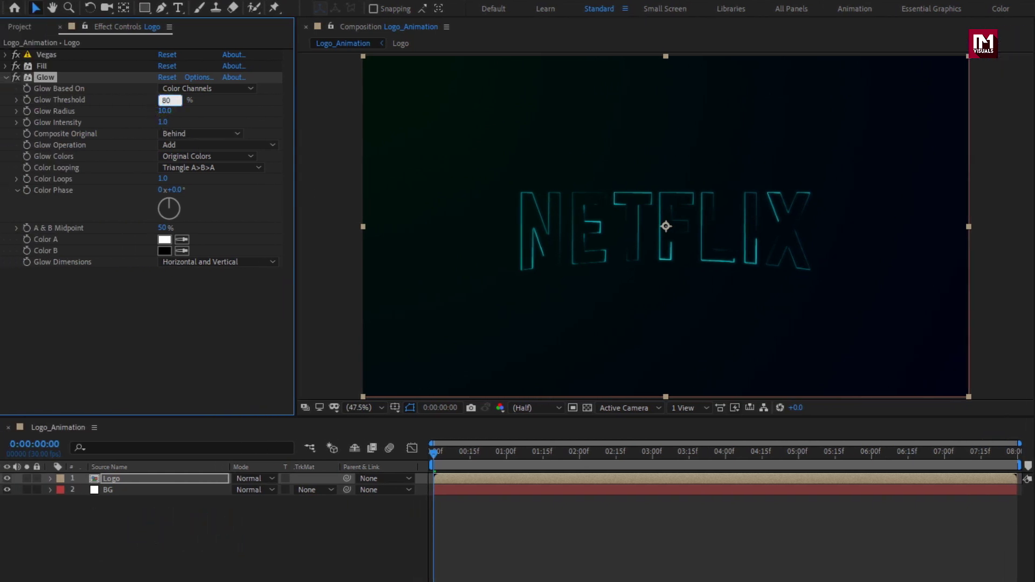
{"action": "left_click", "coordinate": [160, 111]}
{"action": "type", "text": "12"}
{"action": "key", "text": "Return"}
{"action": "left_click", "coordinate": [157, 122]}
{"action": "type", "text": "2"}
{"action": "key", "text": "Return"}
Duplicate the Glow effect twice on the Logo layer so that three glows are stacked
{"action": "key", "text": "ctrl+d"}
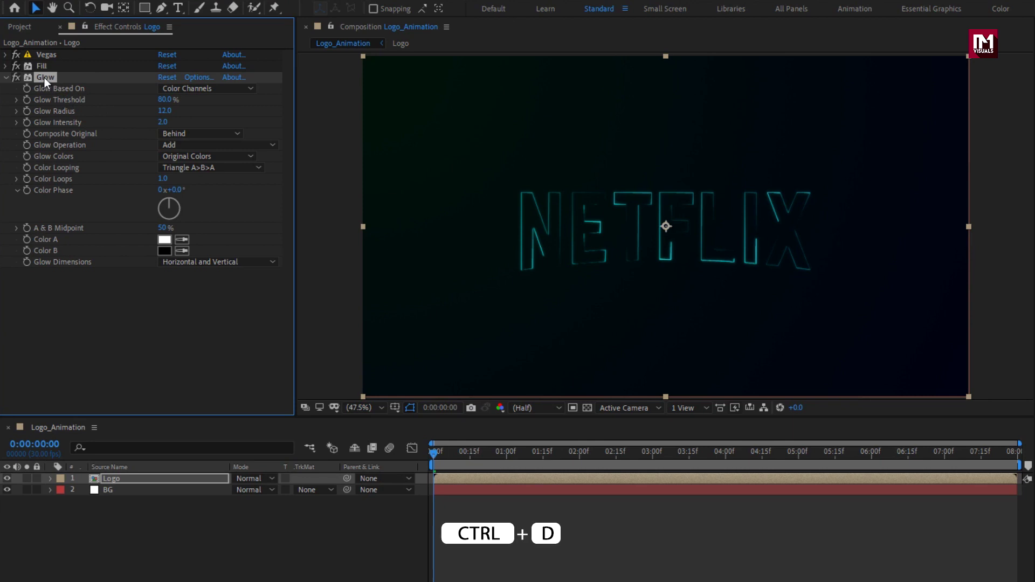
{"action": "left_click", "coordinate": [7, 77]}
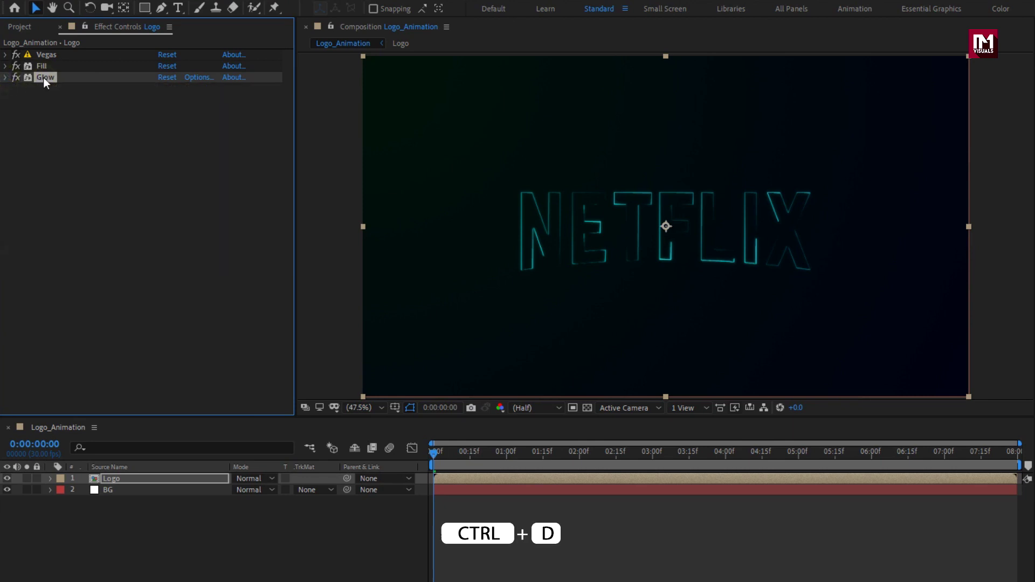
{"action": "key", "text": "ctrl+d"}
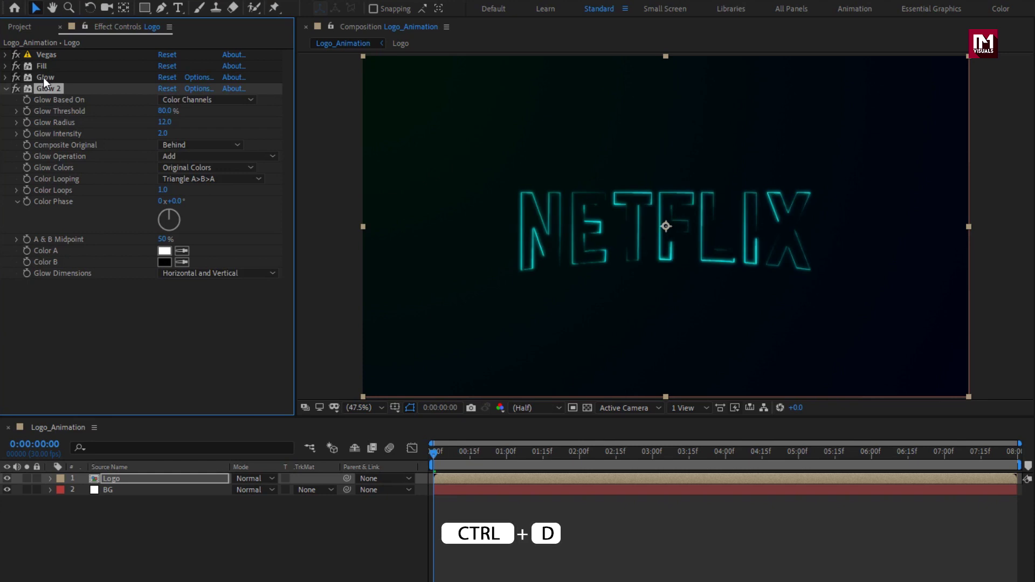
{"action": "key", "text": "ctrl+d"}
{"action": "scroll", "coordinate": [20, 94], "scroll_direction": "up", "scroll_amount": 3}
{"action": "left_click", "coordinate": [5, 79]}
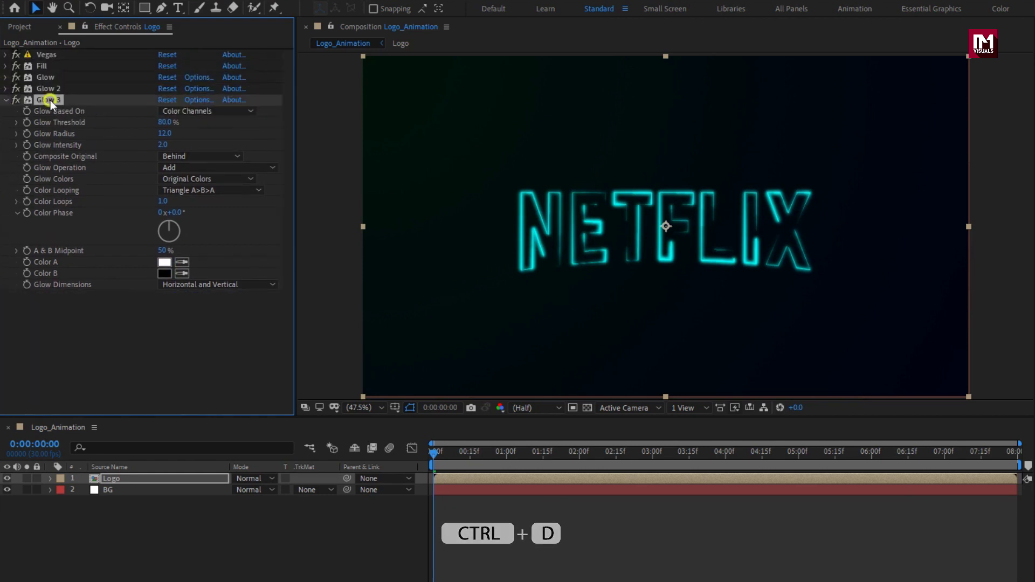
Set the third Glow effect's Glow Radius to 50 and preview the glowing logo animation
{"action": "left_click", "coordinate": [164, 133]}
{"action": "type", "text": "50"}
{"action": "key", "text": "Return"}
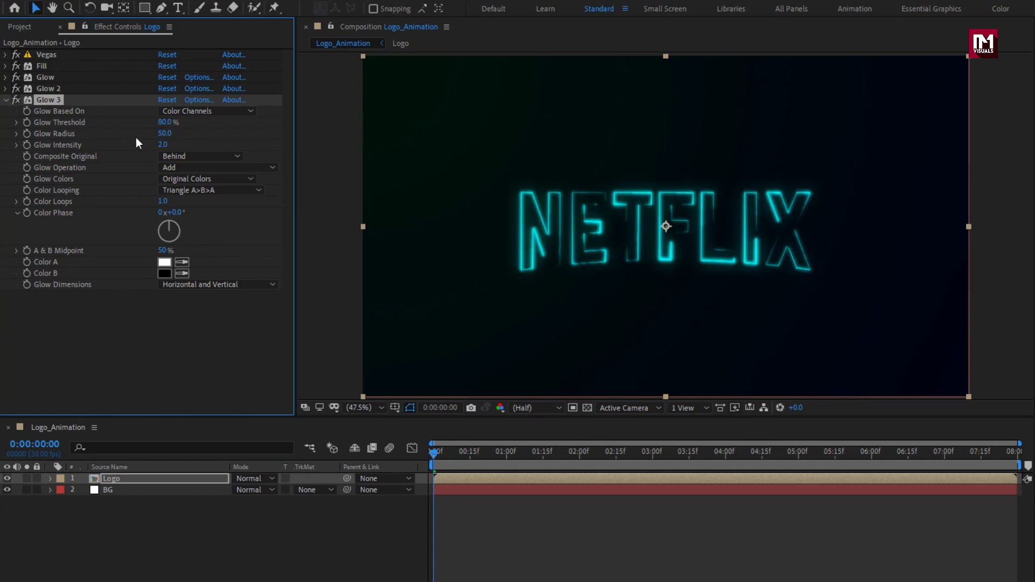
{"action": "left_click", "coordinate": [5, 100]}
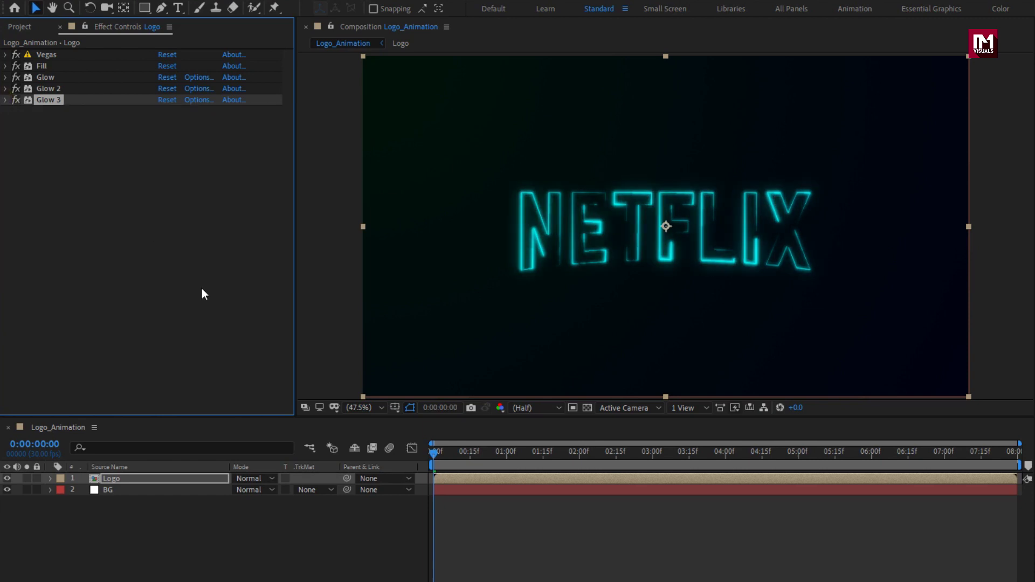
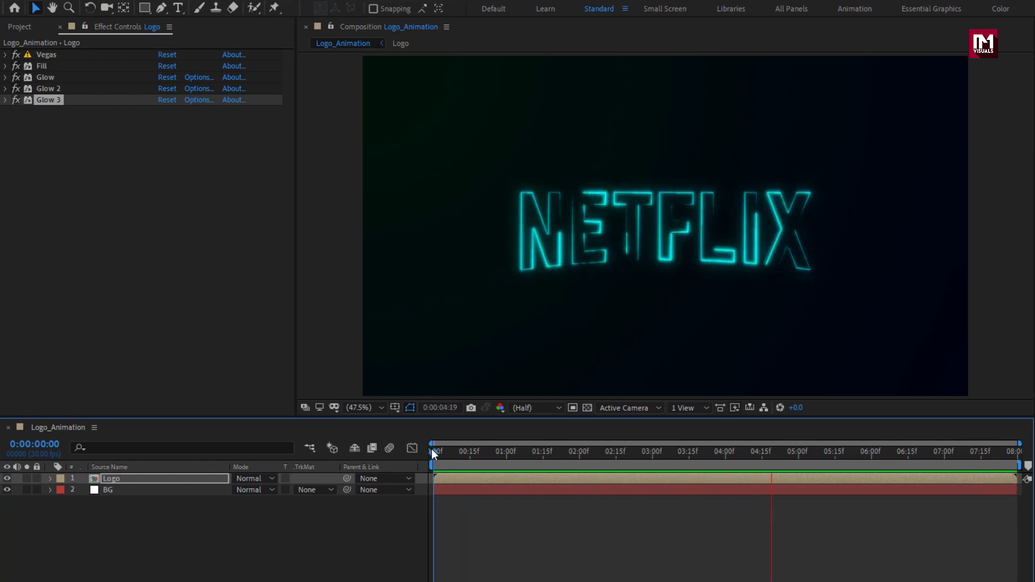
{"action": "key", "text": "space"}
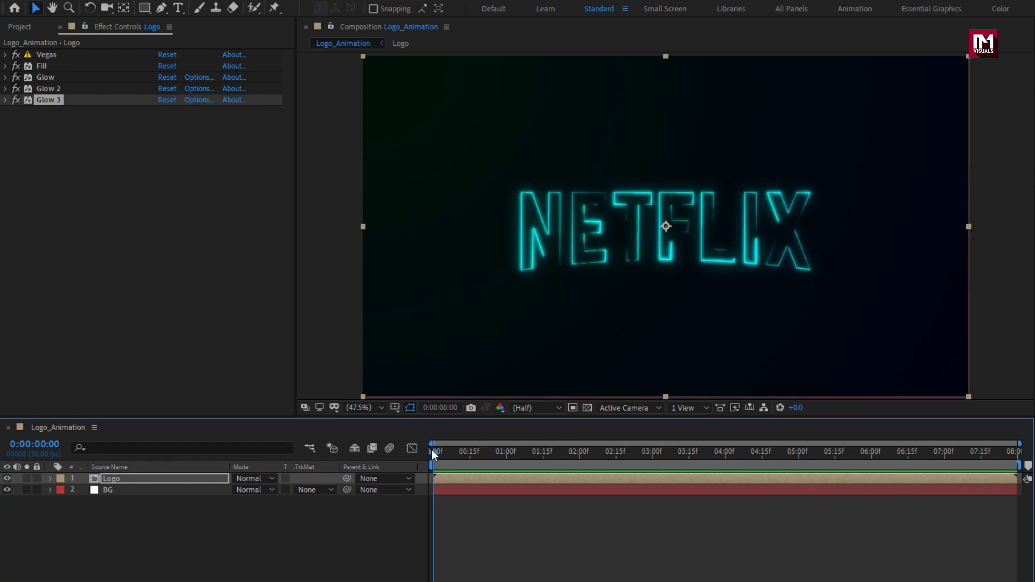
Create a new white solid layer at composition size above the Logo layer
{"action": "left_click", "coordinate": [150, 531]}
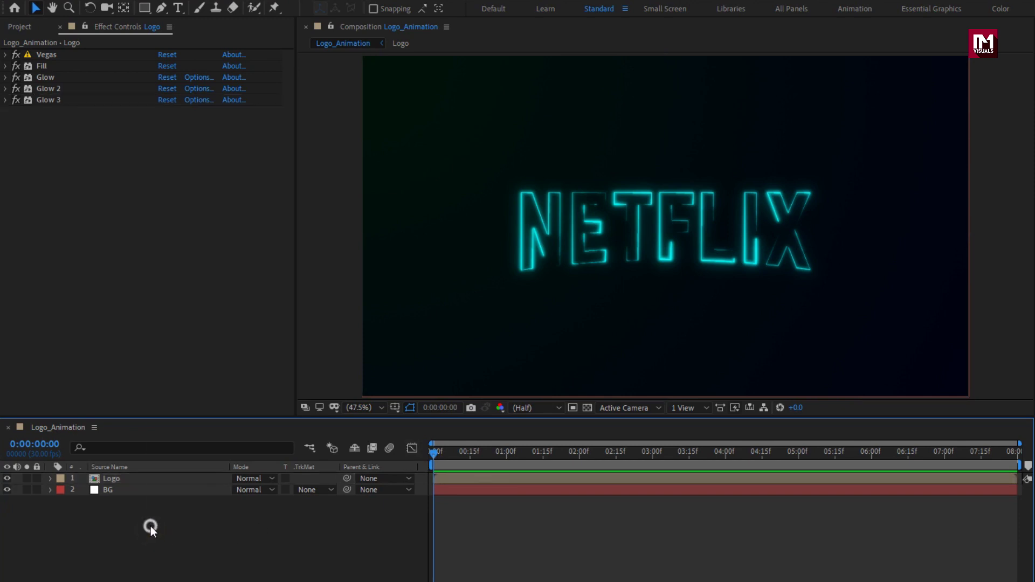
{"action": "right_click", "coordinate": [151, 526]}
{"action": "mouse_move", "coordinate": [182, 382]}
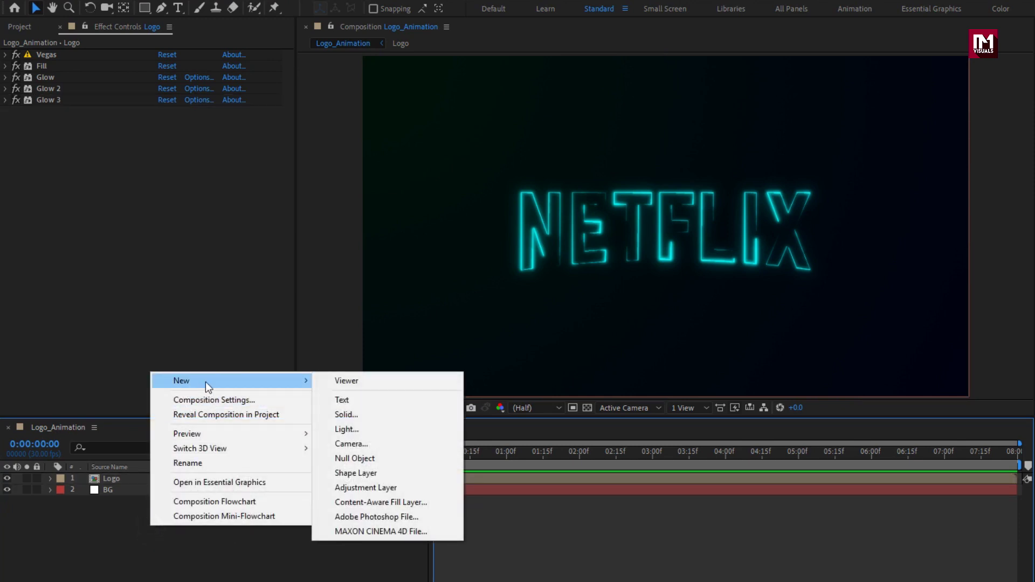
{"action": "left_click", "coordinate": [345, 413]}
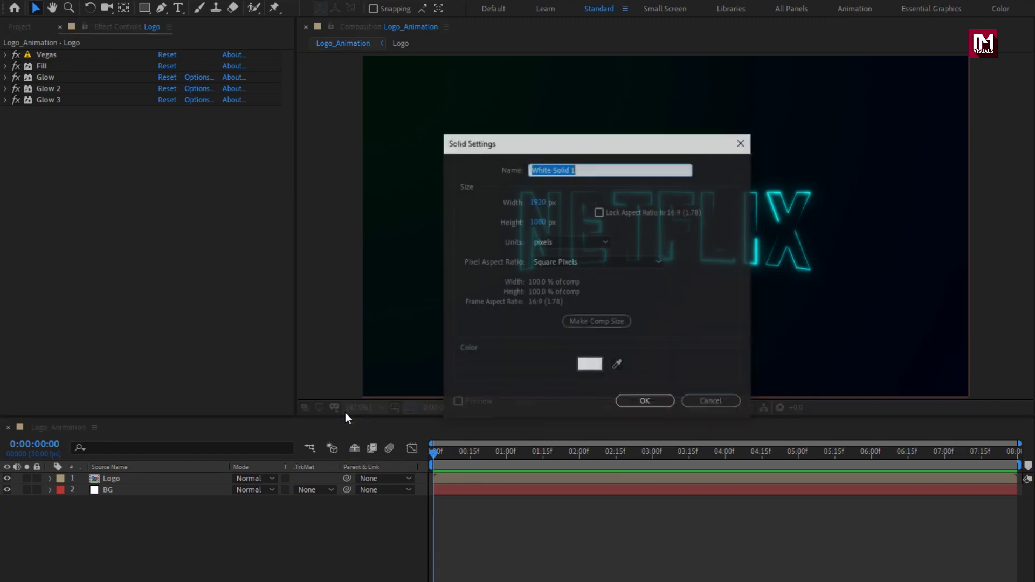
{"action": "left_click", "coordinate": [626, 407]}
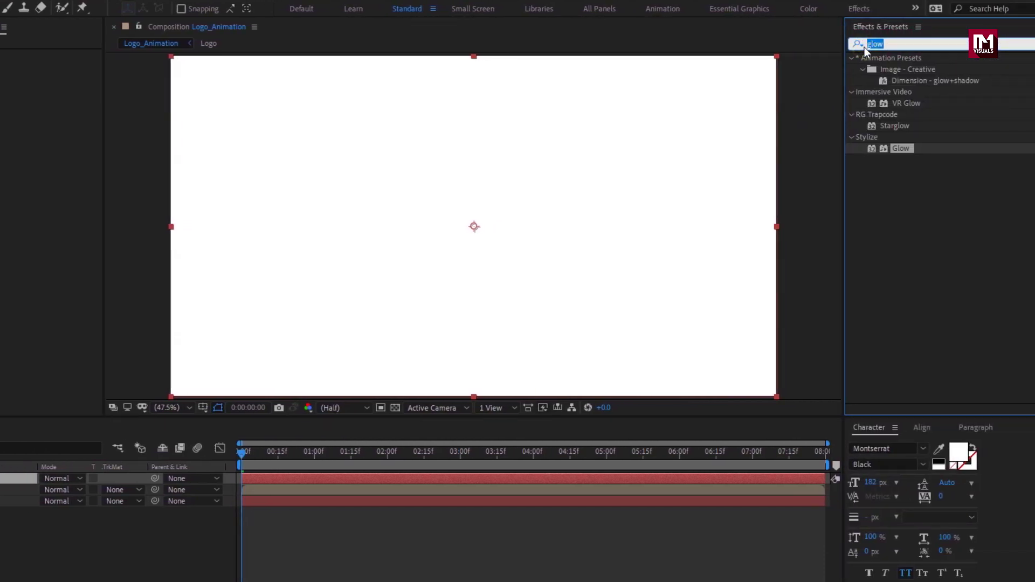
Find the Gaussian Blur effect and apply it to the new white solid layer
{"action": "type", "text": "fast"}
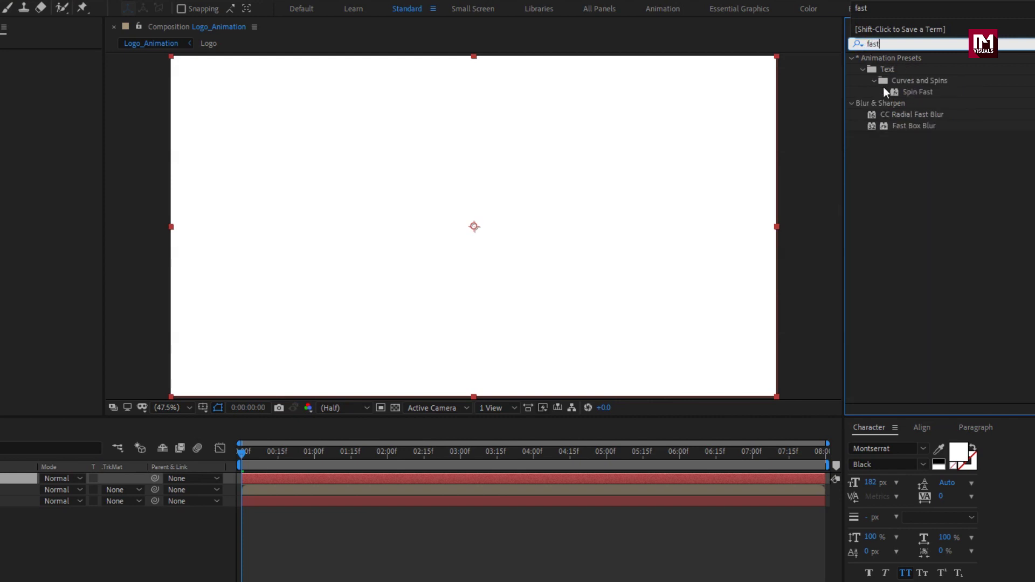
{"action": "left_click", "coordinate": [904, 115]}
{"action": "left_click_drag", "start_coordinate": [881, 43], "coordinate": [858, 45]}
{"action": "type", "text": "blur"}
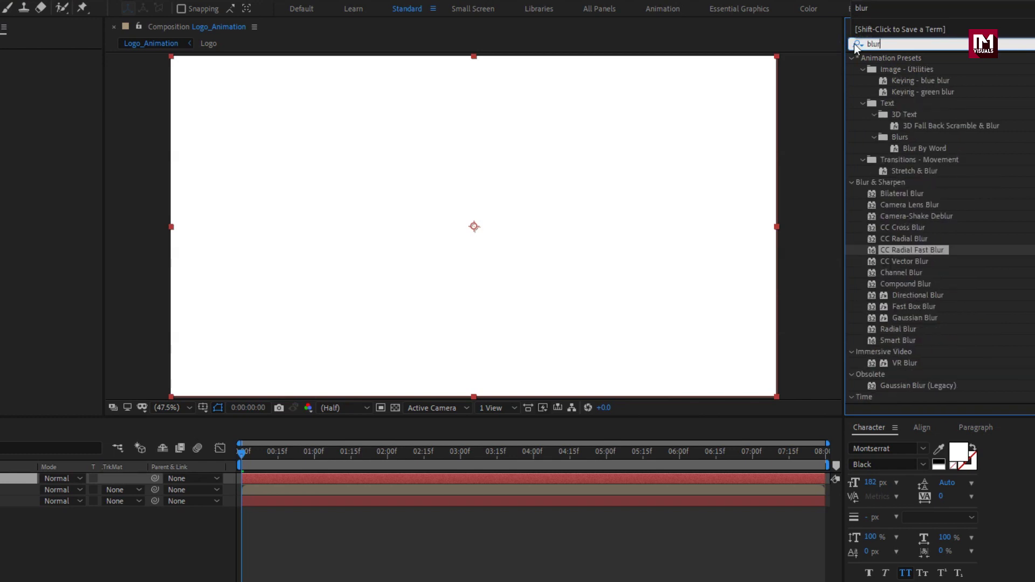
{"action": "left_click", "coordinate": [894, 328]}
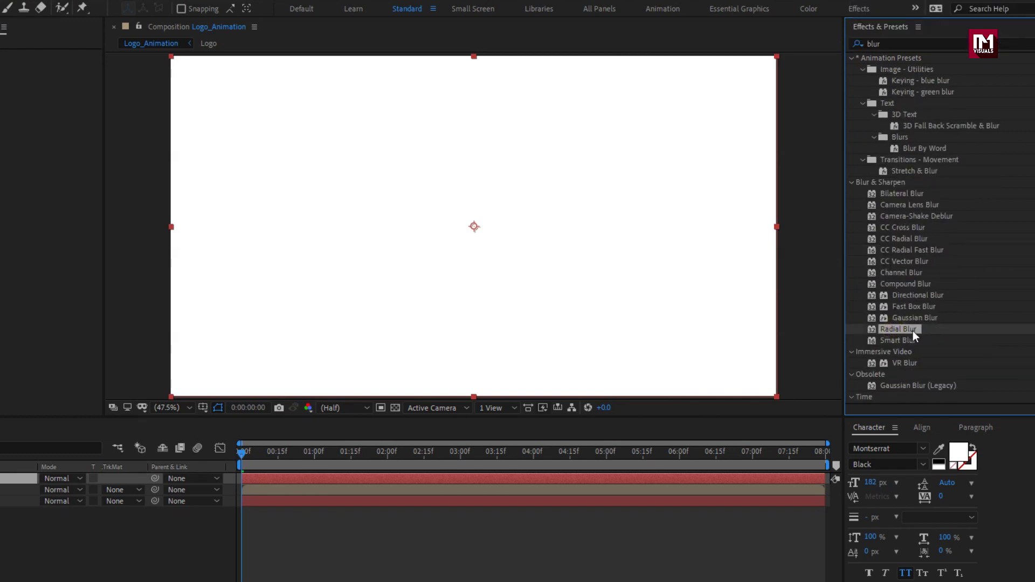
{"action": "double_click", "coordinate": [908, 317]}
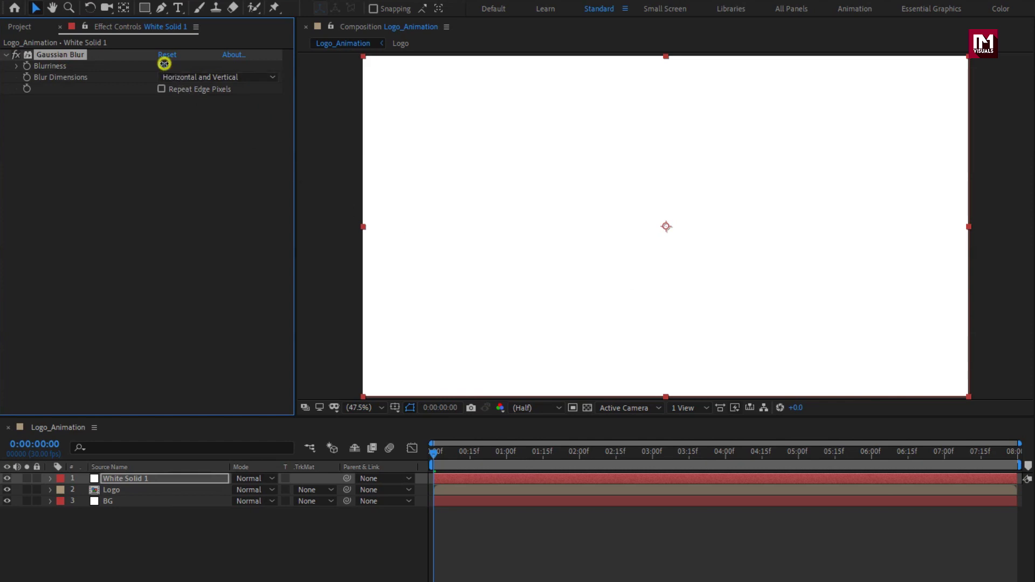
Set the solid's Gaussian Blur Blurriness to 20 and move the solid over the upper-left quarter of the composition
{"action": "type", "text": "20"}
{"action": "key", "text": "Return"}
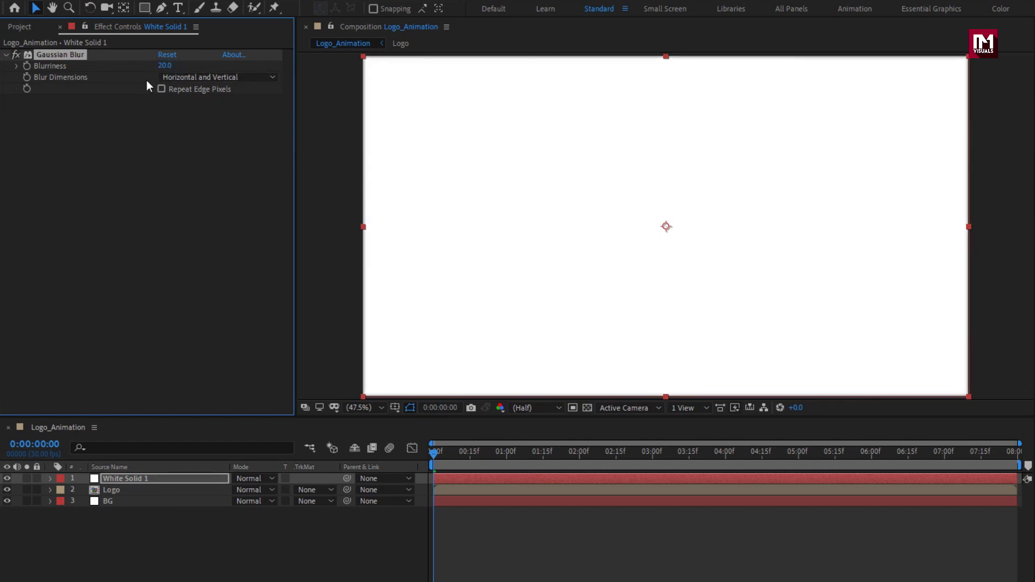
{"action": "left_click", "coordinate": [618, 237]}
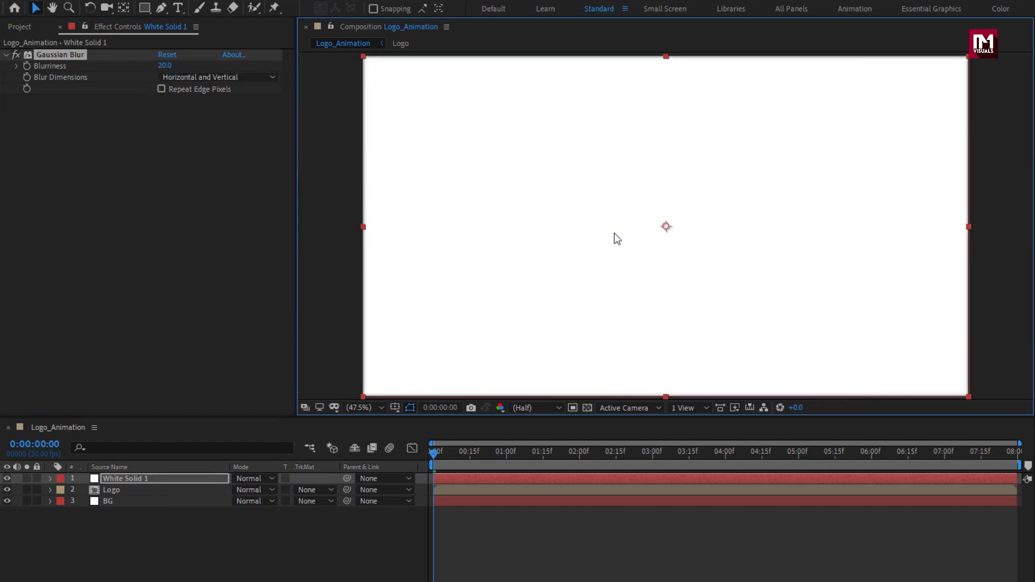
{"action": "left_click", "coordinate": [123, 483]}
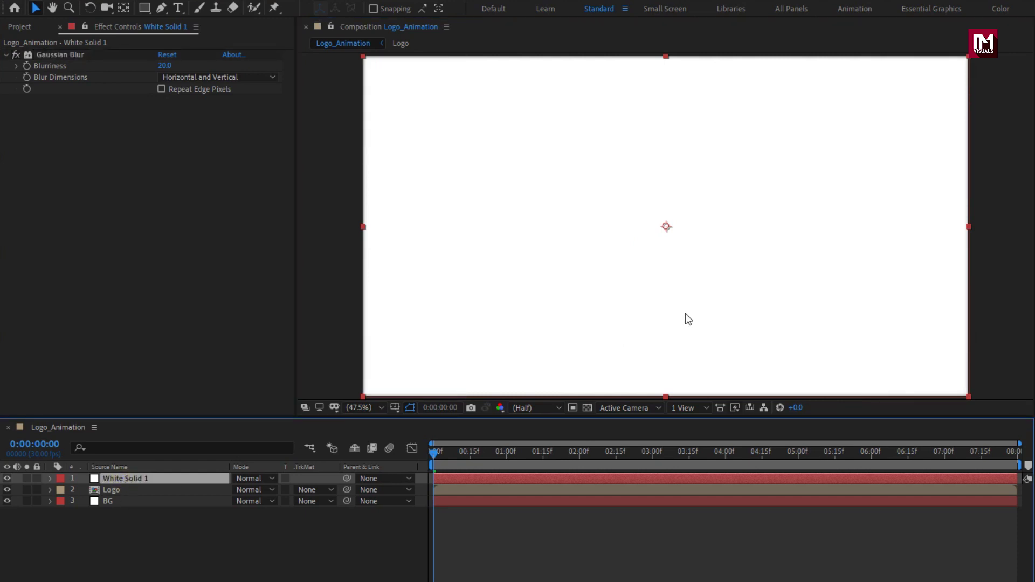
{"action": "left_click_drag", "start_coordinate": [686, 315], "coordinate": [460, 139]}
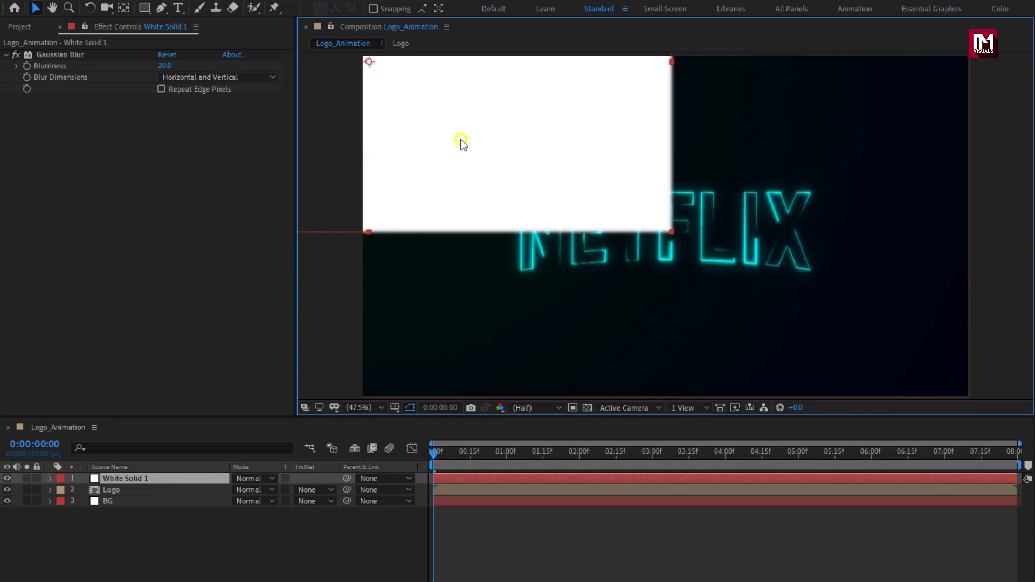
Duplicate the blurred white solid three times to get four stacked copies
{"action": "left_click", "coordinate": [128, 480]}
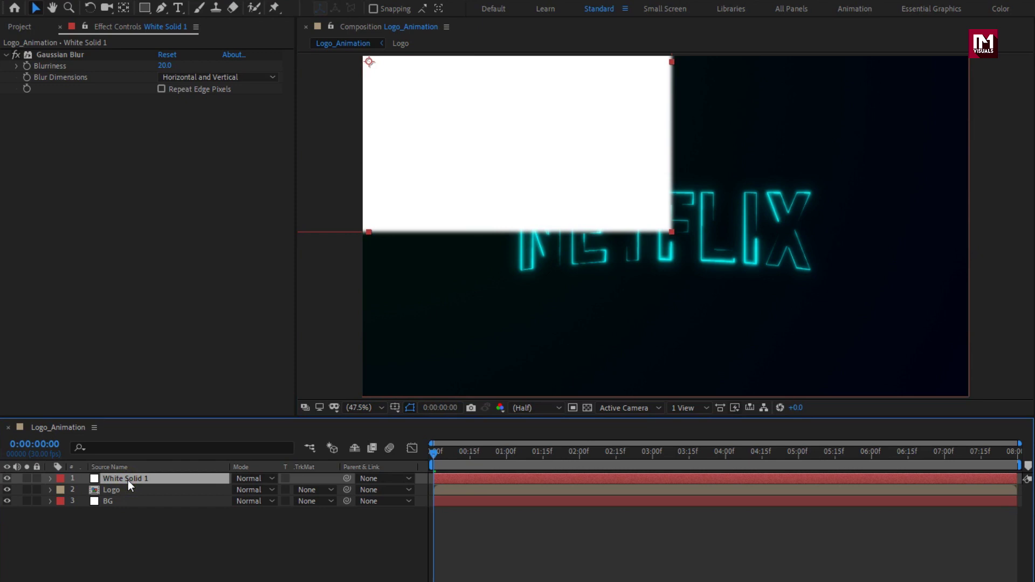
{"action": "key", "text": "ctrl+d"}
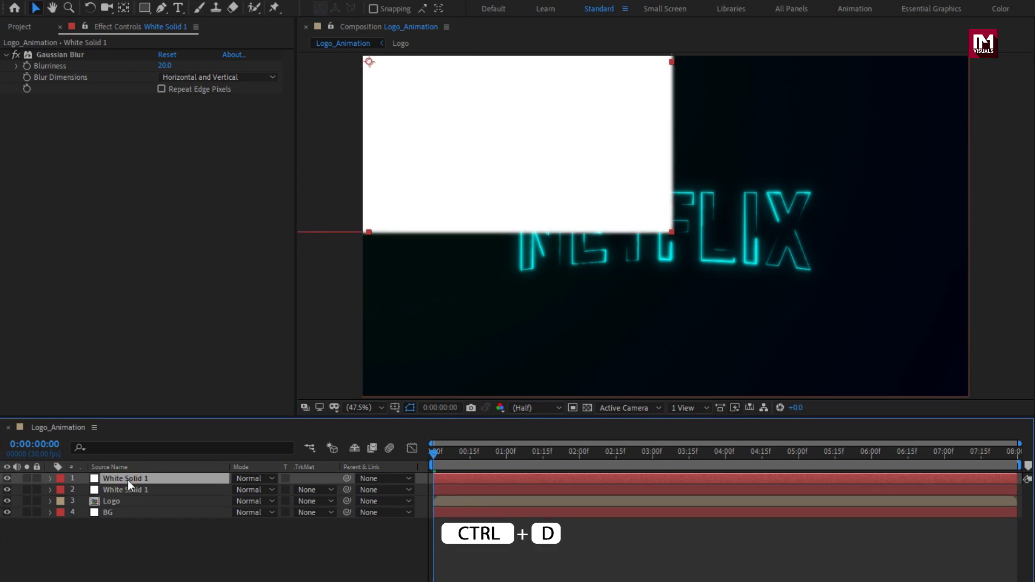
{"action": "key", "text": "ctrl+d"}
{"action": "key", "text": "ctrl+d"}
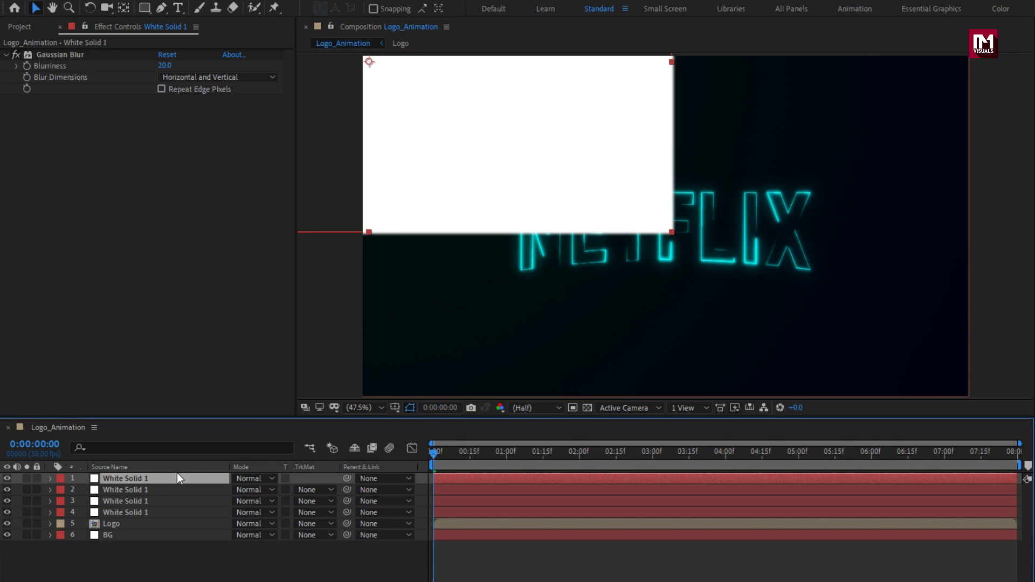
Move the second white solid over the upper-right quarter of the composition
{"action": "left_click", "coordinate": [144, 489]}
{"action": "left_click_drag", "start_coordinate": [480, 178], "coordinate": [911, 176]}
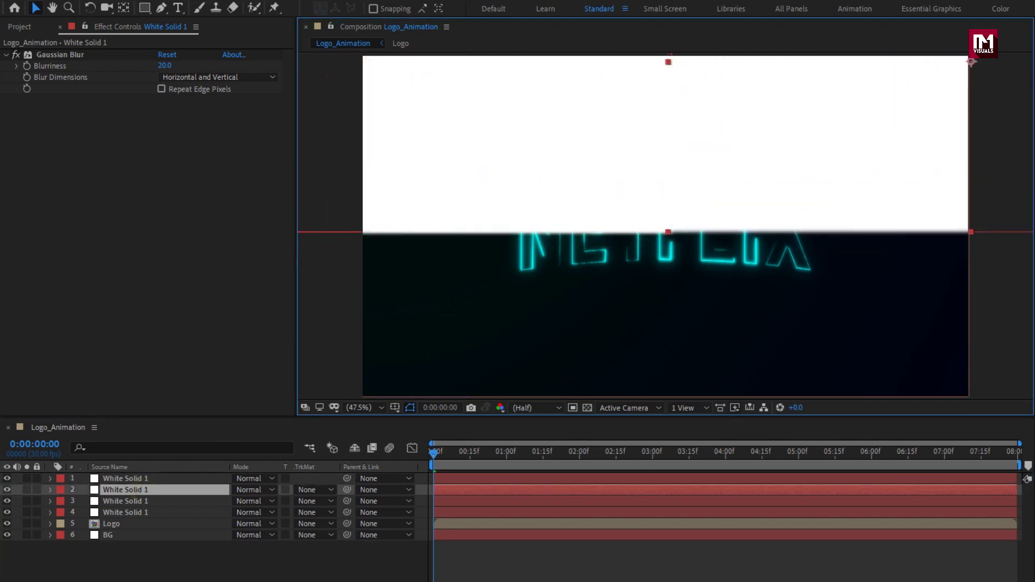
{"action": "left_click_drag", "start_coordinate": [971, 61], "coordinate": [965, 63]}
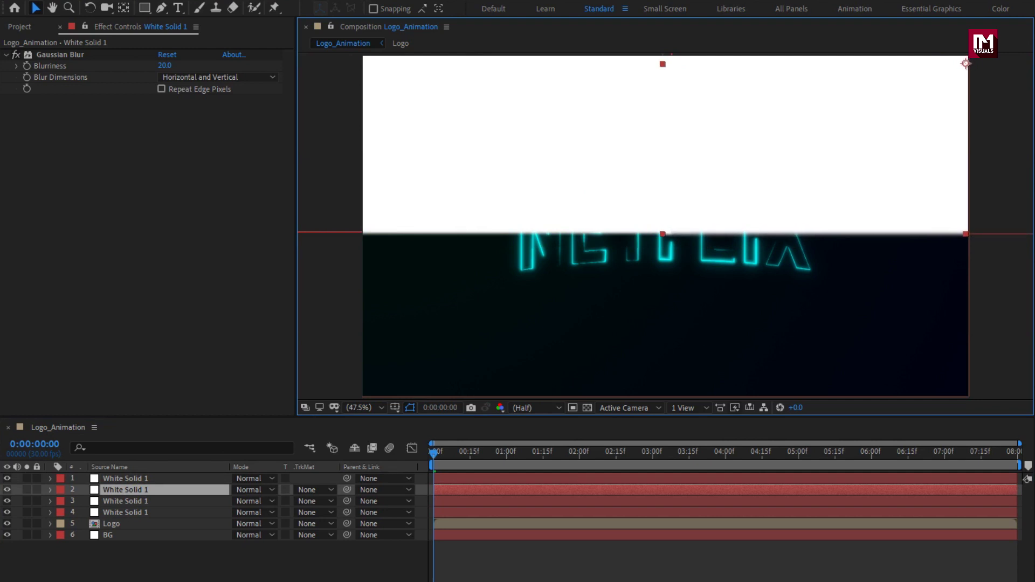
Move the third white solid over the lower-left quarter and the fourth over the lower-right quarter of the composition
{"action": "left_click", "coordinate": [131, 502]}
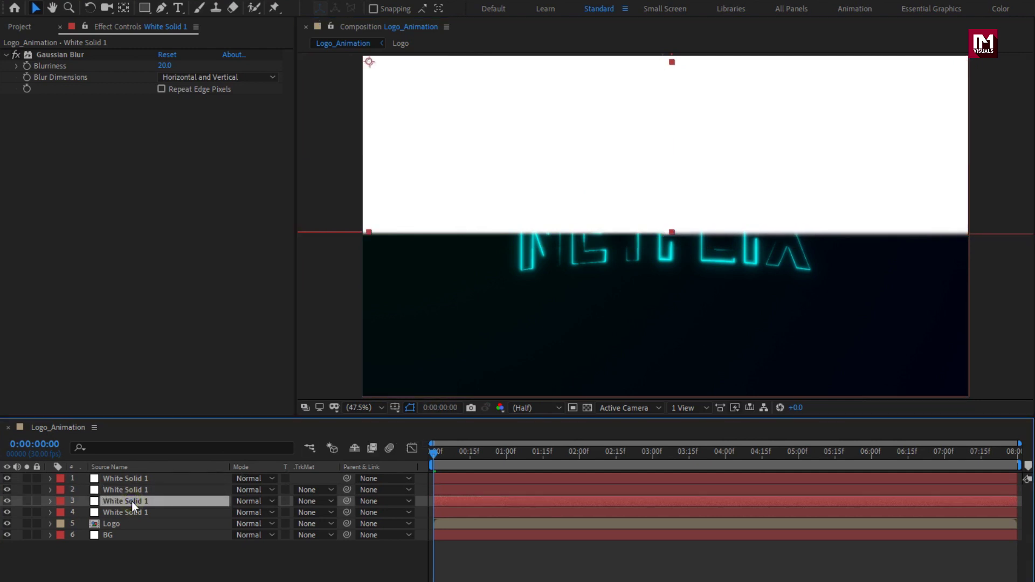
{"action": "left_click_drag", "start_coordinate": [446, 157], "coordinate": [516, 408]}
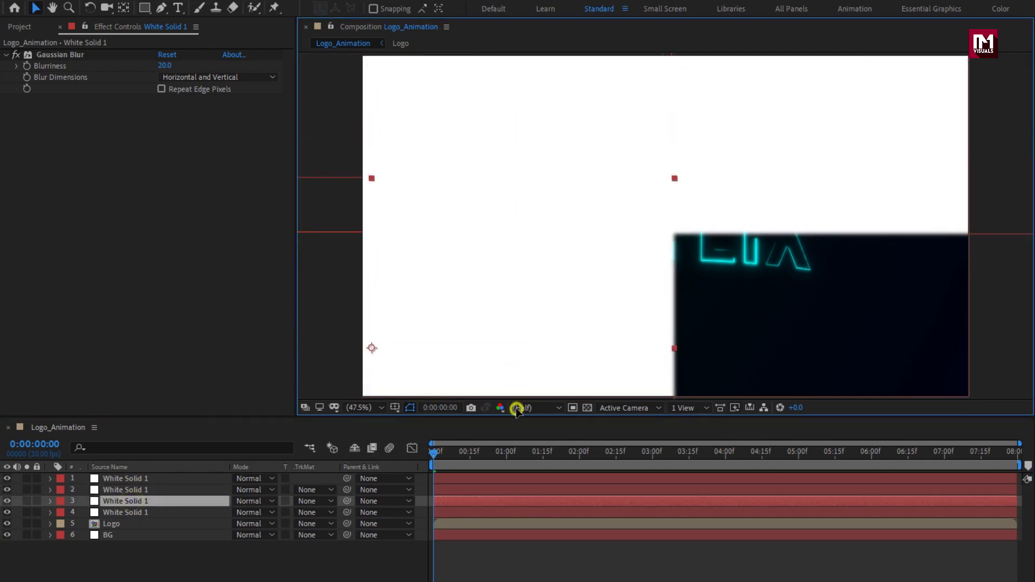
{"action": "left_click_drag", "start_coordinate": [534, 292], "coordinate": [532, 326]}
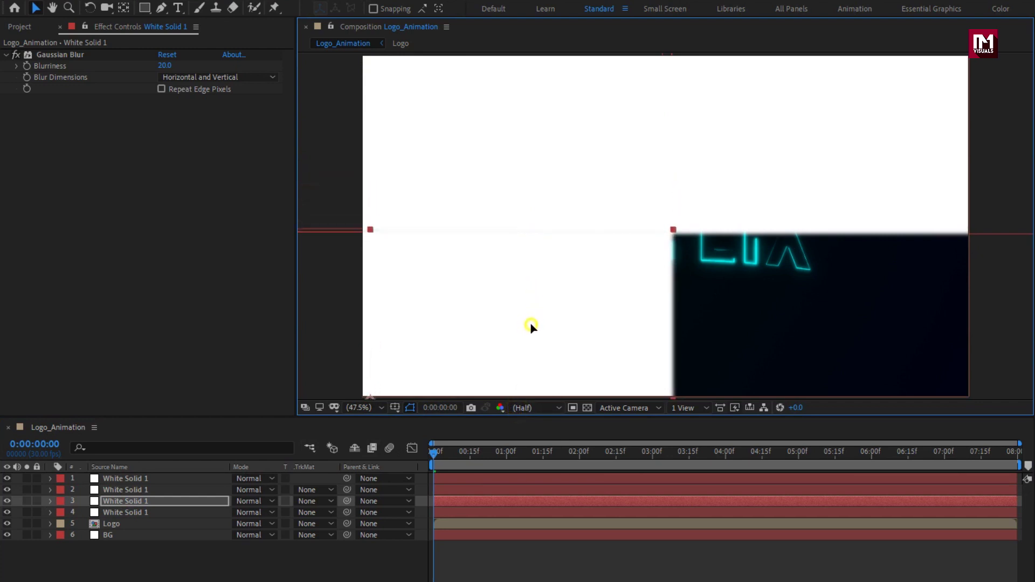
{"action": "left_click", "coordinate": [123, 511]}
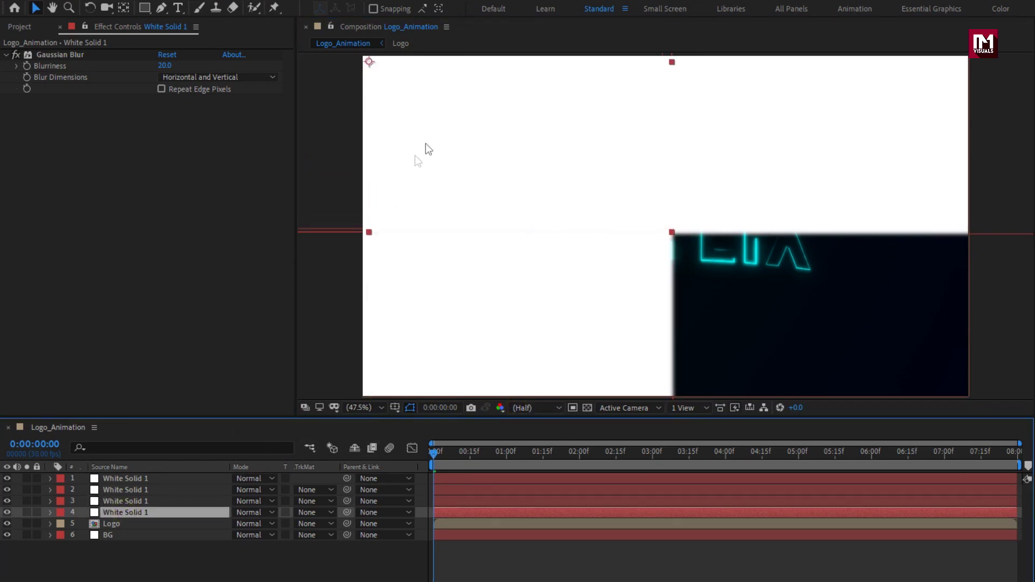
{"action": "left_click_drag", "start_coordinate": [425, 147], "coordinate": [852, 342]}
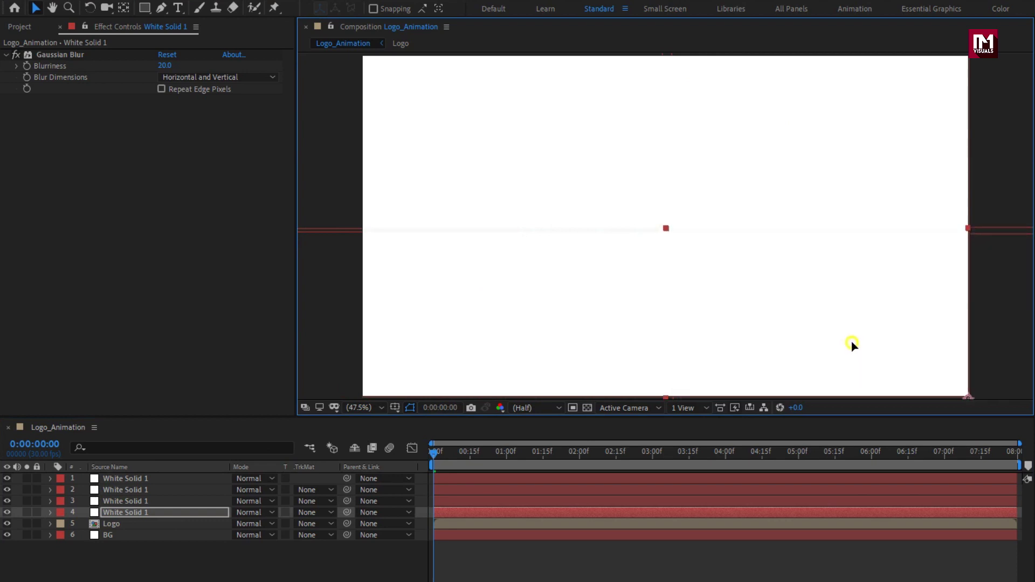
Nudge the lower-left solid slightly upward to close the seam, and check the placement of all four solids
{"action": "left_click", "coordinate": [138, 500]}
{"action": "left_click", "coordinate": [480, 315]}
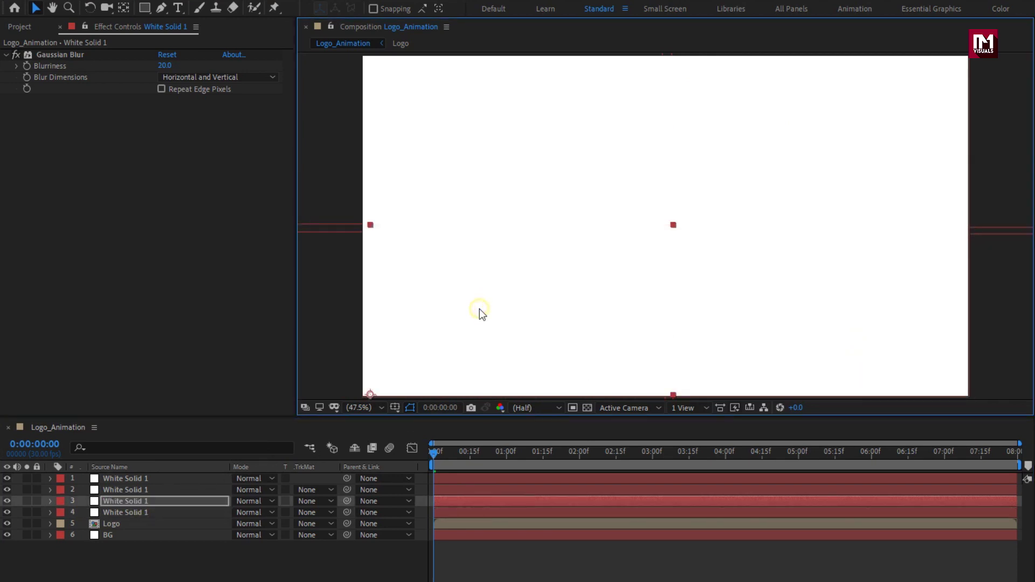
{"action": "left_click", "coordinate": [137, 513]}
{"action": "left_click", "coordinate": [135, 501]}
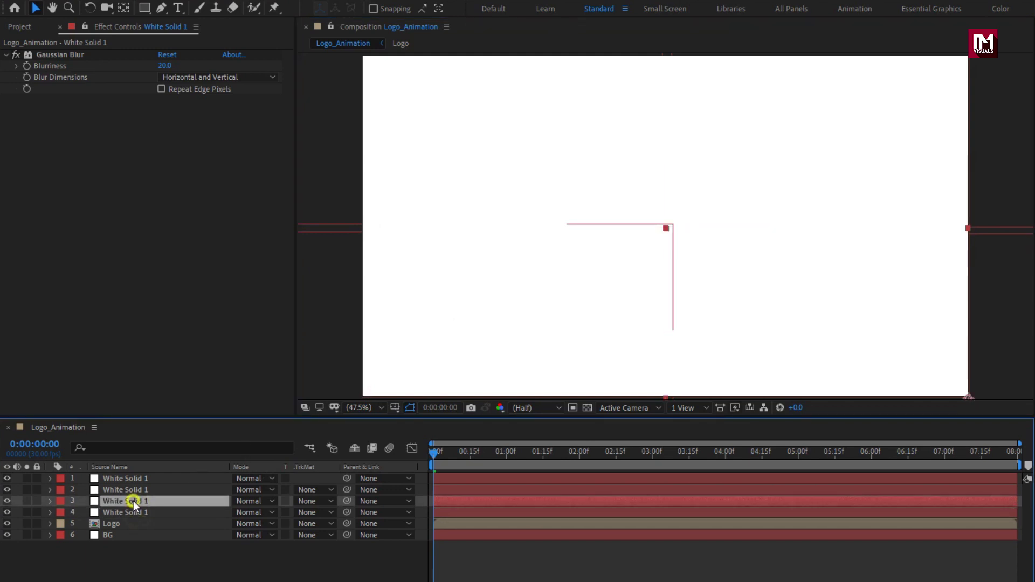
{"action": "left_click", "coordinate": [132, 489]}
{"action": "left_click", "coordinate": [128, 478]}
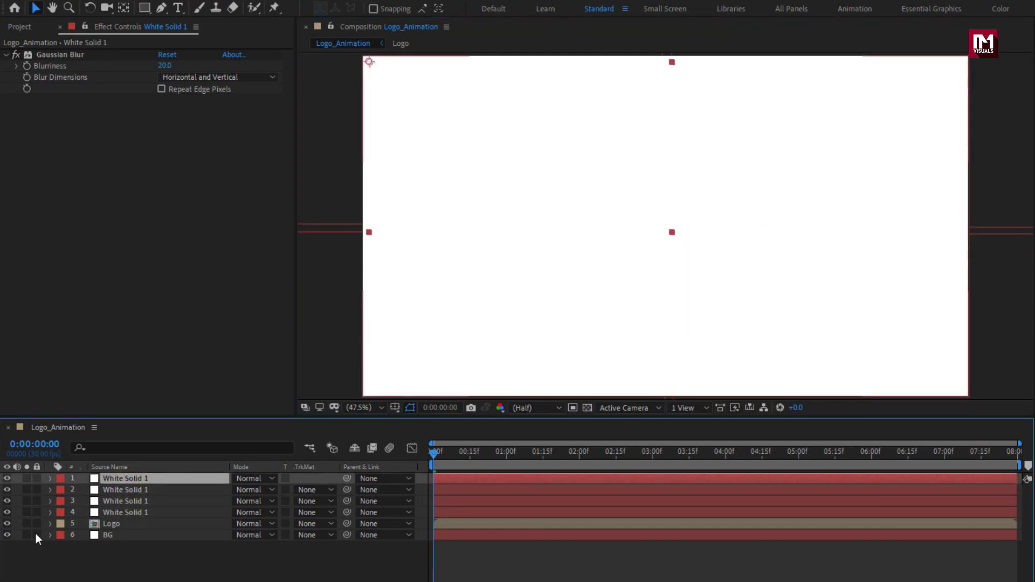
Hide white solid layers 2, 3 and 4, and set the top solid's blending mode to Silhouette
{"action": "left_click", "coordinate": [7, 512]}
{"action": "left_click", "coordinate": [7, 501]}
{"action": "left_click", "coordinate": [7, 489]}
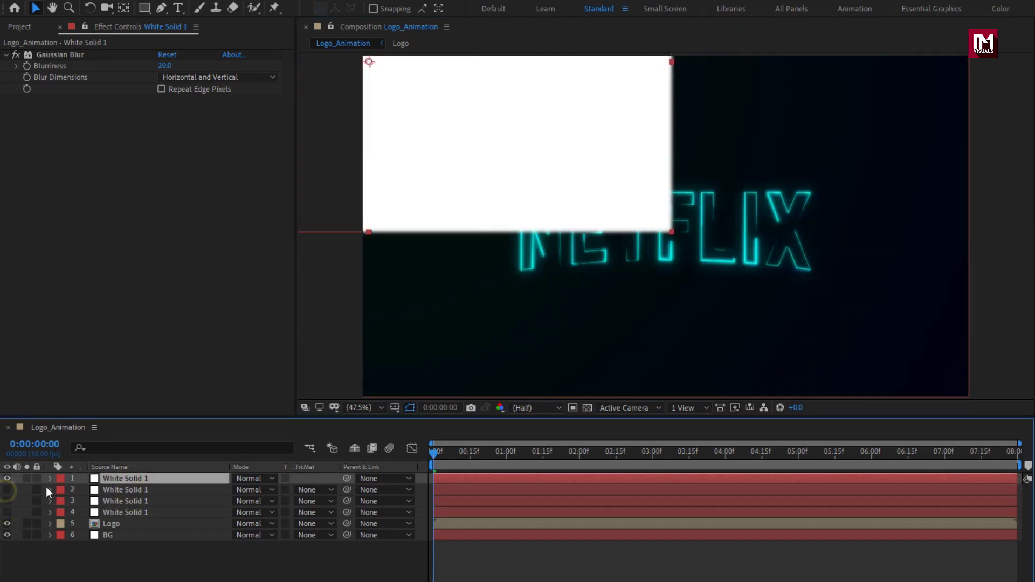
{"action": "left_click", "coordinate": [135, 478]}
{"action": "left_click", "coordinate": [246, 478]}
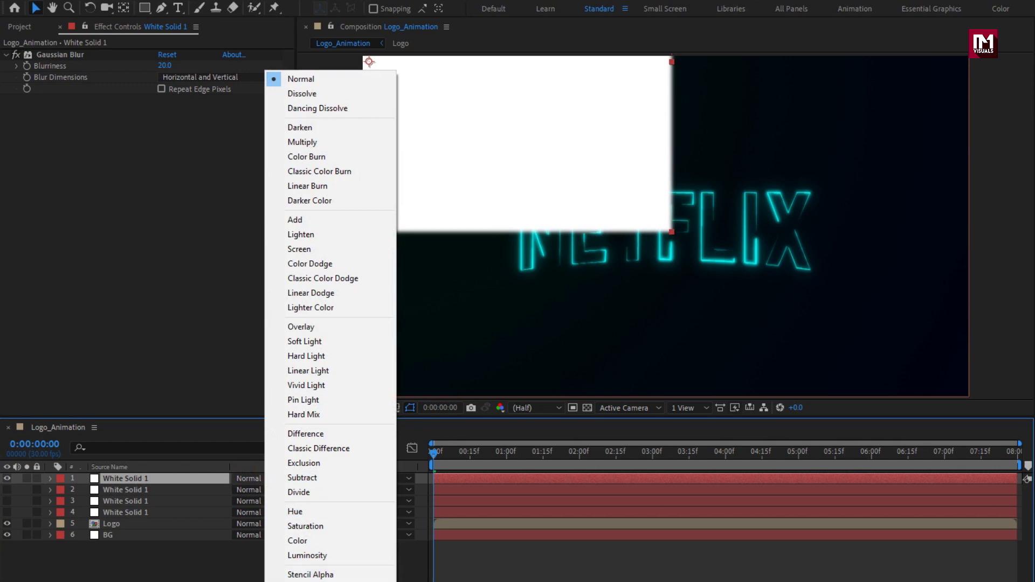
{"action": "left_click", "coordinate": [313, 581]}
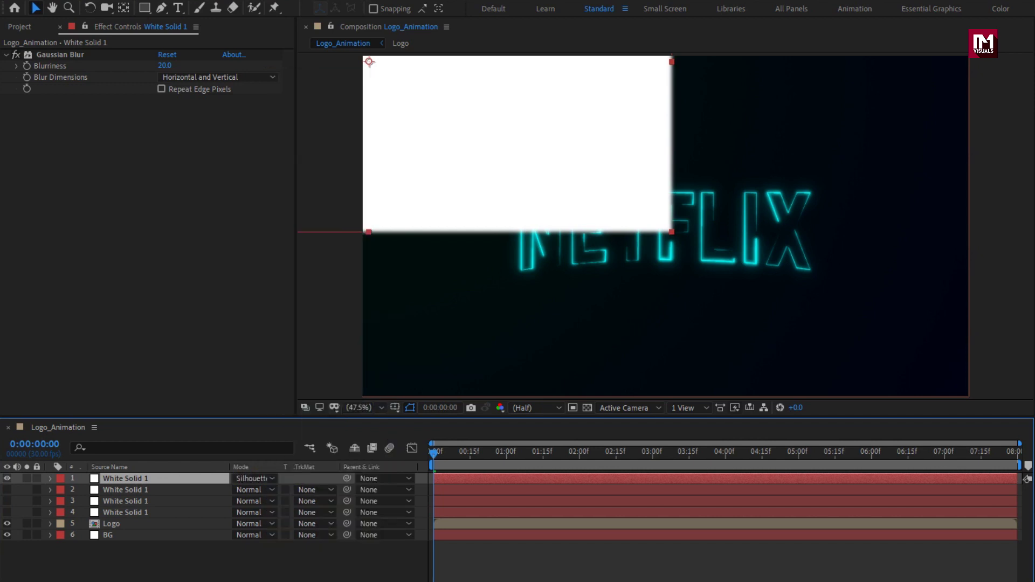
Add a 100% Opacity keyframe to the top white solid at 0:00:00:20
{"action": "key", "text": "t"}
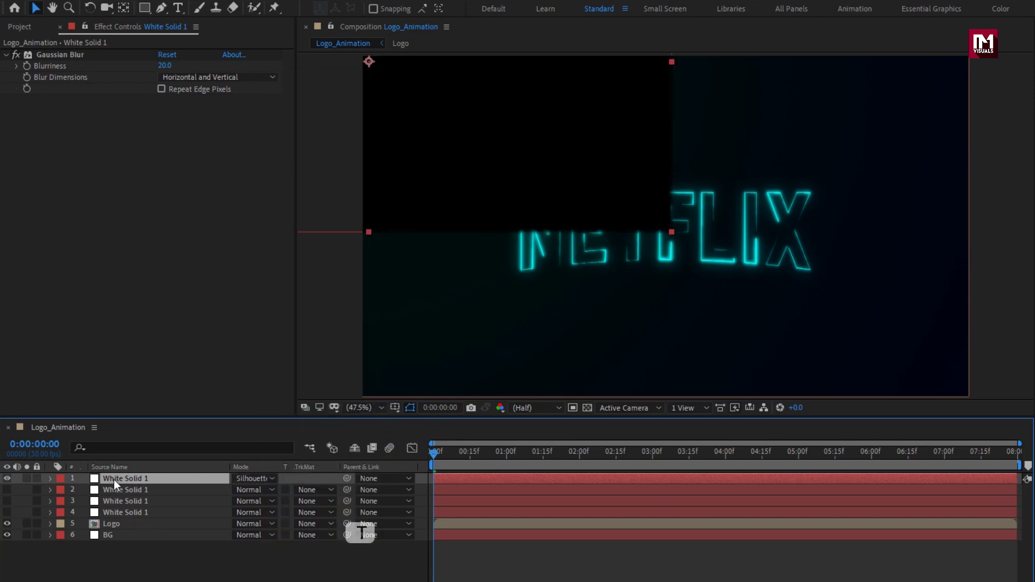
{"action": "key", "text": "t"}
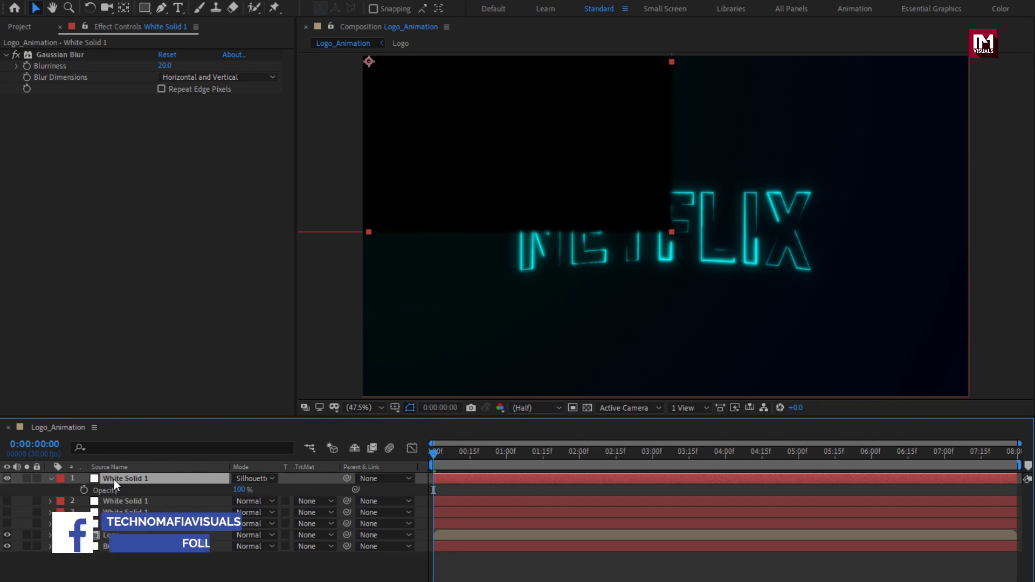
{"action": "left_click", "coordinate": [490, 452]}
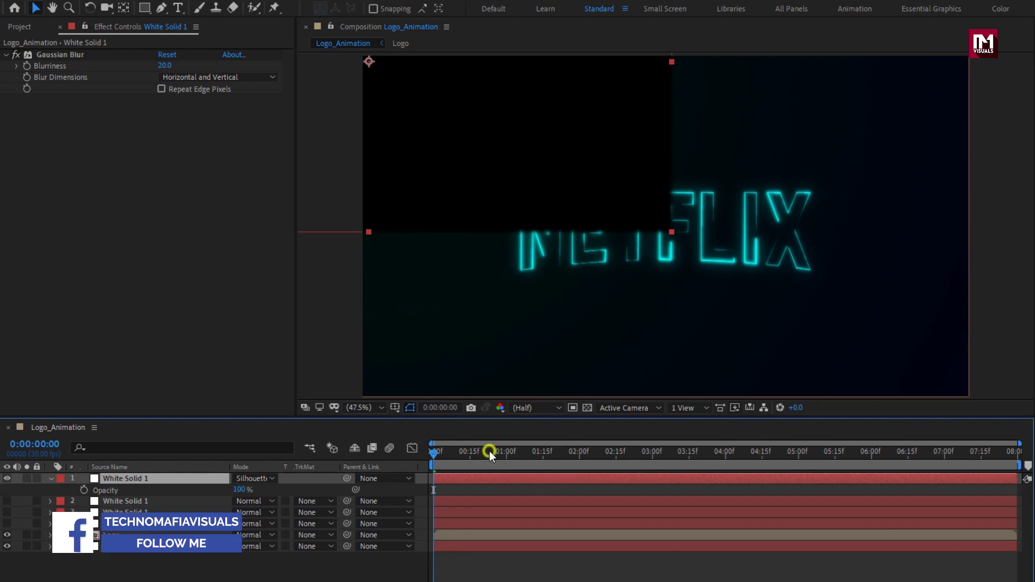
{"action": "left_click_drag", "start_coordinate": [1018, 443], "coordinate": [661, 454]}
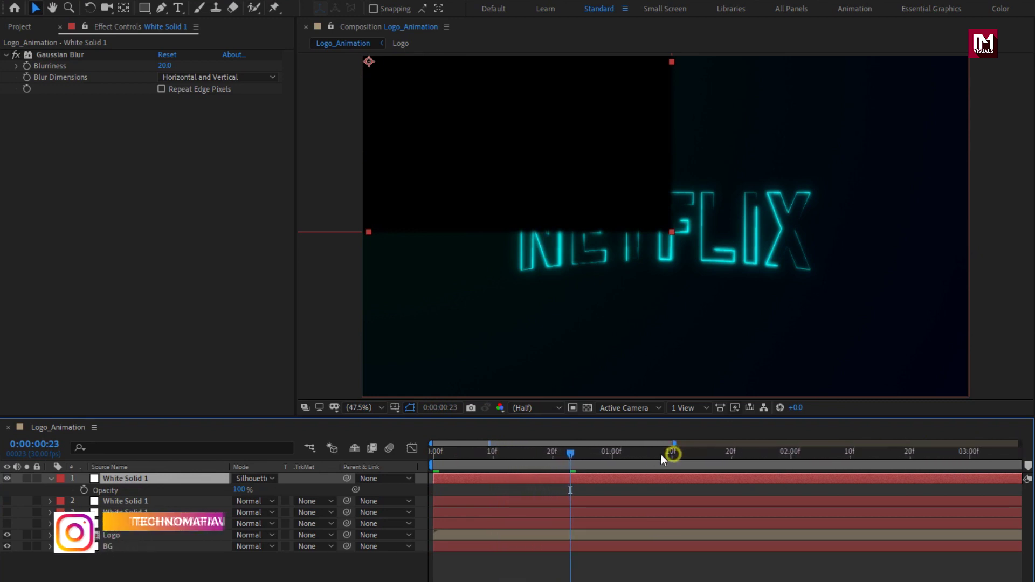
{"action": "left_click", "coordinate": [553, 456]}
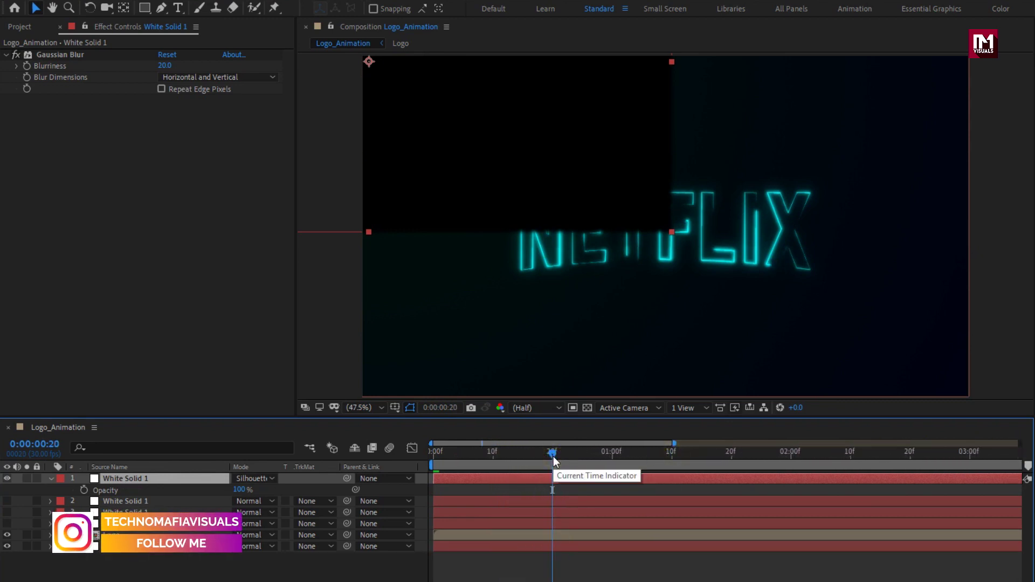
{"action": "left_click", "coordinate": [83, 490]}
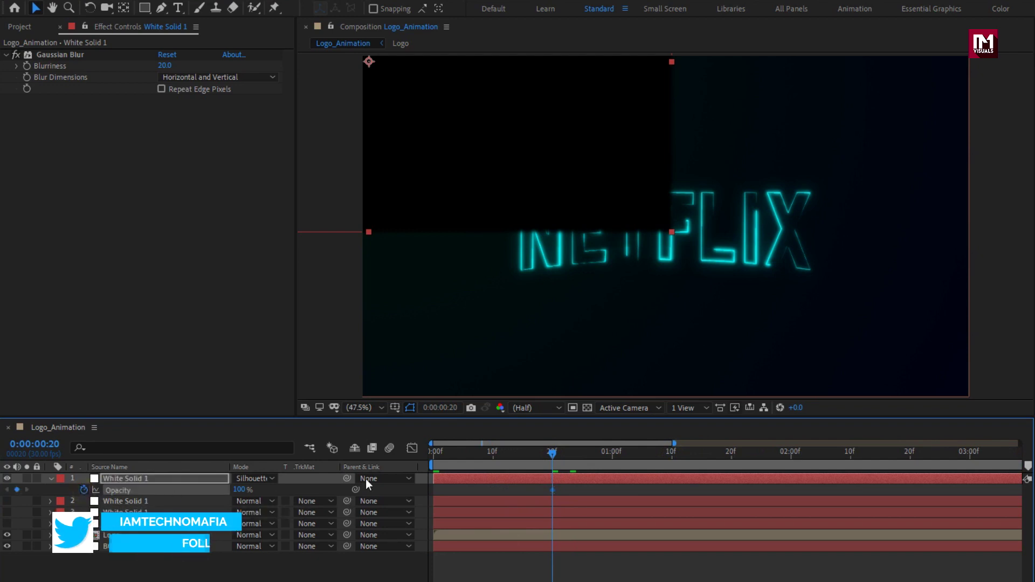
Keyframe the top solid's Opacity at 0% on frame 21 and 100% on frame 22
{"action": "left_click", "coordinate": [567, 449]}
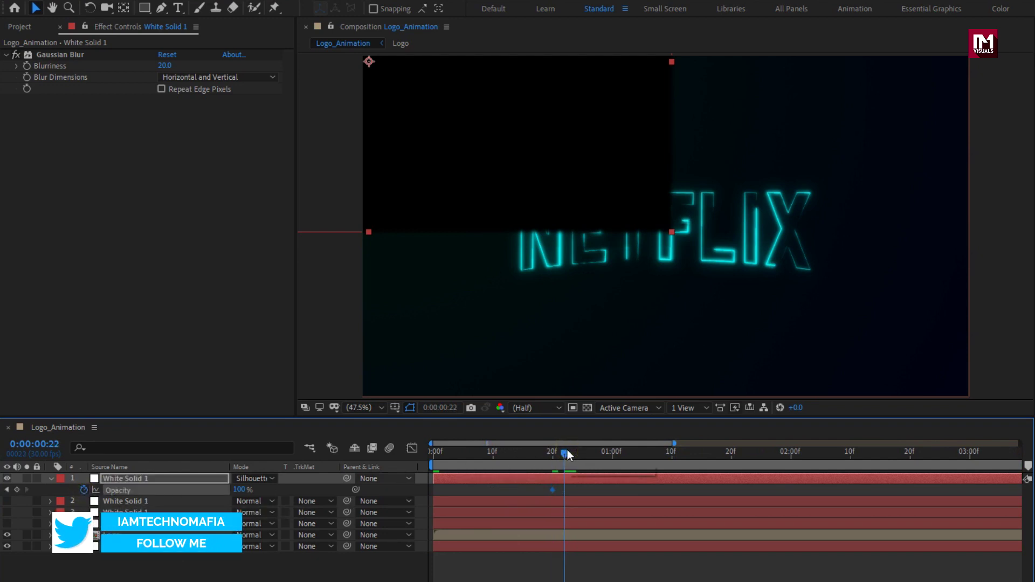
{"action": "left_click_drag", "start_coordinate": [562, 452], "coordinate": [558, 455]}
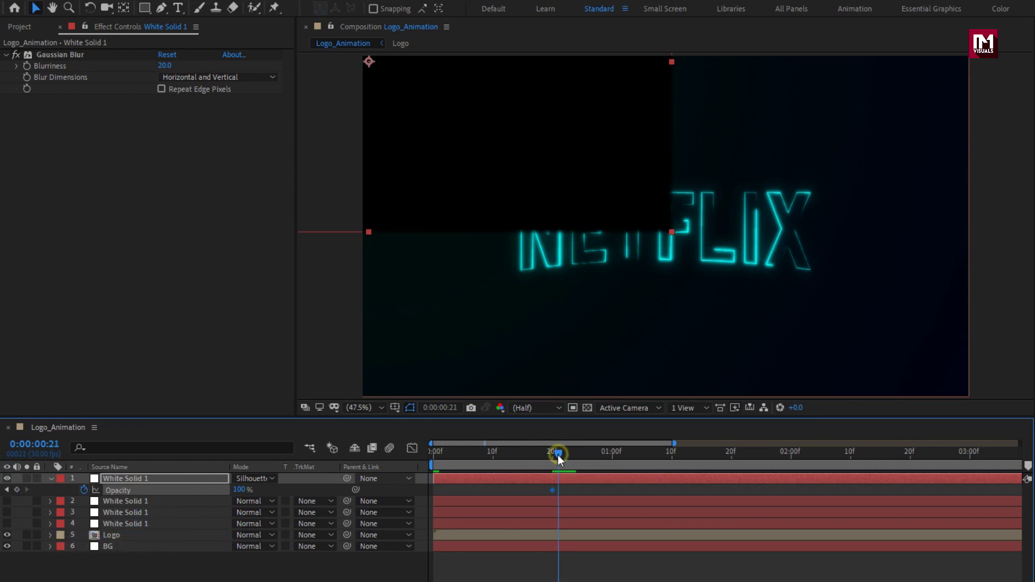
{"action": "left_click_drag", "start_coordinate": [230, 491], "coordinate": [163, 492]}
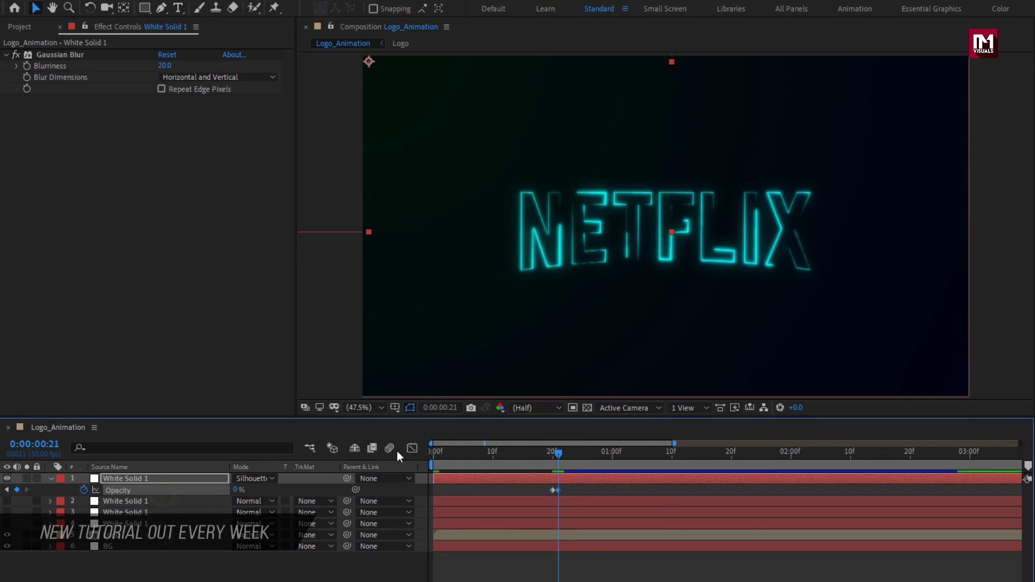
{"action": "left_click_drag", "start_coordinate": [558, 451], "coordinate": [564, 452]}
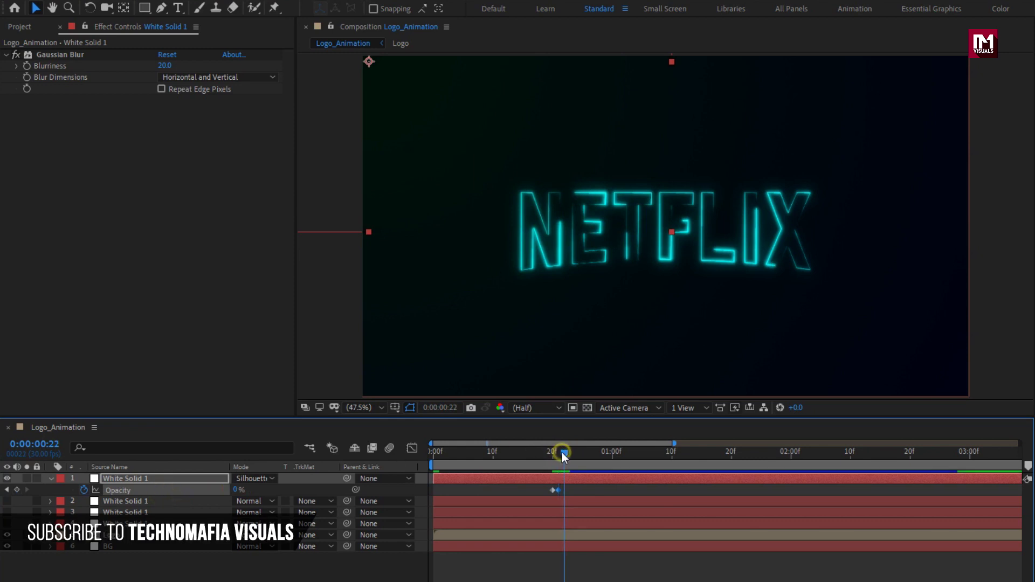
{"action": "left_click_drag", "start_coordinate": [236, 494], "coordinate": [321, 492]}
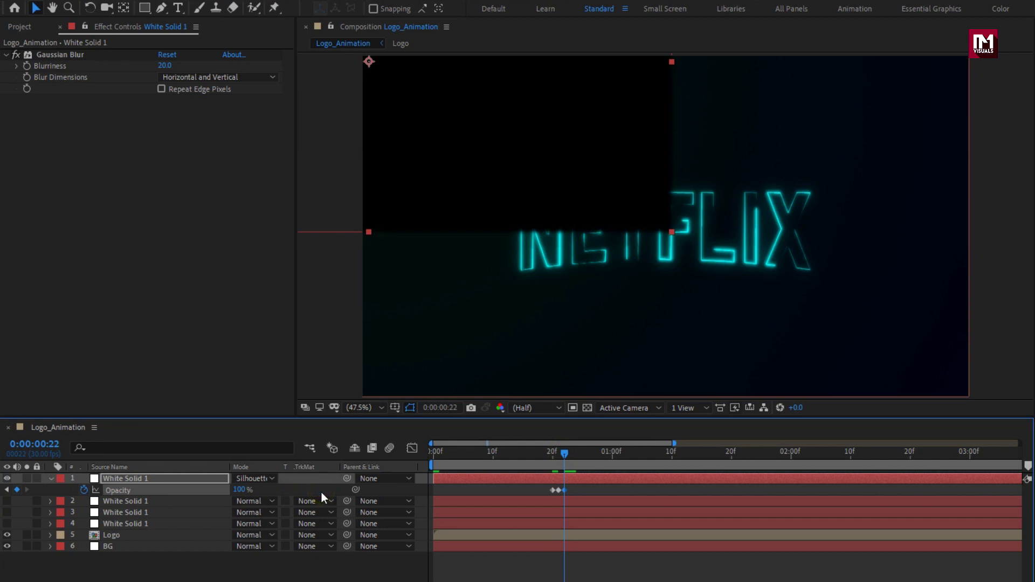
Add a second flicker to the top solid's Opacity: 100% at frame 25, 0% at frame 26 and 100% at frame 27
{"action": "left_click", "coordinate": [581, 453]}
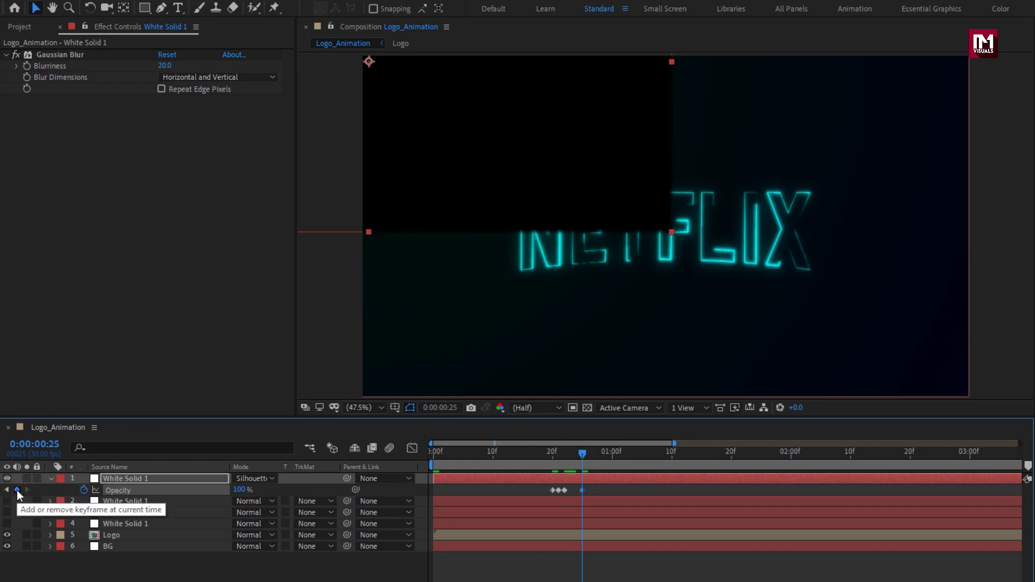
{"action": "key", "text": "Page_Down"}
{"action": "left_click_drag", "start_coordinate": [241, 491], "coordinate": [128, 504]}
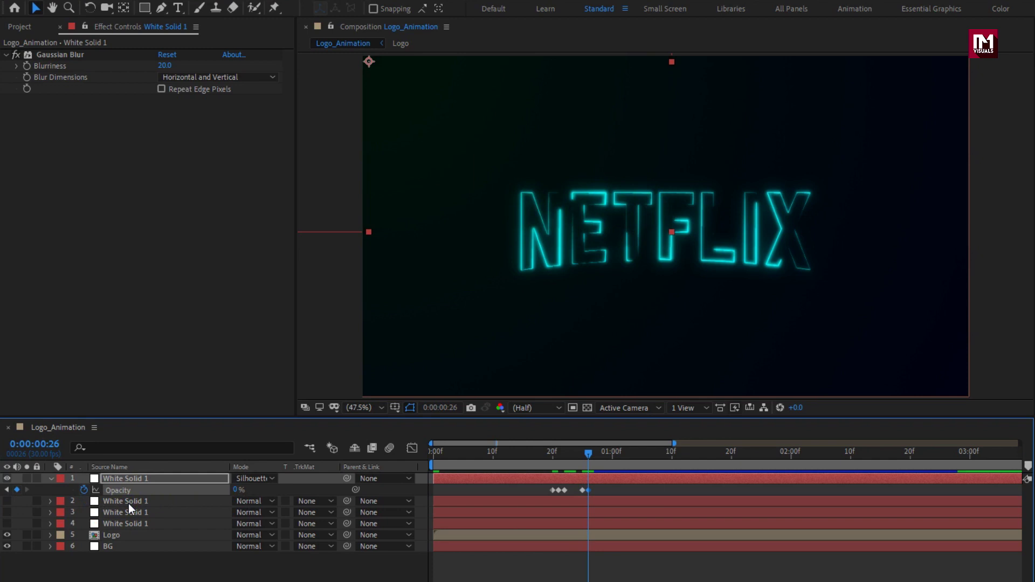
{"action": "key", "text": "Page_Down"}
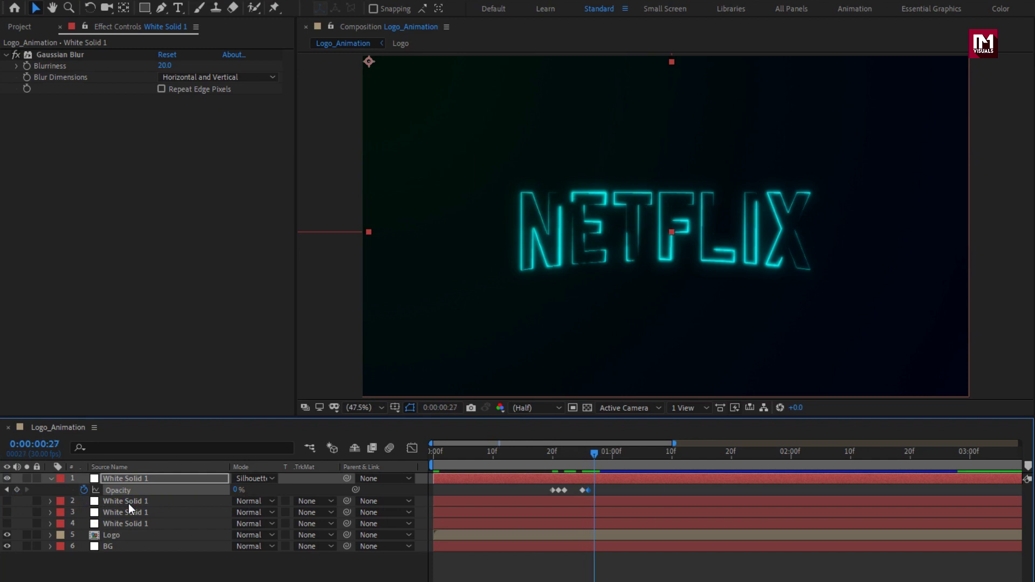
{"action": "left_click_drag", "start_coordinate": [250, 492], "coordinate": [329, 491]}
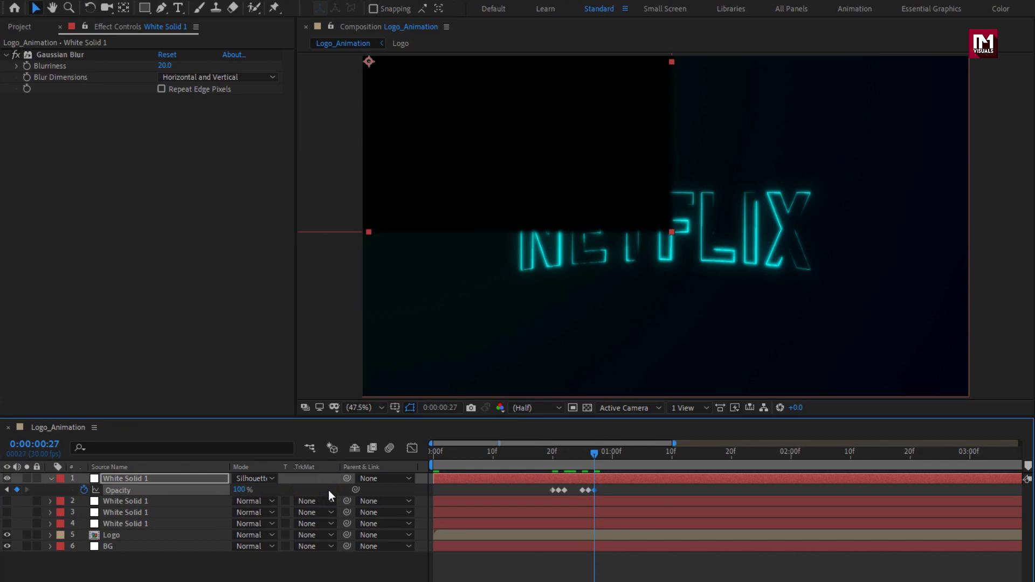
Keyframe the top white solid's Opacity at 100% on frame 29 and 0% at 0:00:01:00
{"action": "key", "text": "Page_Down"}
{"action": "key", "text": "Page_Down"}
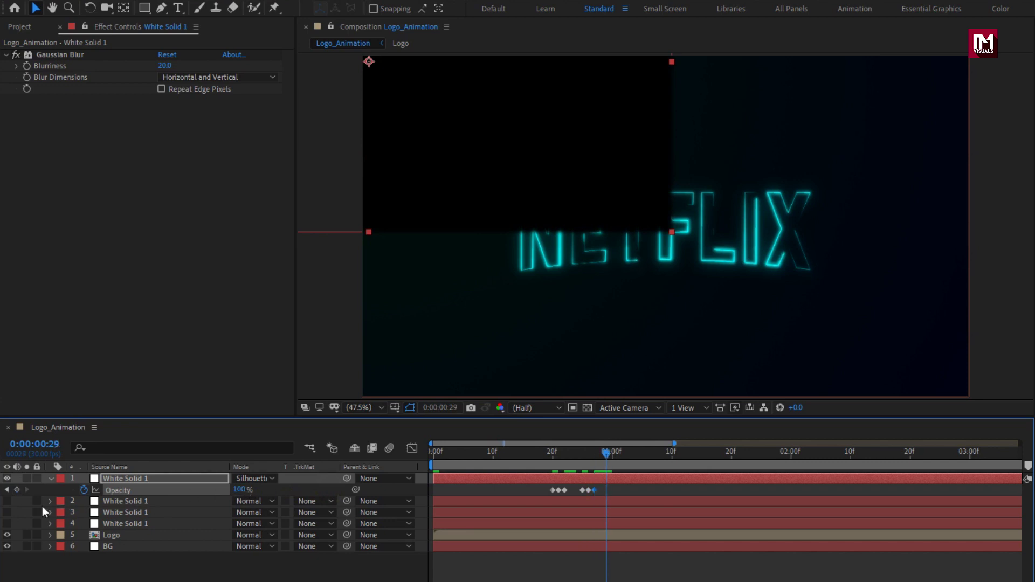
{"action": "key", "text": "Page_Down"}
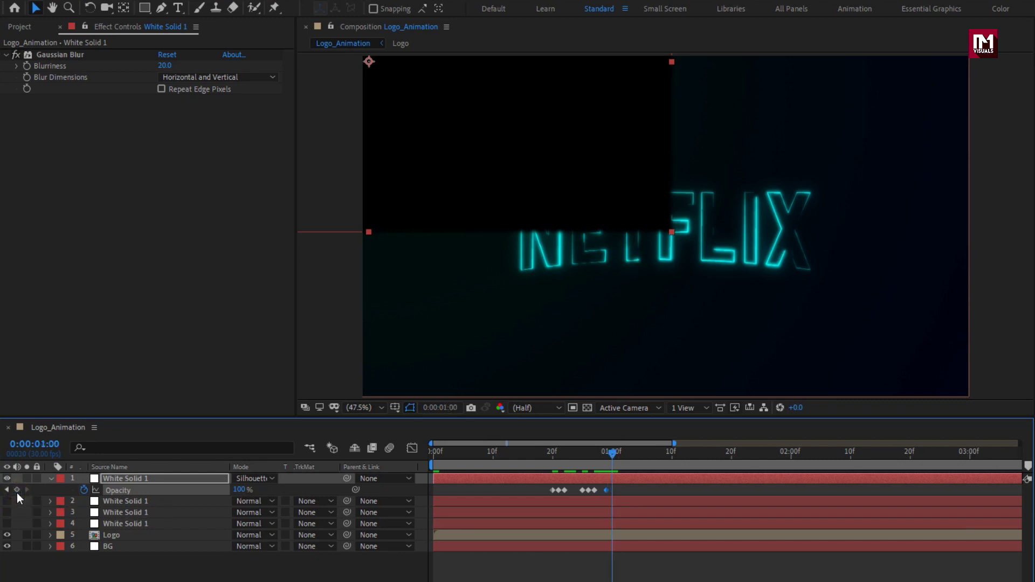
{"action": "left_click_drag", "start_coordinate": [240, 490], "coordinate": [79, 502]}
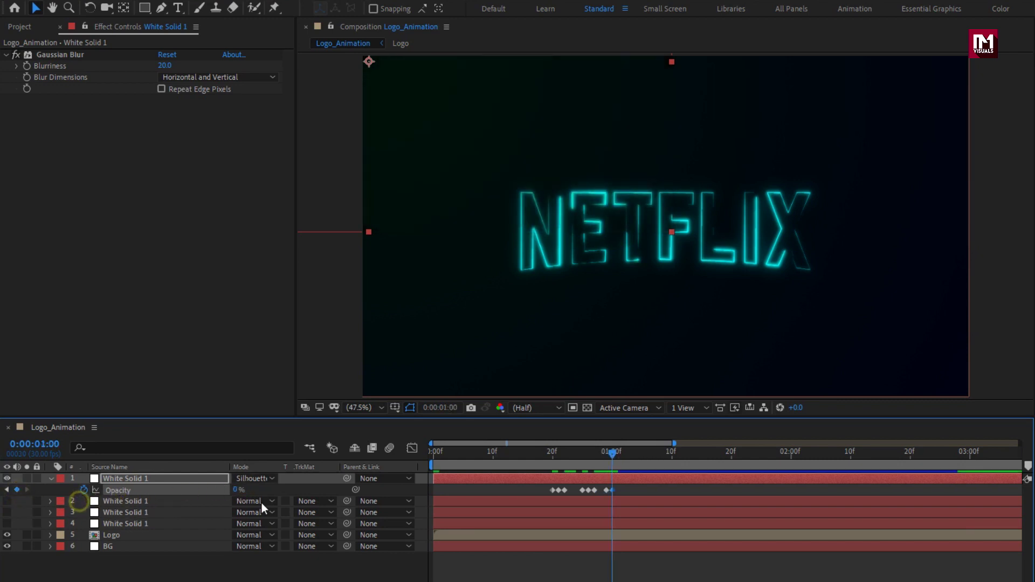
{"action": "mouse_move", "coordinate": [611, 454]}
{"action": "left_mouse_down"}
{"action": "mouse_move", "coordinate": [538, 464]}
{"action": "mouse_move", "coordinate": [602, 464]}
{"action": "mouse_move", "coordinate": [552, 462]}
{"action": "mouse_move", "coordinate": [593, 464]}
{"action": "left_mouse_up"}
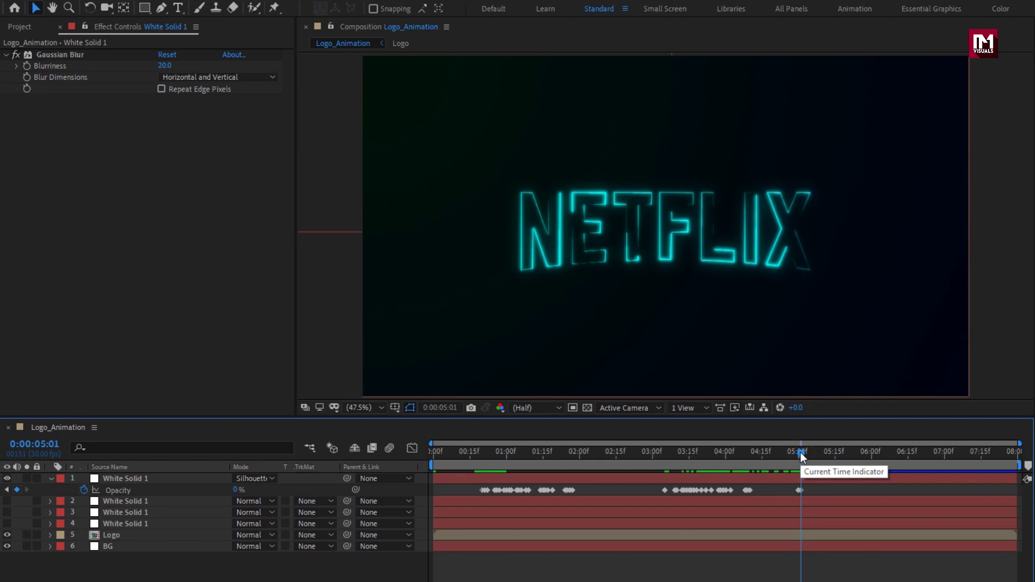
Preview the top white solid's opacity flicker and collapse its Opacity property
{"action": "mouse_move", "coordinate": [800, 452]}
{"action": "left_mouse_down"}
{"action": "mouse_move", "coordinate": [486, 461]}
{"action": "mouse_move", "coordinate": [794, 443]}
{"action": "left_mouse_up"}
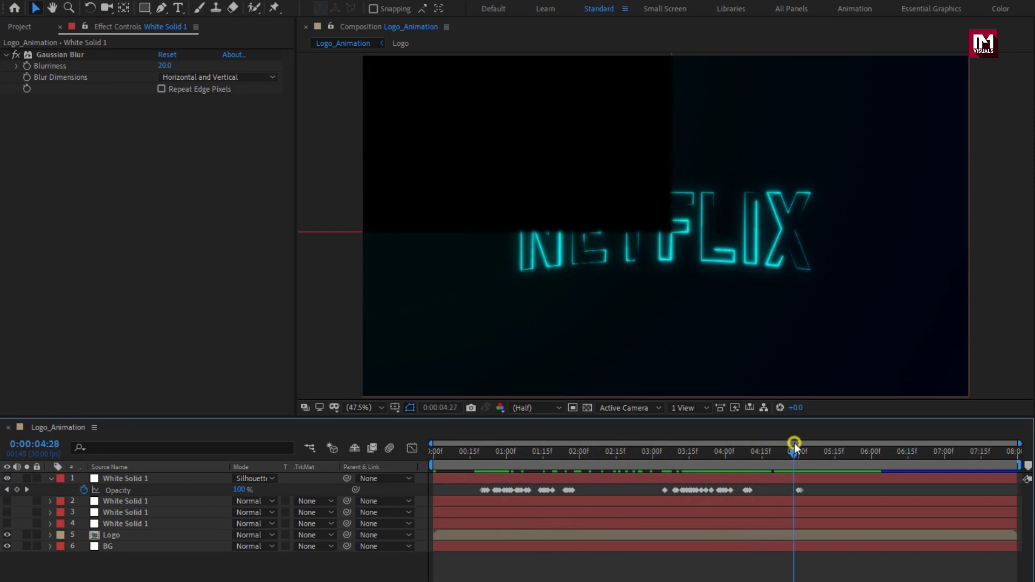
{"action": "key", "text": "space"}
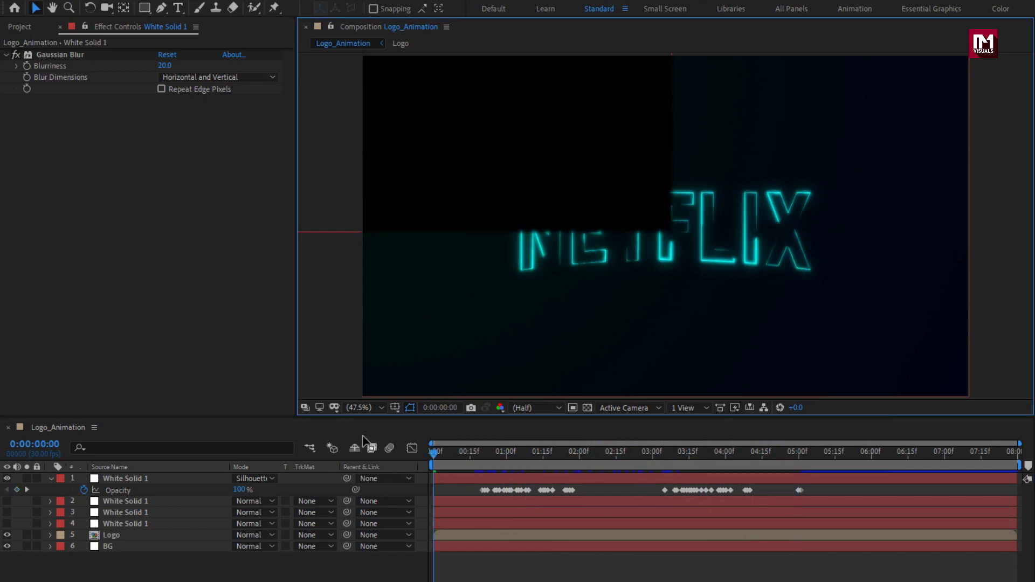
{"action": "left_click", "coordinate": [51, 477]}
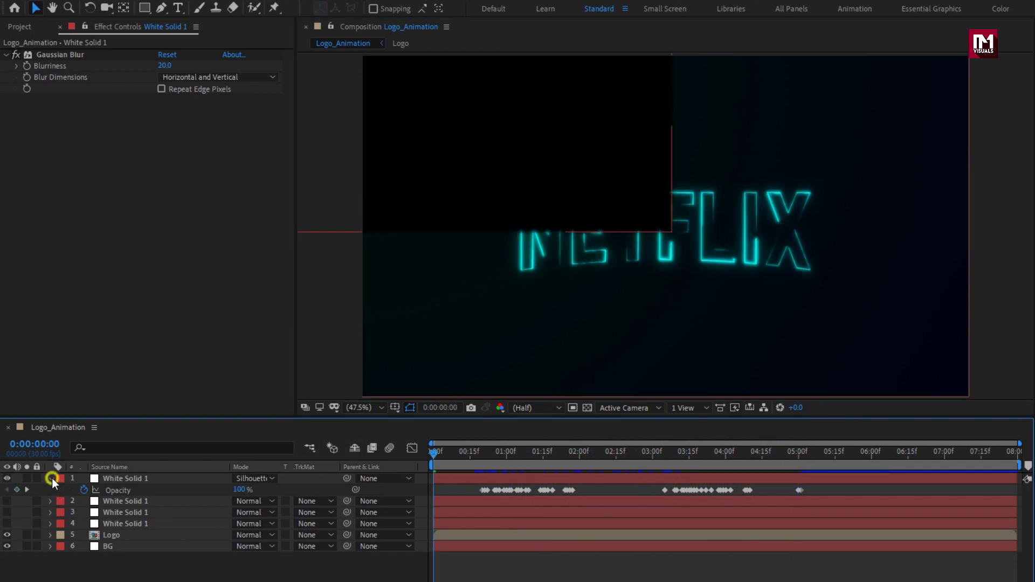
Make white solid layers 2, 3 and 4 visible again
{"action": "left_click", "coordinate": [126, 489]}
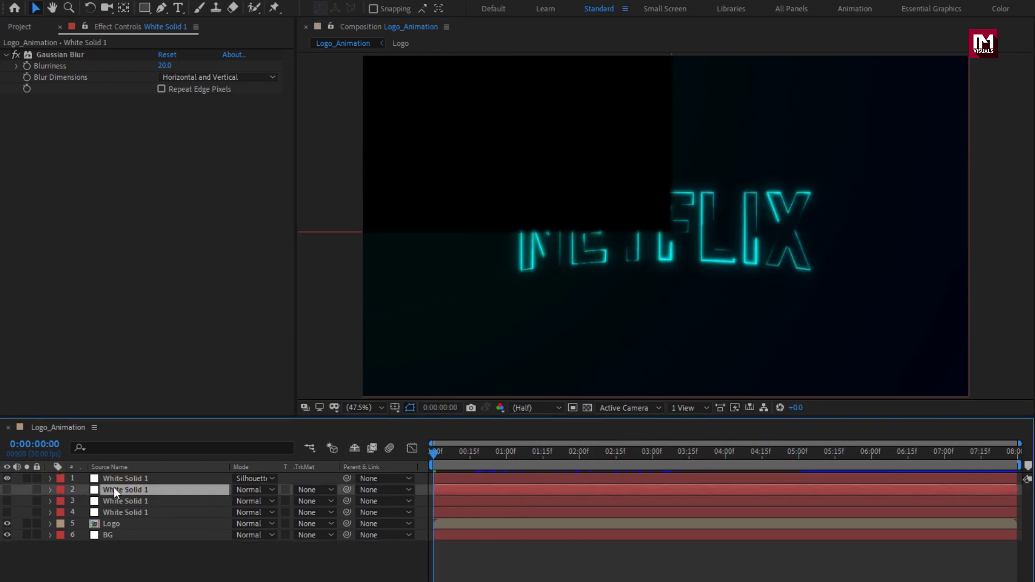
{"action": "left_click", "coordinate": [6, 490]}
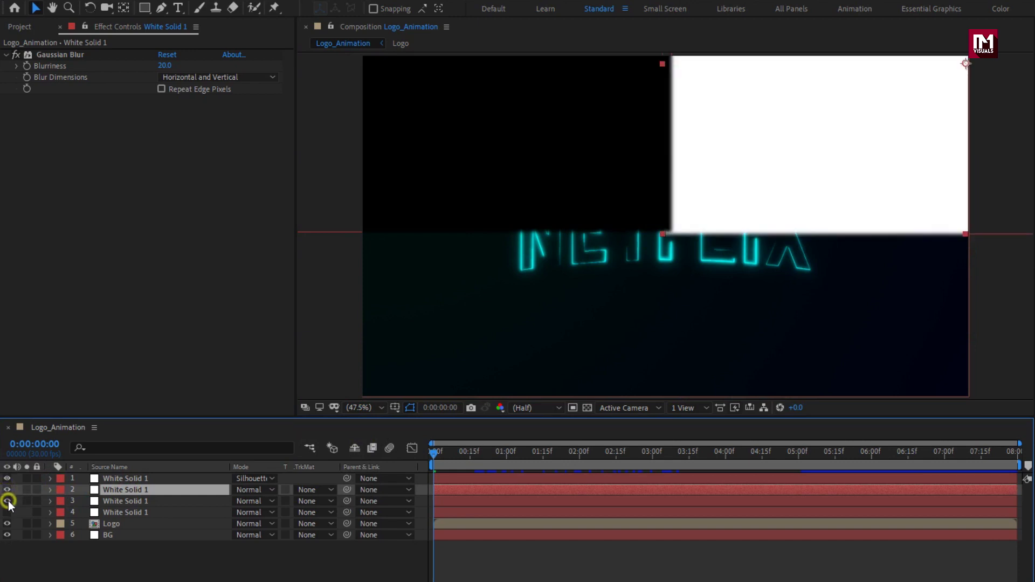
{"action": "left_click", "coordinate": [7, 501]}
{"action": "left_click", "coordinate": [8, 512]}
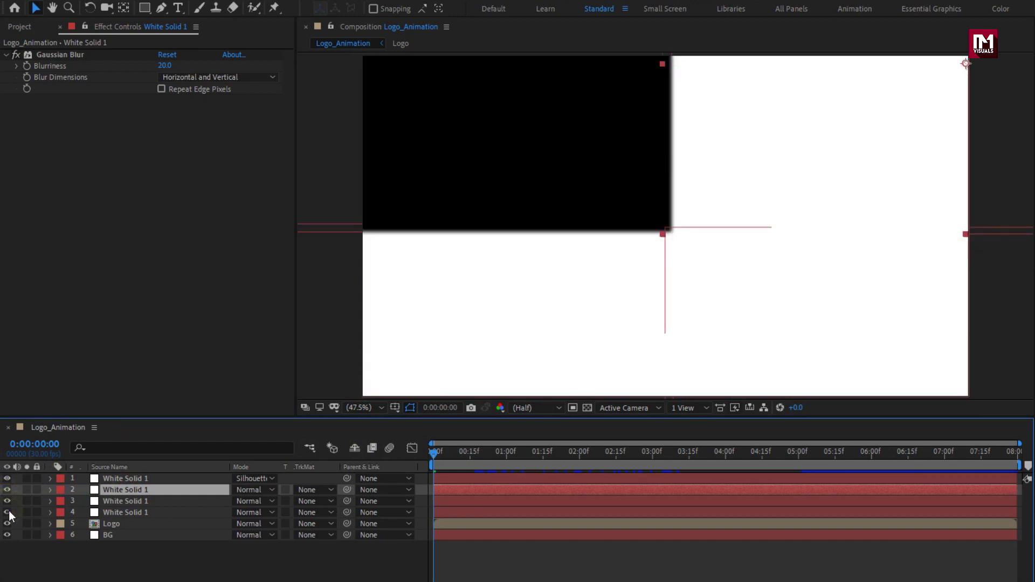
Reveal the Opacity property of white solid layers 2, 3 and 4 together
{"action": "left_click", "coordinate": [122, 501]}
{"action": "left_click", "coordinate": [124, 512]}
{"action": "left_click", "coordinate": [124, 489]}
{"action": "key", "text": "t"}
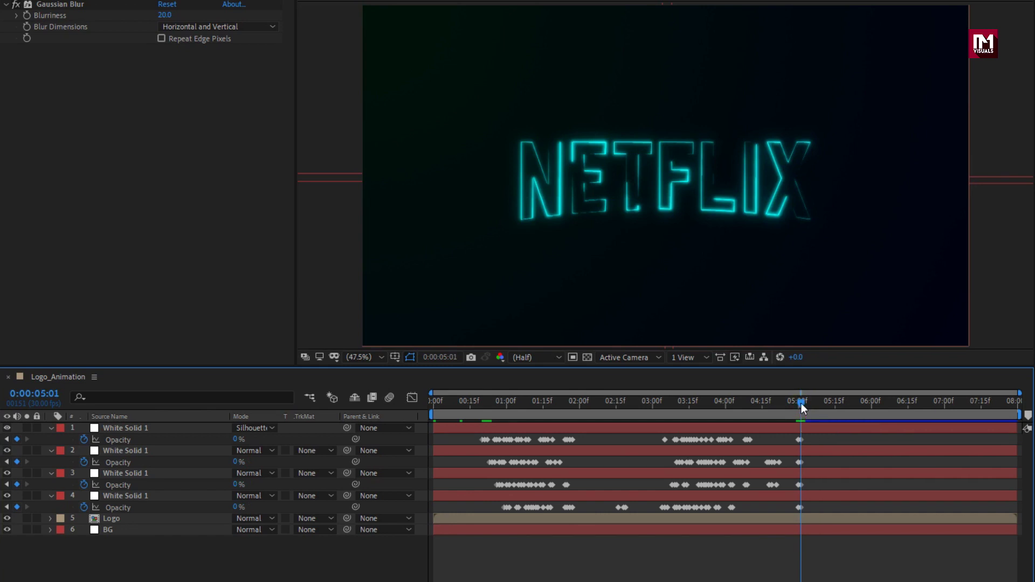
Set the blending mode of white solid layers 2, 3 and 4 to Silhouette, like the top solid
{"action": "mouse_move", "coordinate": [801, 403]}
{"action": "left_mouse_down"}
{"action": "mouse_move", "coordinate": [607, 401]}
{"action": "mouse_move", "coordinate": [809, 400]}
{"action": "left_mouse_up"}
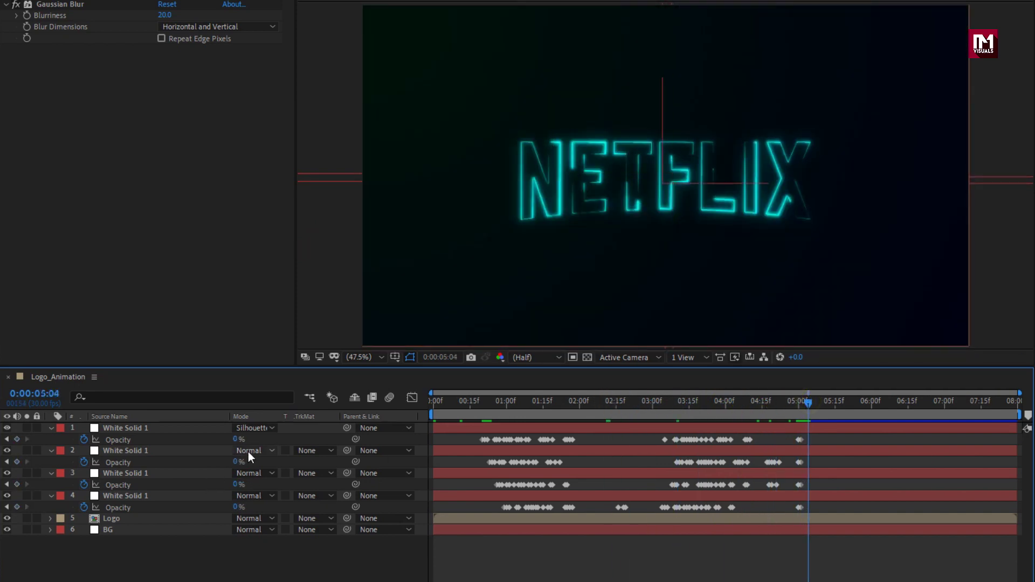
{"action": "left_click", "coordinate": [248, 451]}
{"action": "left_click", "coordinate": [300, 551]}
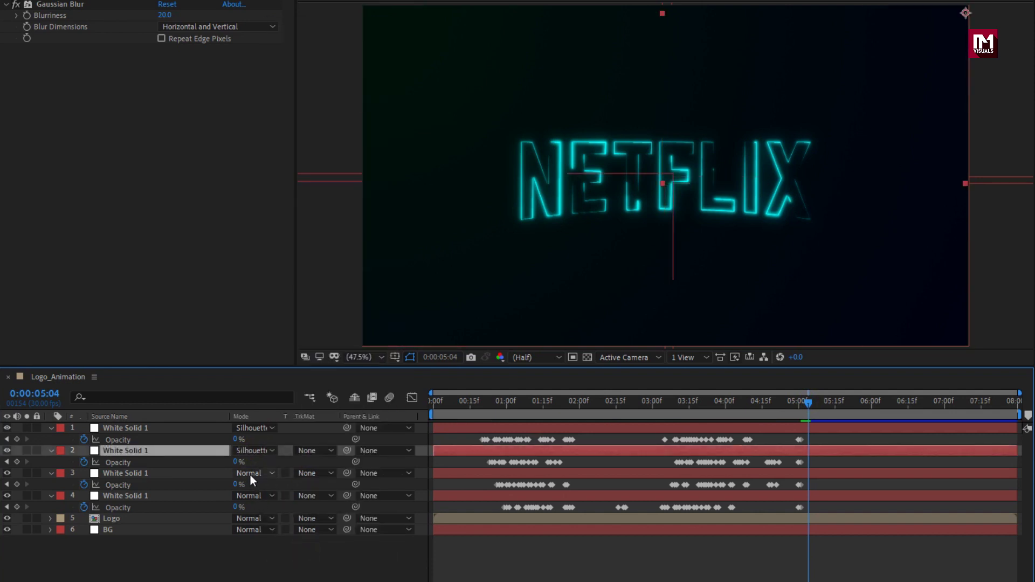
{"action": "left_click", "coordinate": [249, 474]}
{"action": "left_click", "coordinate": [302, 554]}
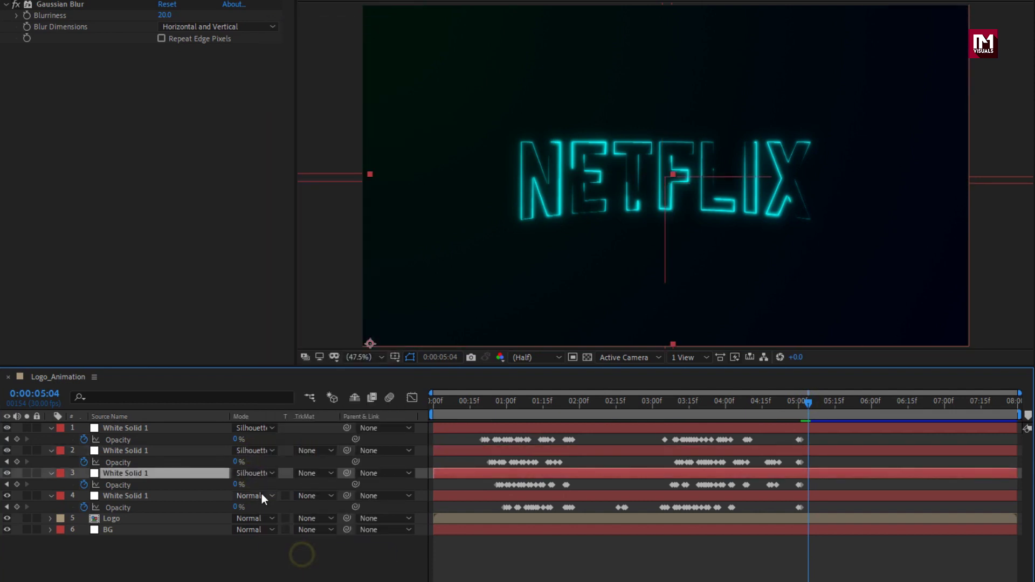
{"action": "left_click", "coordinate": [261, 495]}
{"action": "left_click", "coordinate": [306, 552]}
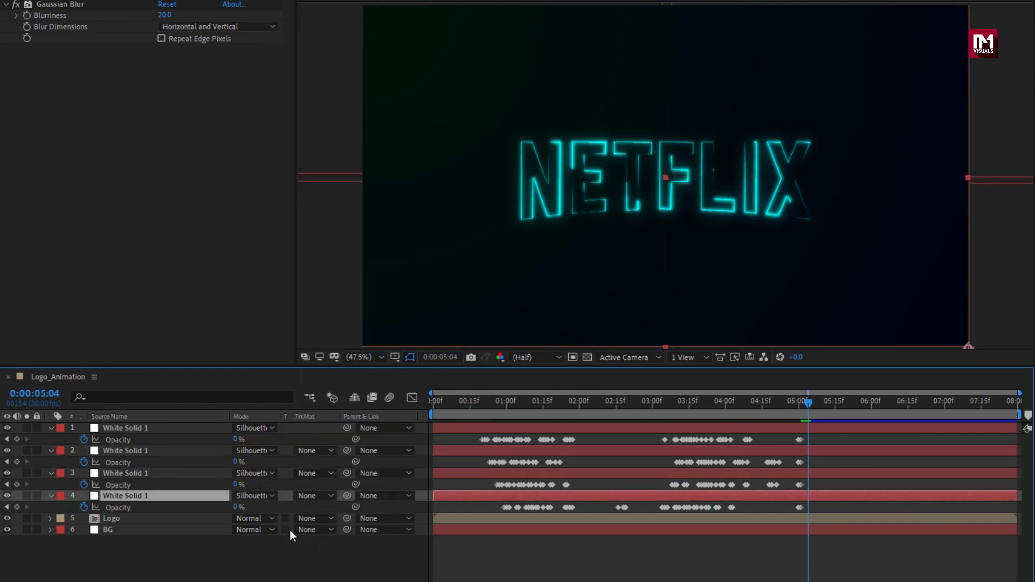
Apply Easy Ease to all Opacity keyframes of the four white solids and collapse their properties
{"action": "left_click_drag", "start_coordinate": [468, 437], "coordinate": [812, 512]}
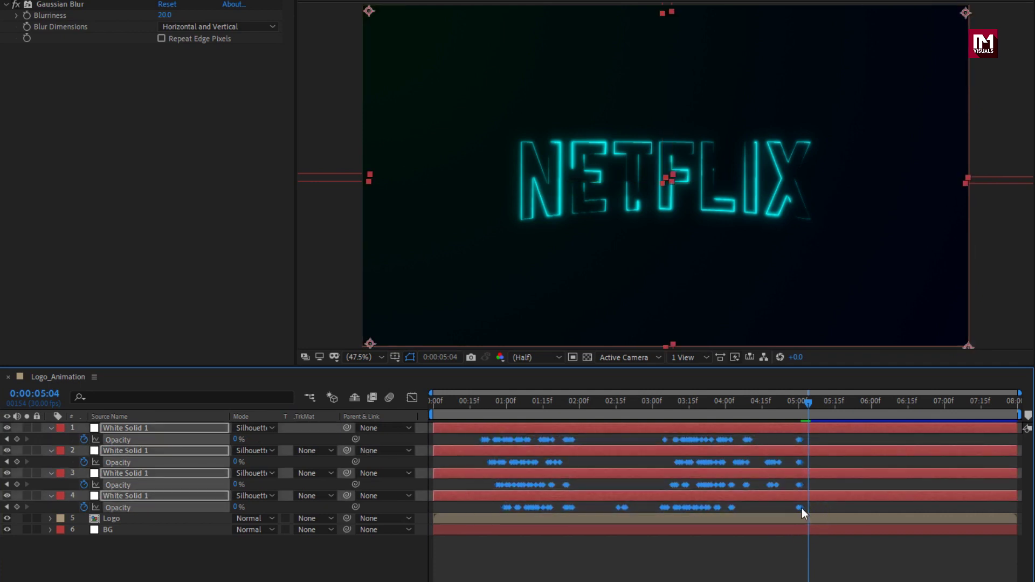
{"action": "right_click", "coordinate": [801, 508]}
{"action": "mouse_move", "coordinate": [852, 496]}
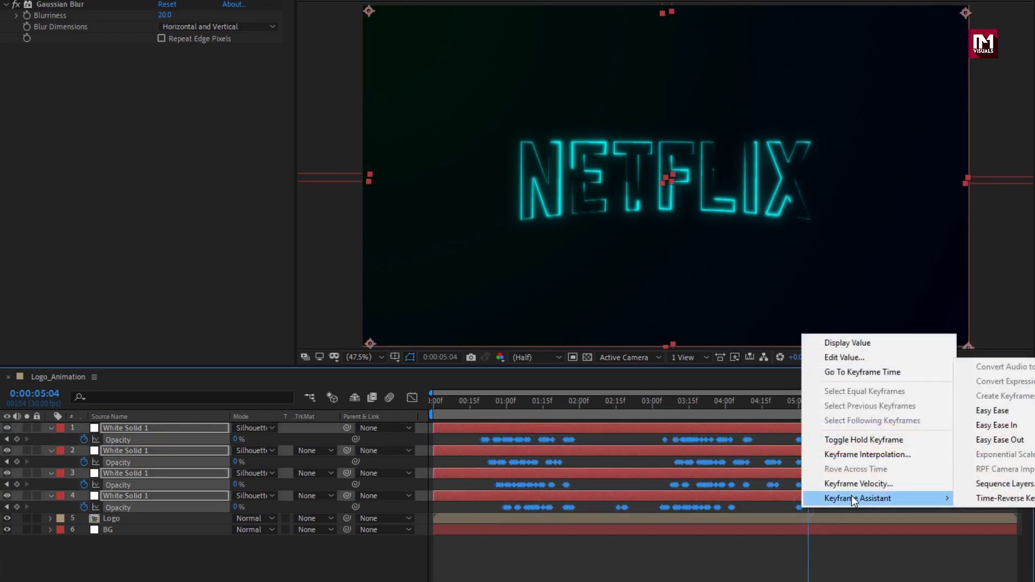
{"action": "left_click", "coordinate": [986, 412]}
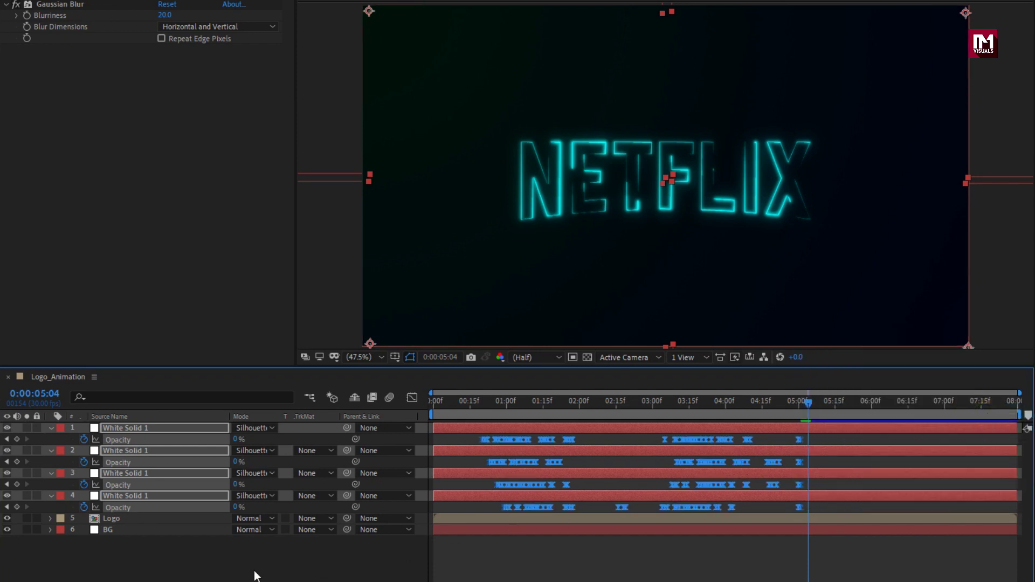
{"action": "left_click", "coordinate": [52, 428]}
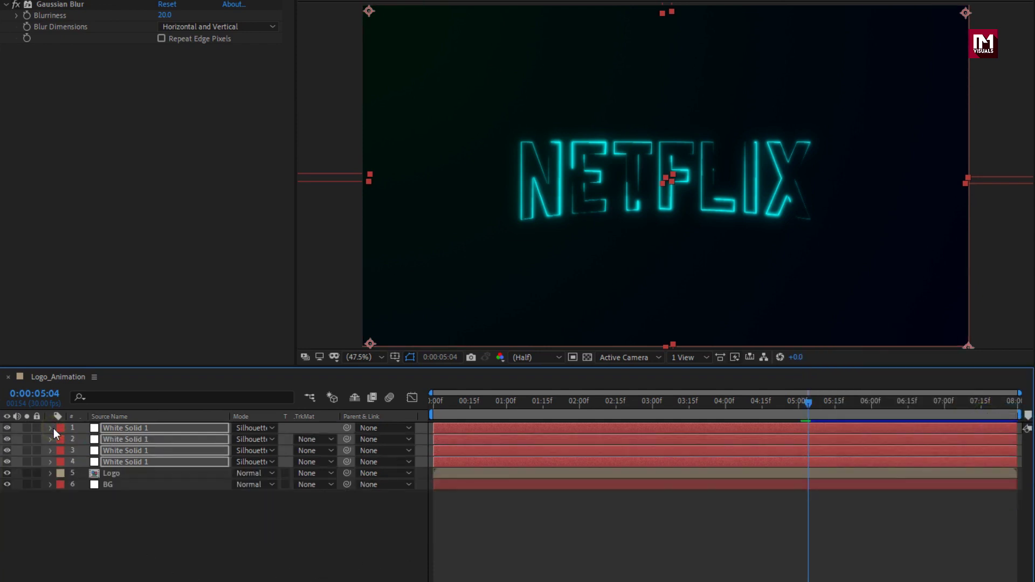
Play the four-solid flicker animation from the start and deselect the layers
{"action": "left_click", "coordinate": [432, 402]}
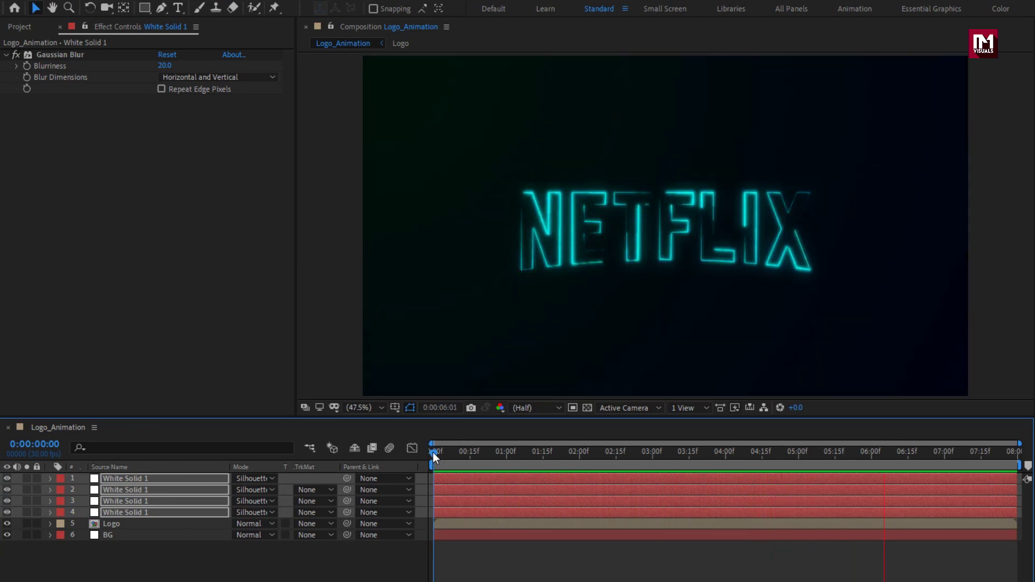
{"action": "key", "text": "space"}
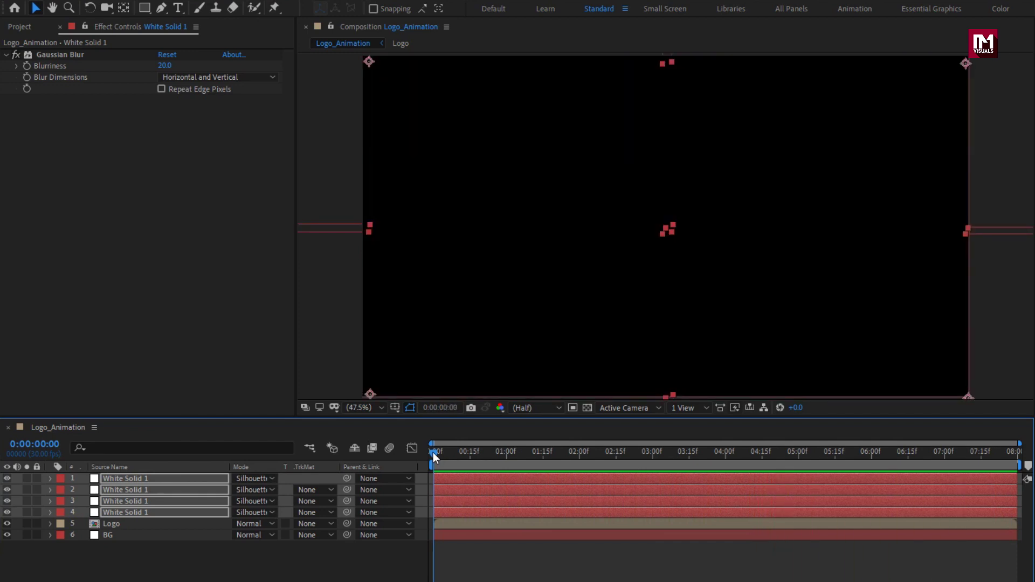
{"action": "left_click", "coordinate": [159, 564]}
Pre-compose the Logo layer and the four white solids into a new composition named Neon_1
{"action": "left_click", "coordinate": [124, 524]}
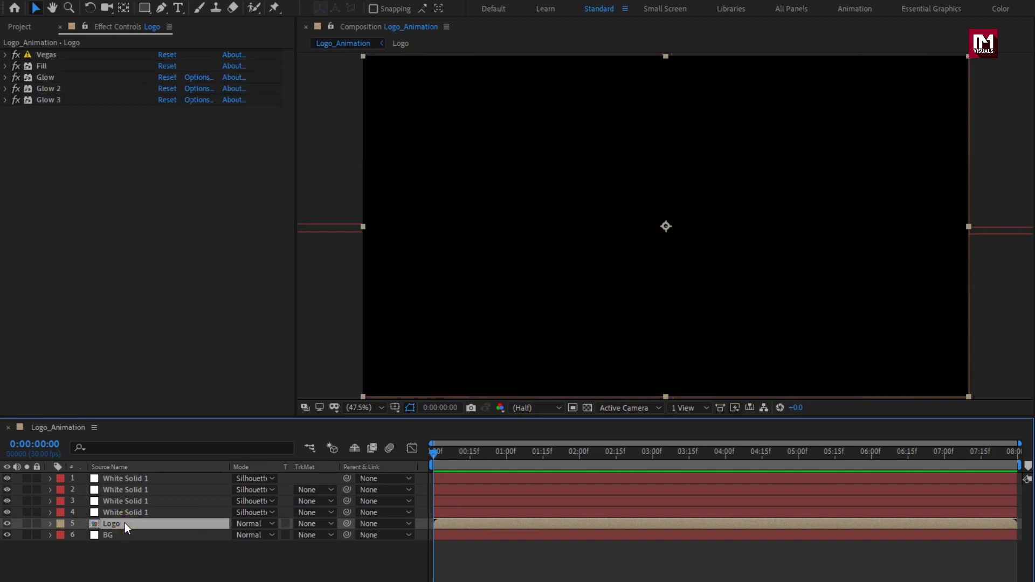
{"action": "left_click", "coordinate": [124, 512], "text": "shift"}
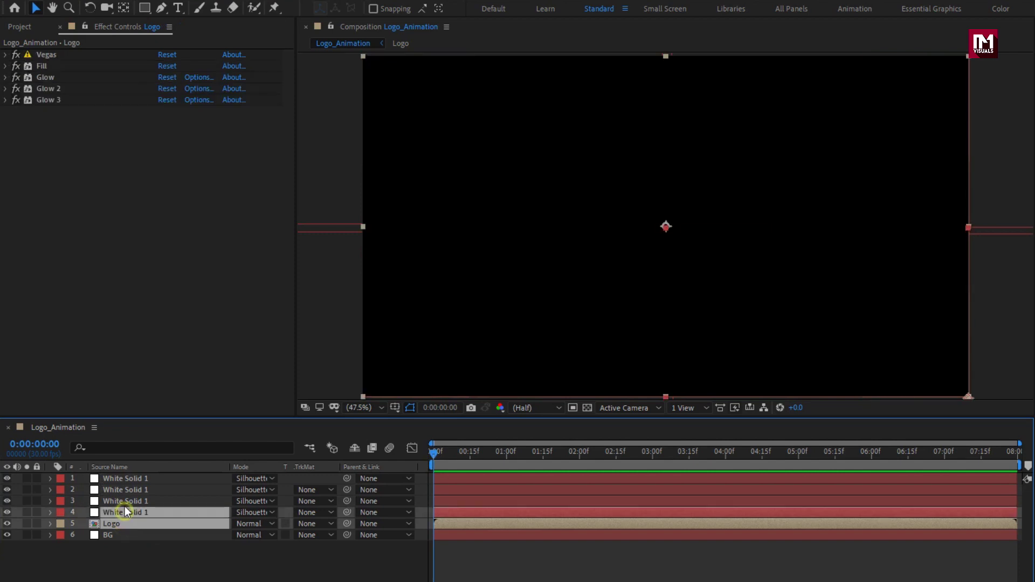
{"action": "left_click", "coordinate": [124, 501], "text": "shift"}
{"action": "left_click", "coordinate": [125, 490], "text": "shift"}
{"action": "left_click", "coordinate": [125, 480], "text": "shift"}
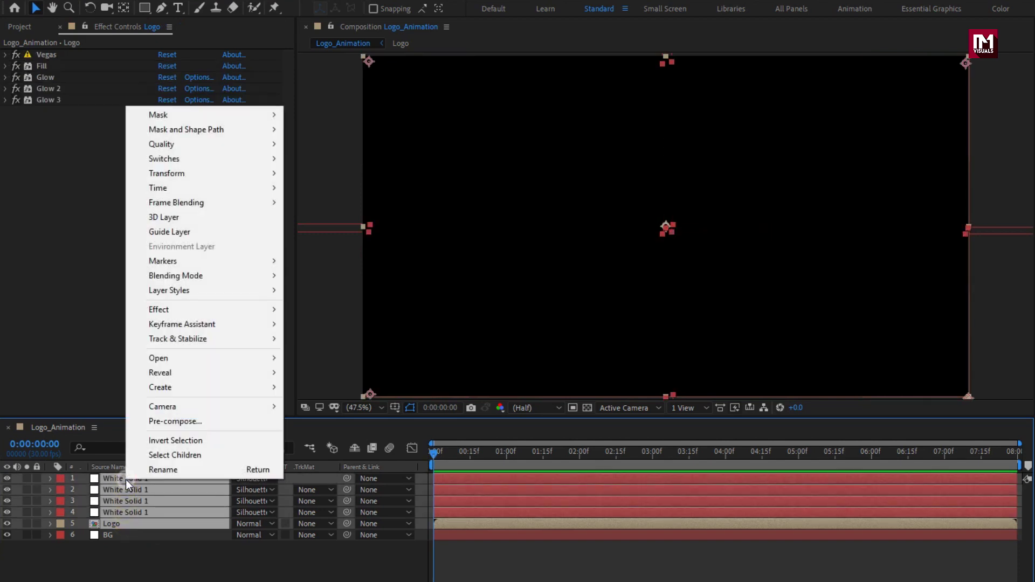
{"action": "right_click", "coordinate": [125, 480]}
{"action": "left_click", "coordinate": [167, 424]}
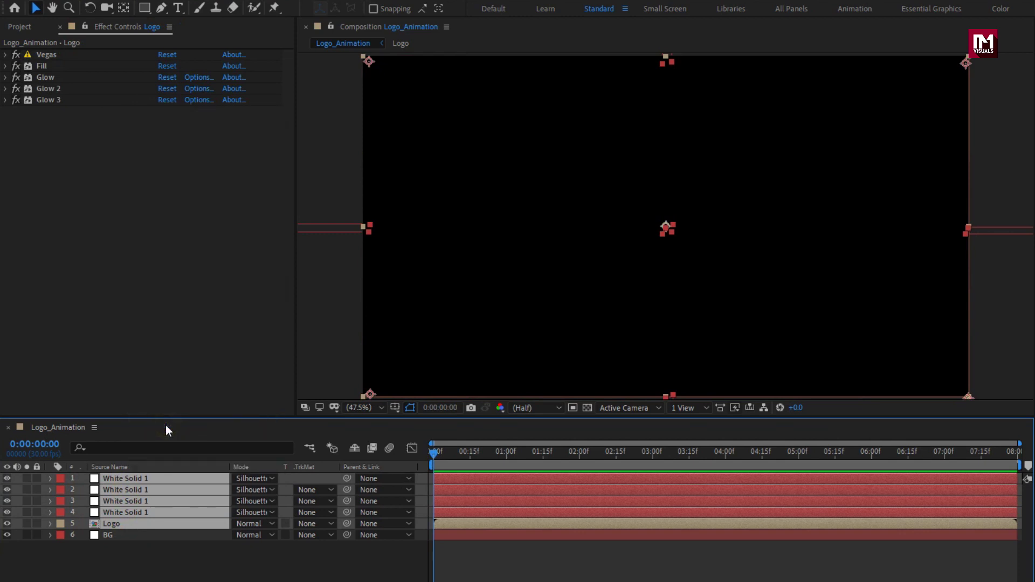
{"action": "type", "text": "Ne"}
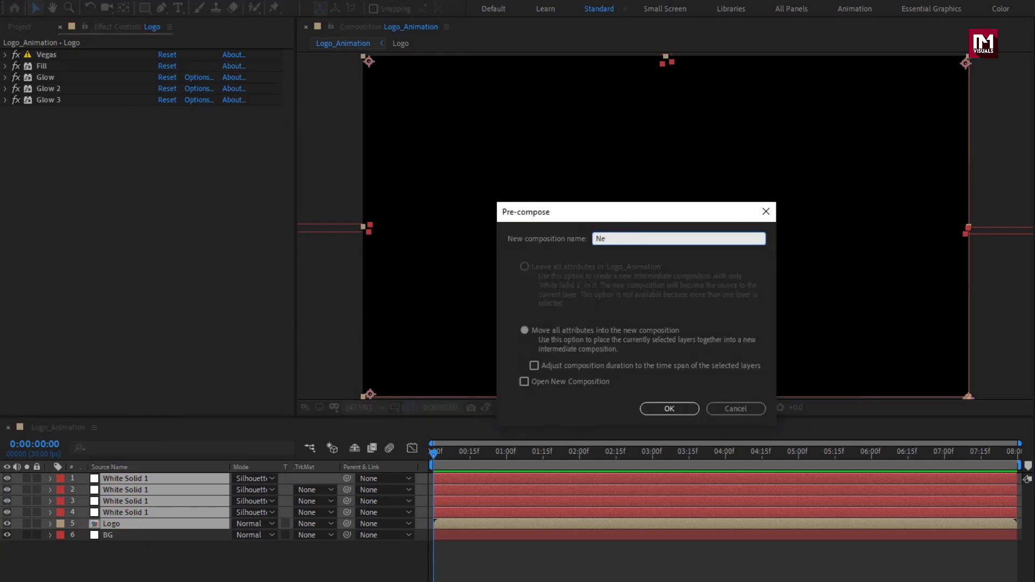
{"action": "type", "text": "on_1"}
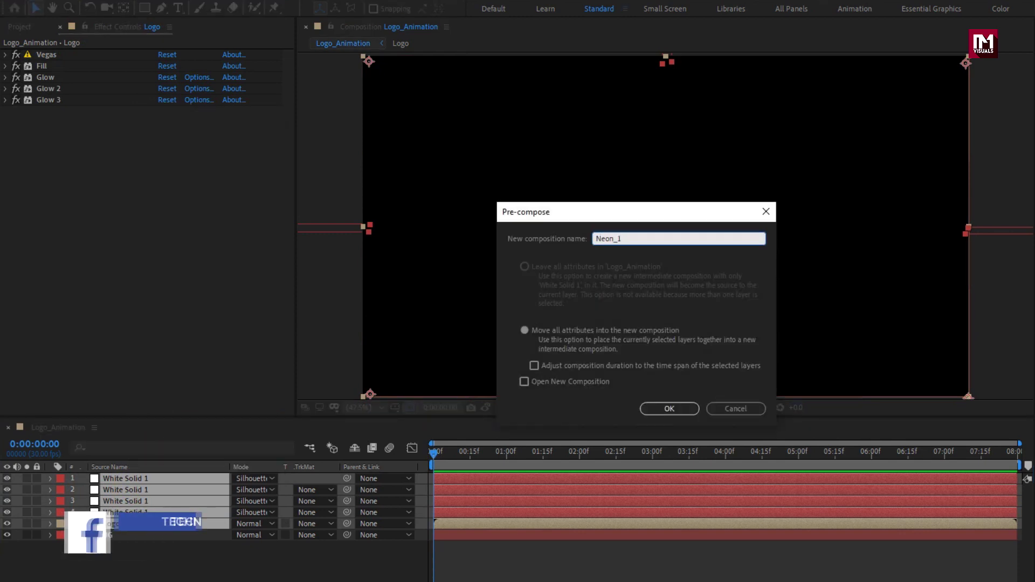
{"action": "left_click", "coordinate": [656, 411]}
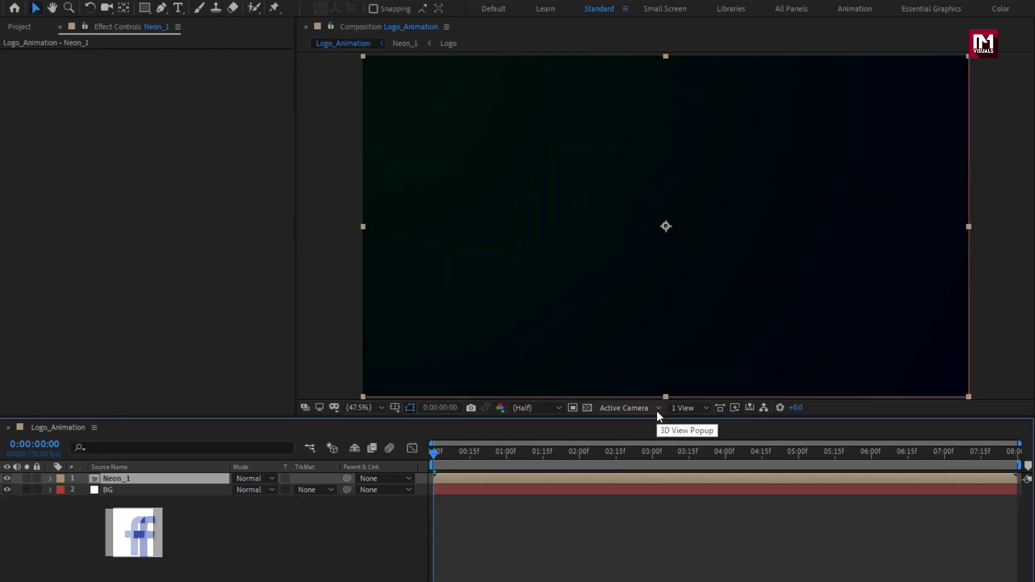
Scrub through the main composition from one second on to check the flicker of the Neon_1 layer over the background
{"action": "left_click", "coordinate": [506, 455]}
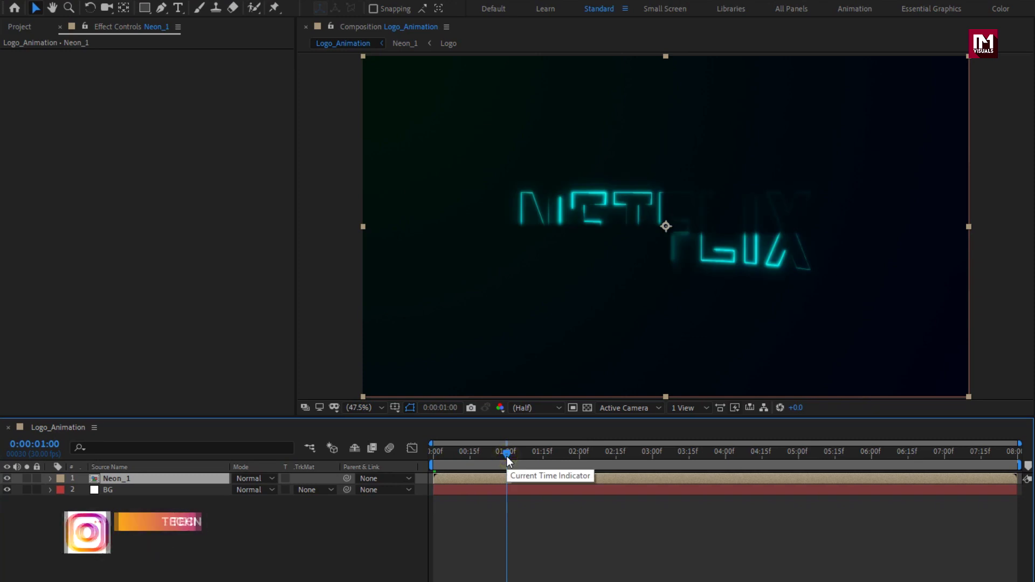
{"action": "left_click_drag", "start_coordinate": [522, 455], "coordinate": [753, 460]}
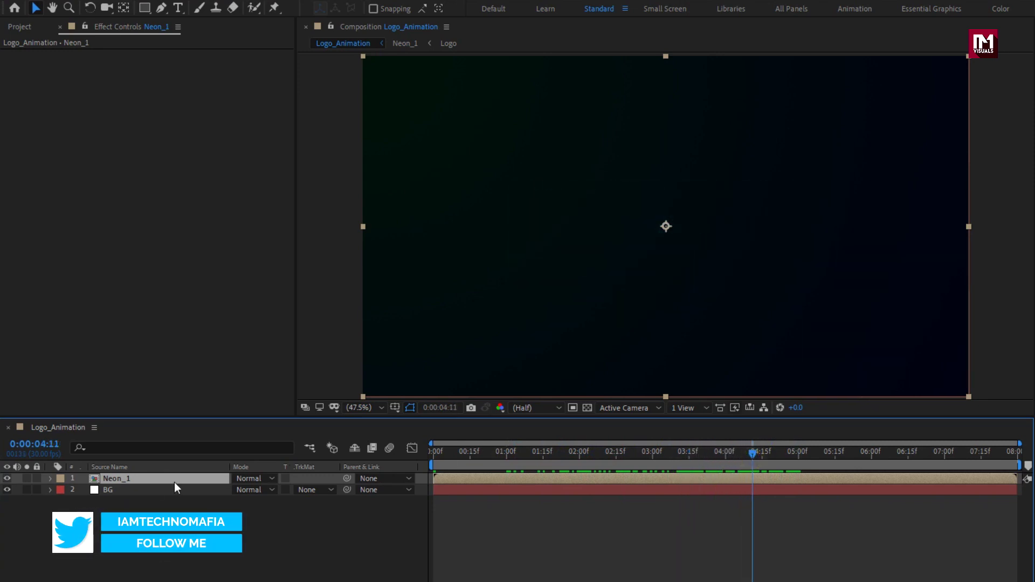
{"action": "left_click", "coordinate": [132, 478]}
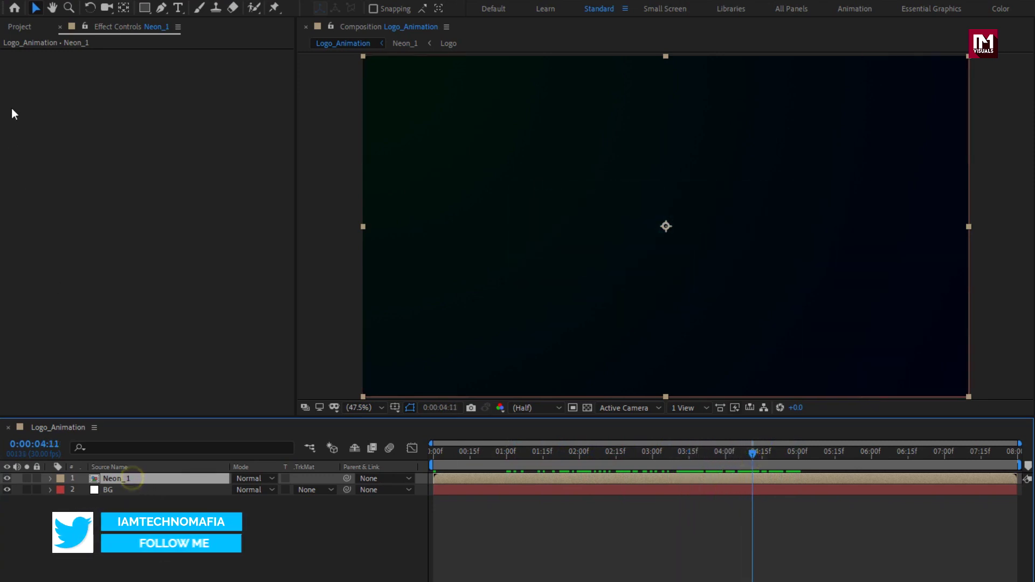
Duplicate the Neon_1 composition in the project and open the copy, Neon_2
{"action": "left_click", "coordinate": [18, 27]}
{"action": "left_click", "coordinate": [34, 173]}
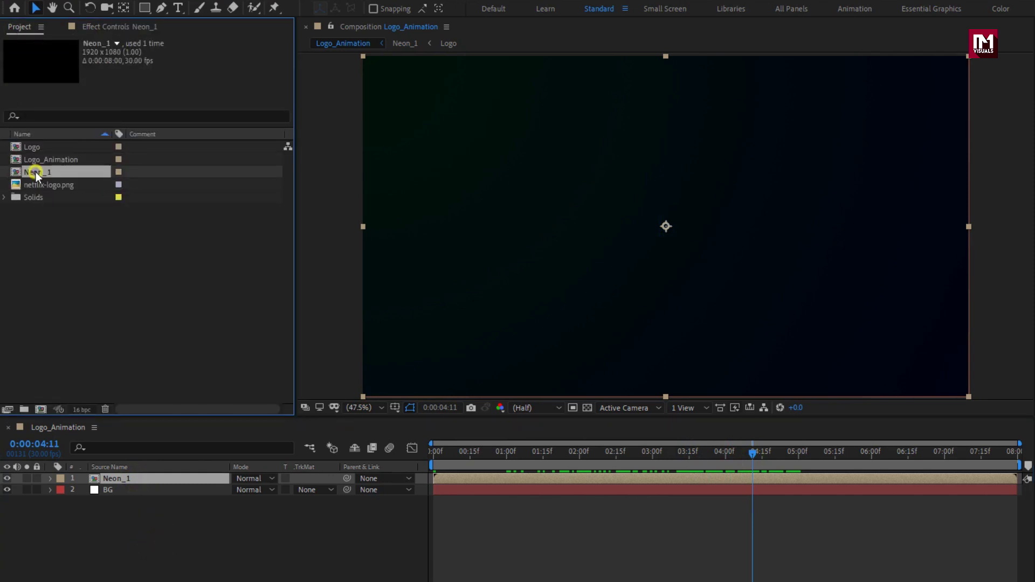
{"action": "key", "text": "ctrl+d"}
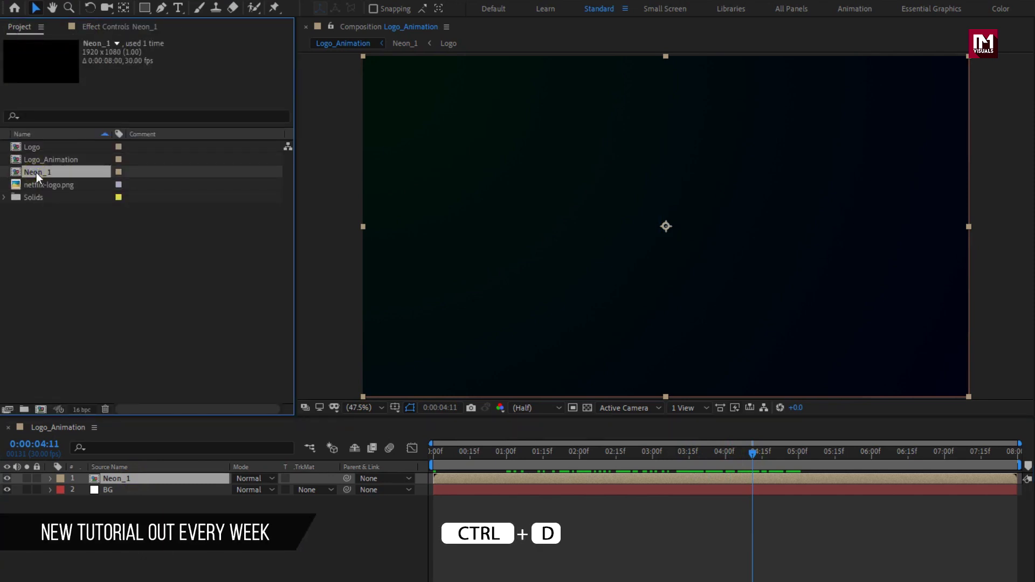
{"action": "key", "text": "ctrl+d"}
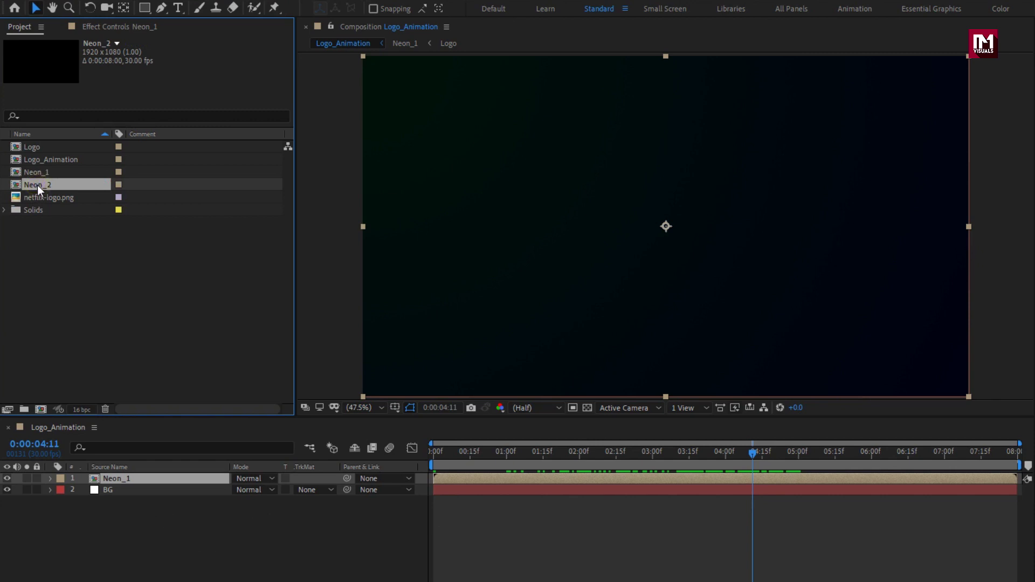
{"action": "double_click", "coordinate": [38, 186]}
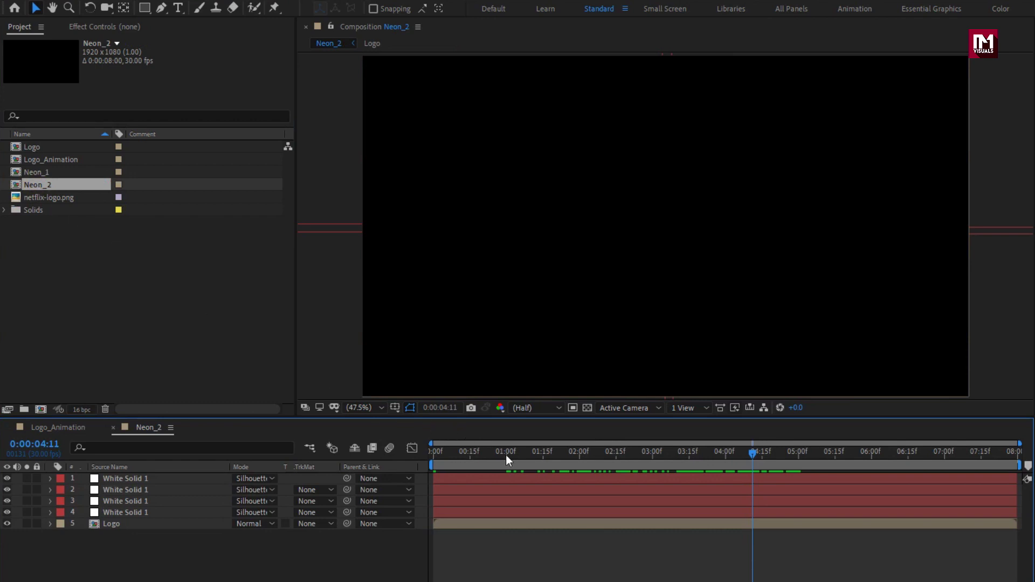
Change the Fill effect colour of the Logo layer in Neon_2 to yellow, FFF000
{"action": "left_click_drag", "start_coordinate": [505, 455], "coordinate": [857, 454]}
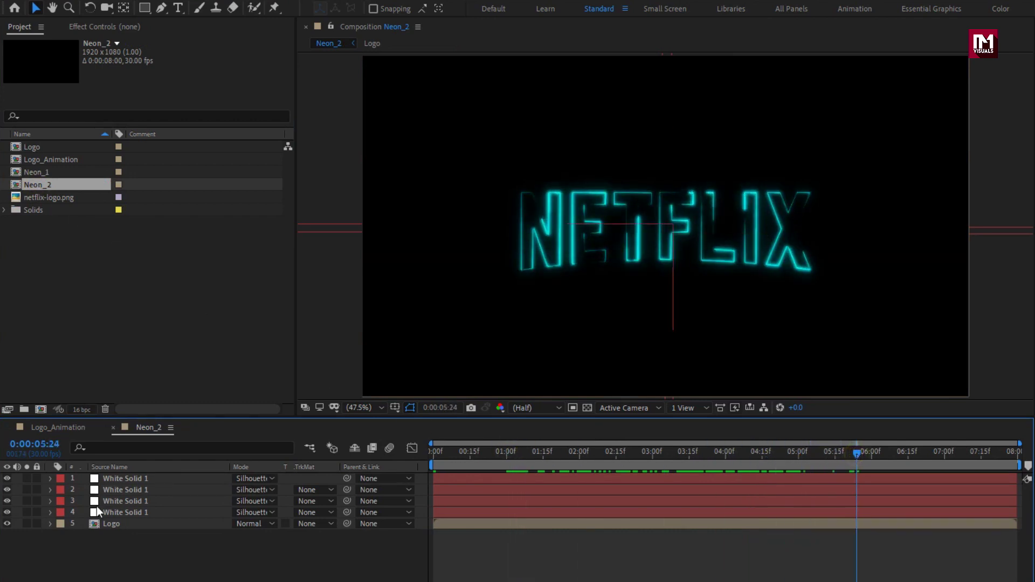
{"action": "left_click", "coordinate": [113, 523]}
{"action": "left_click", "coordinate": [106, 26]}
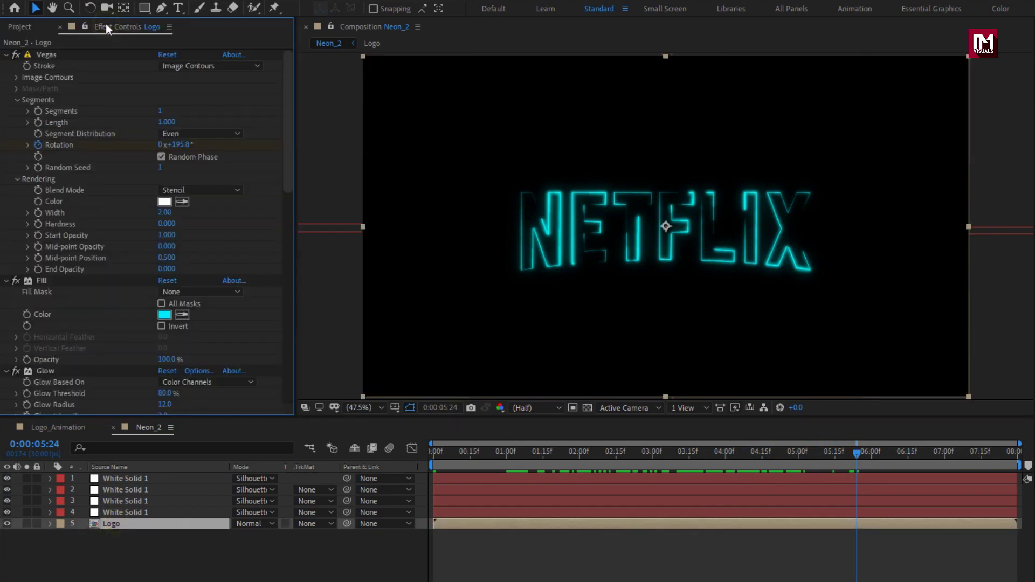
{"action": "left_click", "coordinate": [6, 55]}
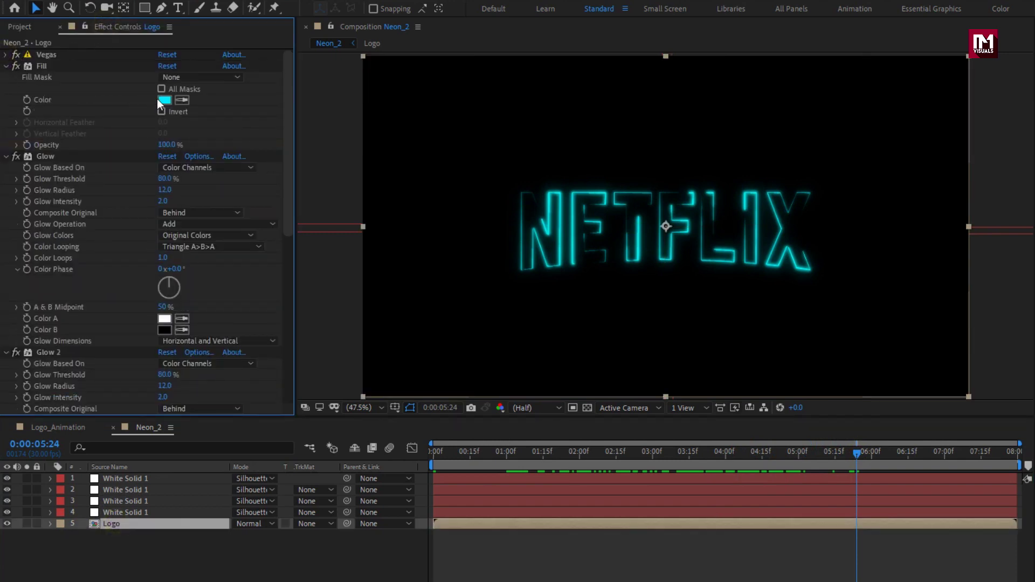
{"action": "left_click", "coordinate": [164, 100]}
{"action": "left_click_drag", "start_coordinate": [363, 245], "coordinate": [361, 303]}
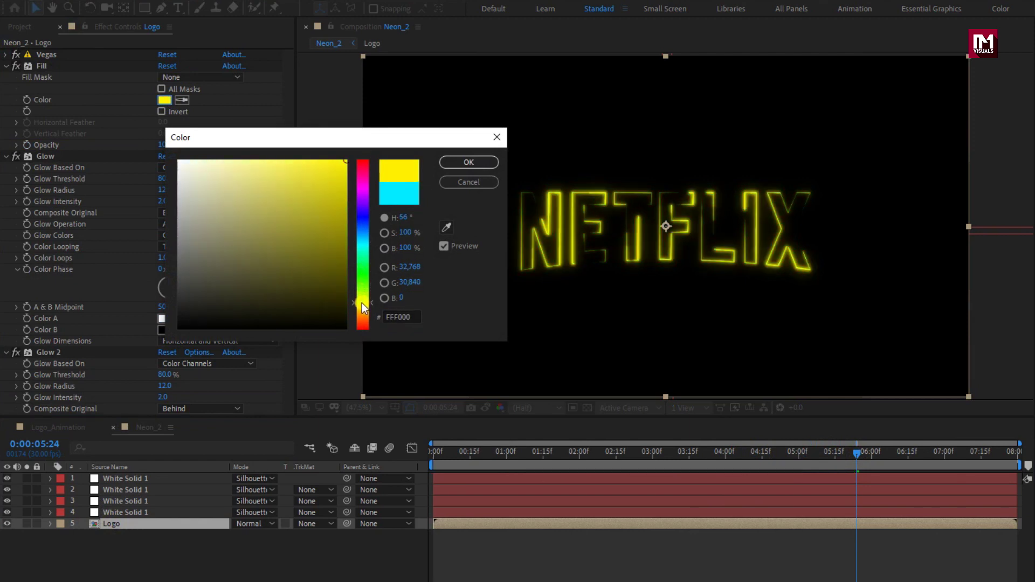
{"action": "left_click", "coordinate": [458, 163]}
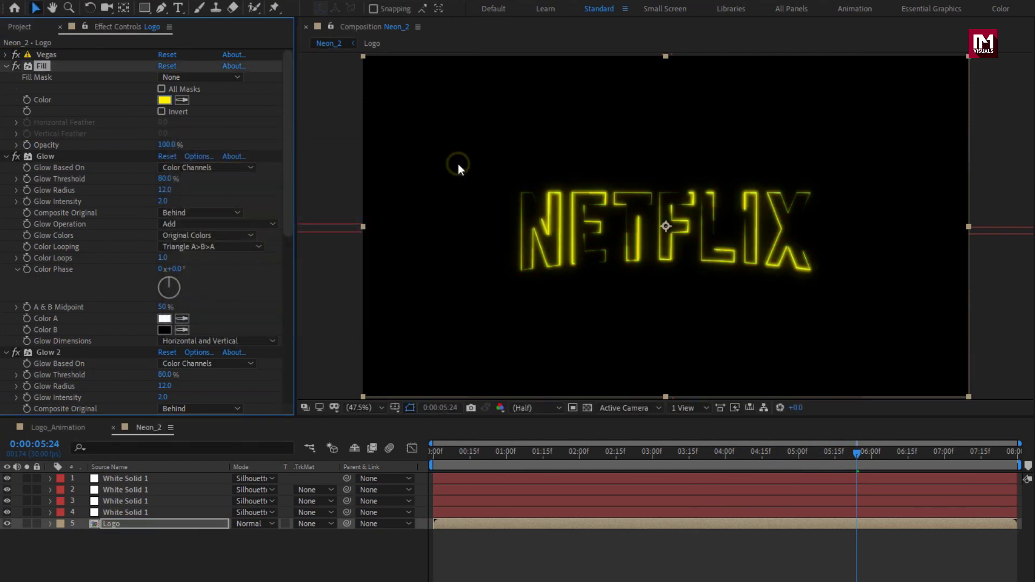
Move the first white solid to the lower-right quadrant of the Neon_2 frame and the fourth solid to the upper-left quadrant
{"action": "left_click", "coordinate": [125, 478]}
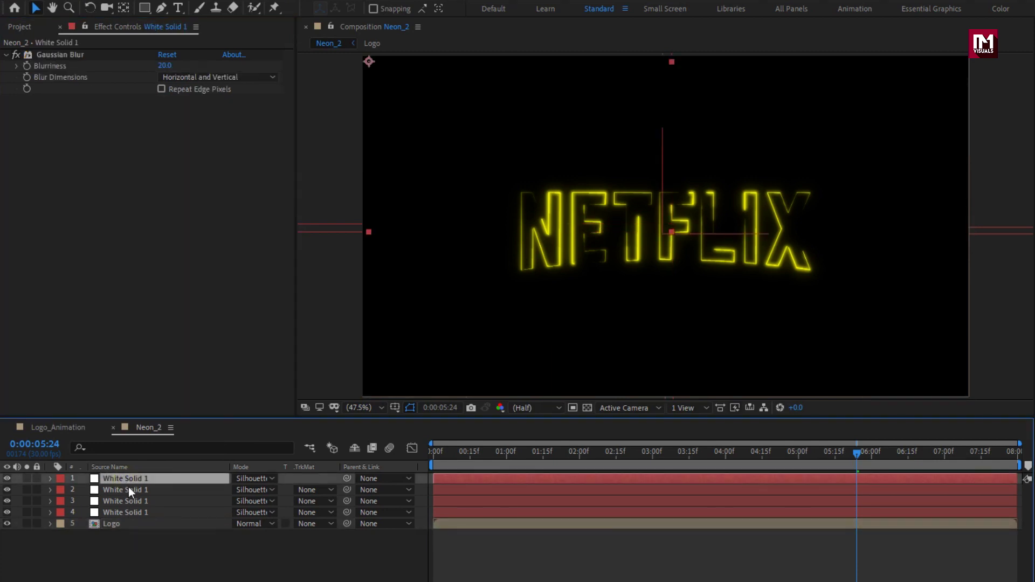
{"action": "left_click_drag", "start_coordinate": [704, 320], "coordinate": [918, 399]}
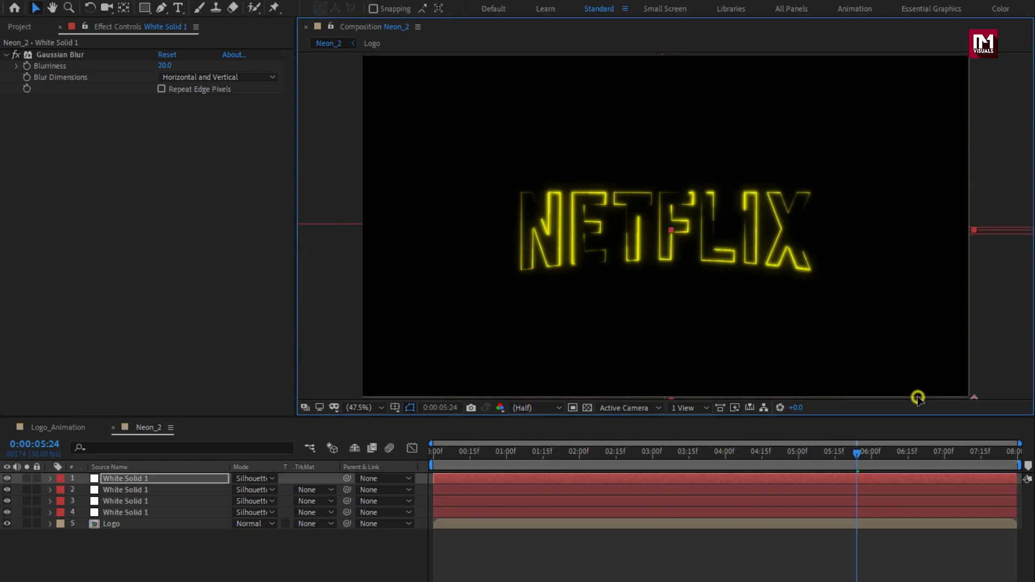
{"action": "left_click", "coordinate": [130, 490]}
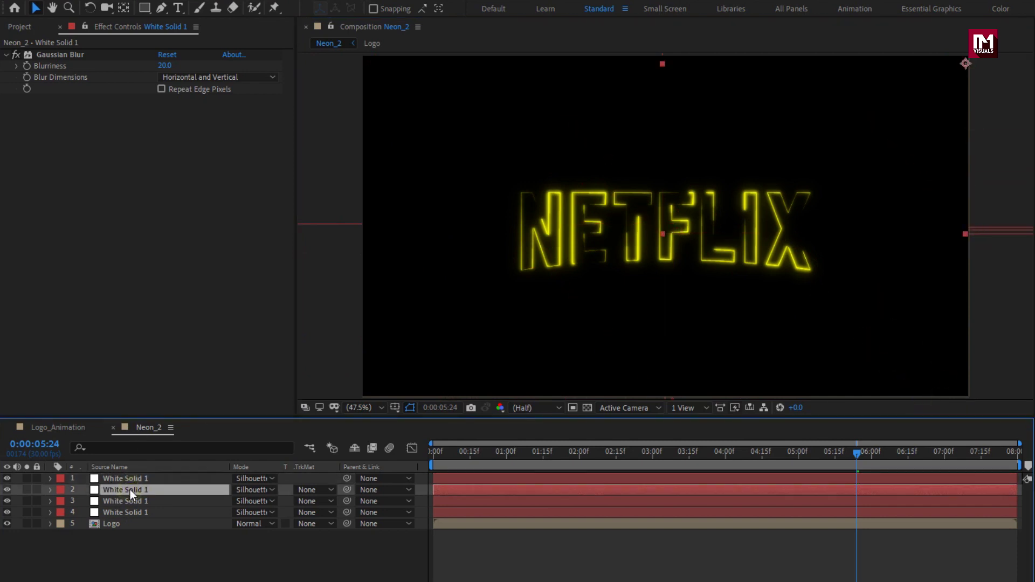
{"action": "left_click", "coordinate": [133, 512]}
{"action": "left_click", "coordinate": [711, 360]}
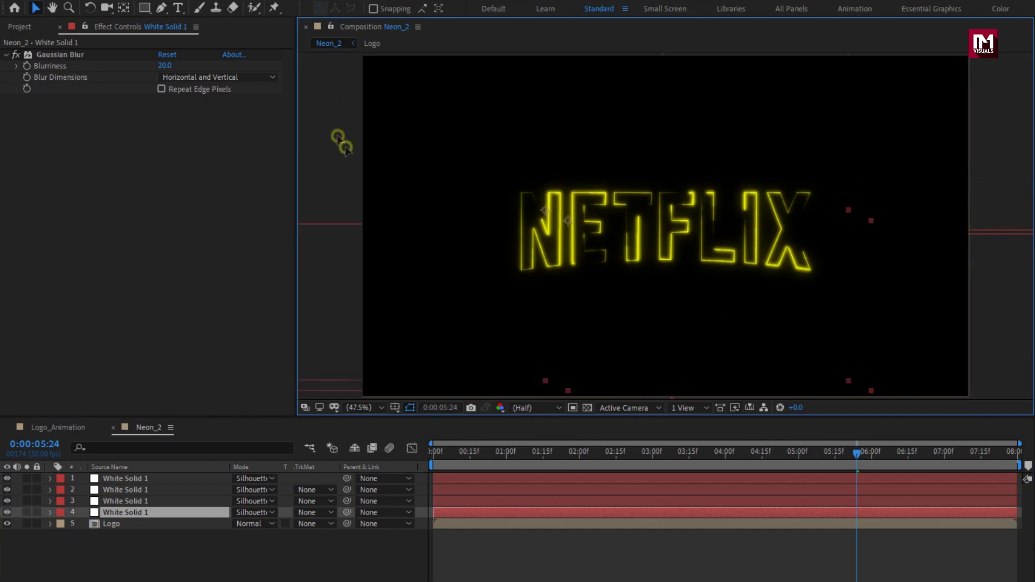
{"action": "left_click", "coordinate": [200, 27]}
{"action": "mouse_move", "coordinate": [358, 123]}
{"action": "left_mouse_down"}
{"action": "mouse_move", "coordinate": [361, 102]}
{"action": "mouse_move", "coordinate": [371, 112]}
{"action": "left_mouse_up"}
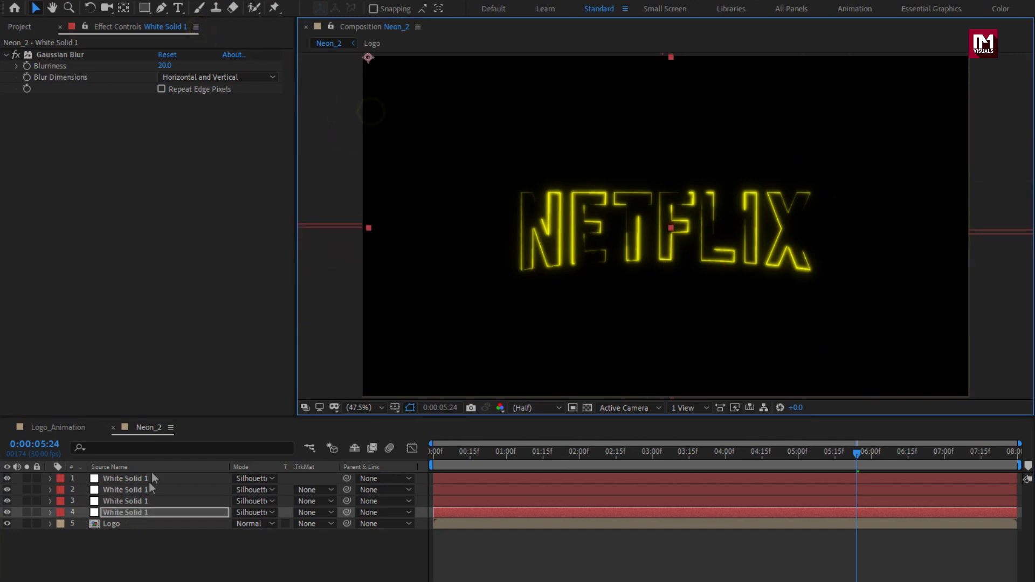
Move the second white solid to the lower-left quadrant and the third to the upper-right, and scrub through the first two seconds
{"action": "left_click", "coordinate": [142, 491]}
{"action": "left_click_drag", "start_coordinate": [713, 172], "coordinate": [499, 348]}
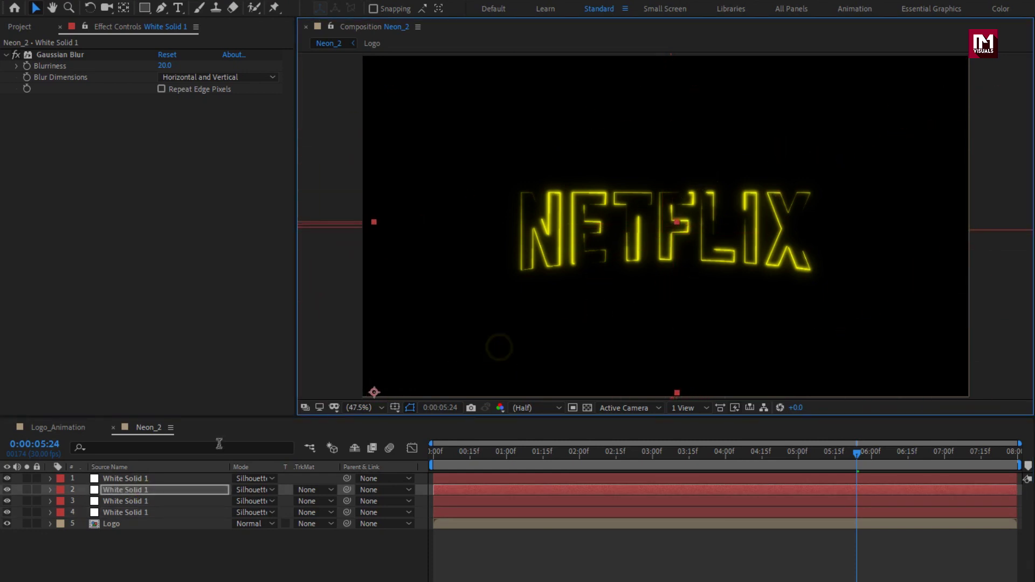
{"action": "left_click", "coordinate": [154, 500]}
{"action": "left_click_drag", "start_coordinate": [922, 124], "coordinate": [939, 89]}
{"action": "left_click_drag", "start_coordinate": [629, 452], "coordinate": [584, 451]}
{"action": "left_click", "coordinate": [783, 174]}
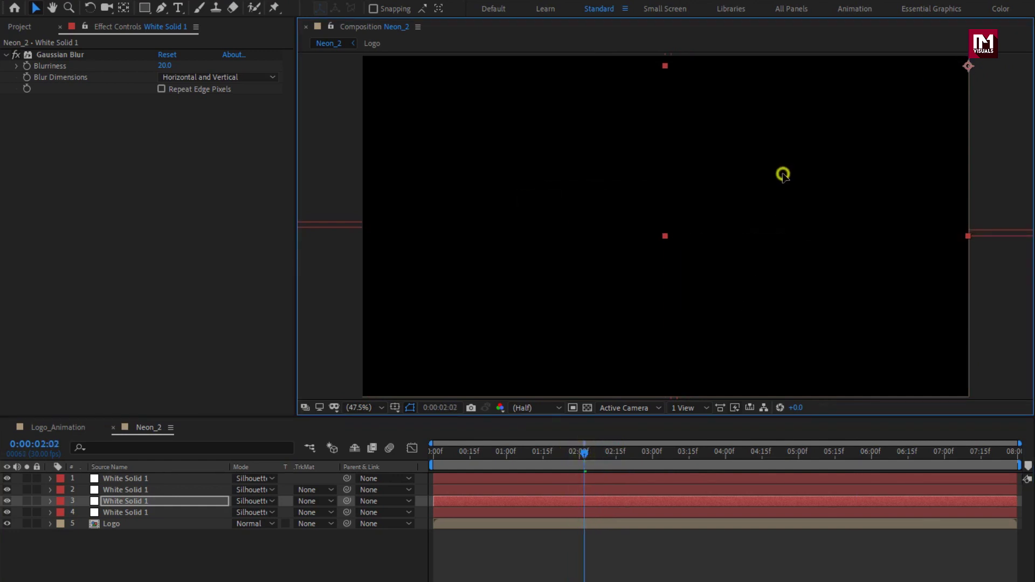
{"action": "mouse_move", "coordinate": [558, 454]}
{"action": "left_mouse_down"}
{"action": "mouse_move", "coordinate": [454, 457]}
{"action": "mouse_move", "coordinate": [548, 455]}
{"action": "left_mouse_up"}
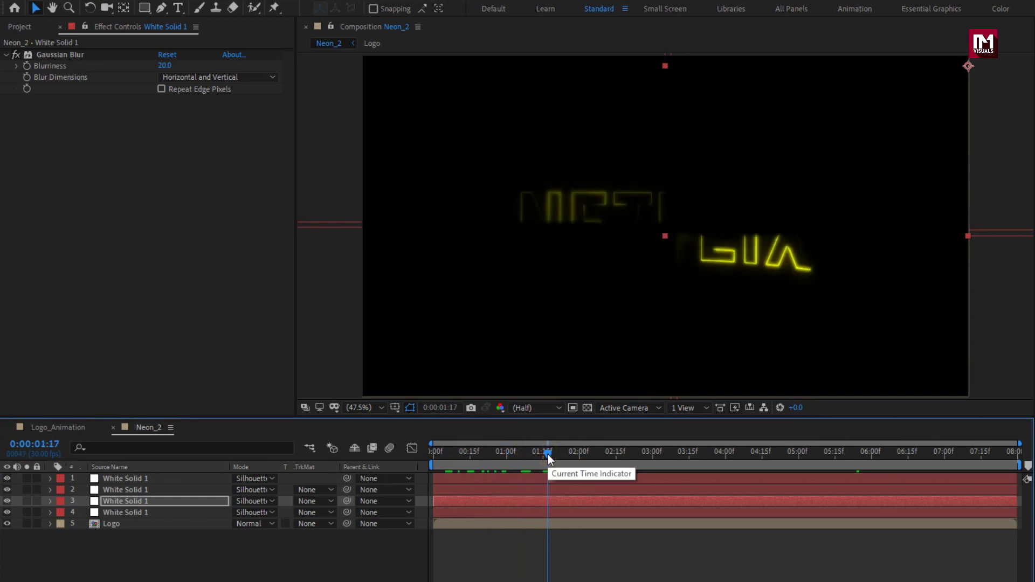
Add the Neon_2 composition above Neon_1 in Logo_Animation and scrub from about one second to 0:00:05:24 to check the combined flicker
{"action": "left_click", "coordinate": [61, 422]}
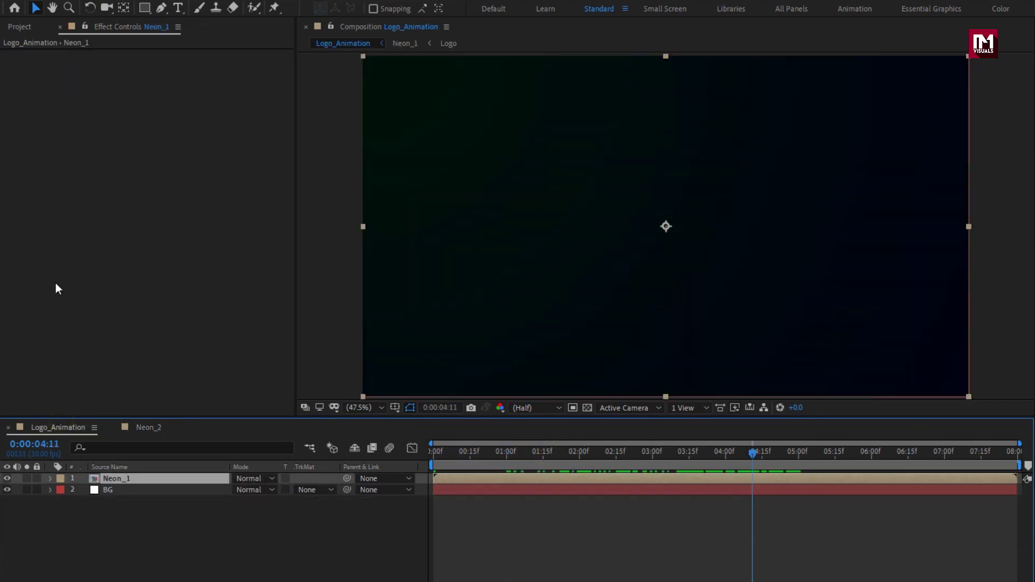
{"action": "left_click", "coordinate": [20, 27]}
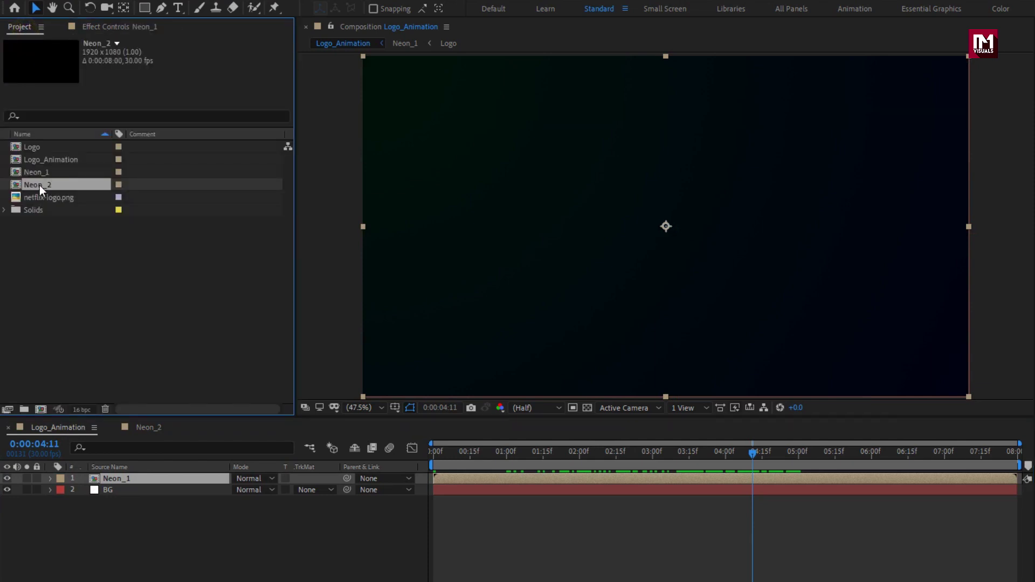
{"action": "left_click_drag", "start_coordinate": [40, 186], "coordinate": [138, 477]}
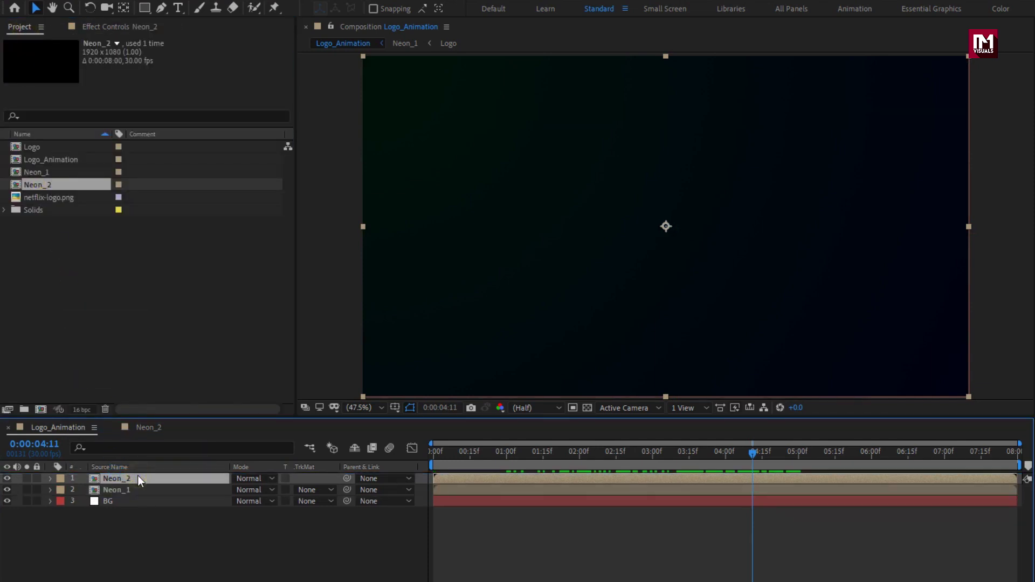
{"action": "left_click", "coordinate": [509, 457]}
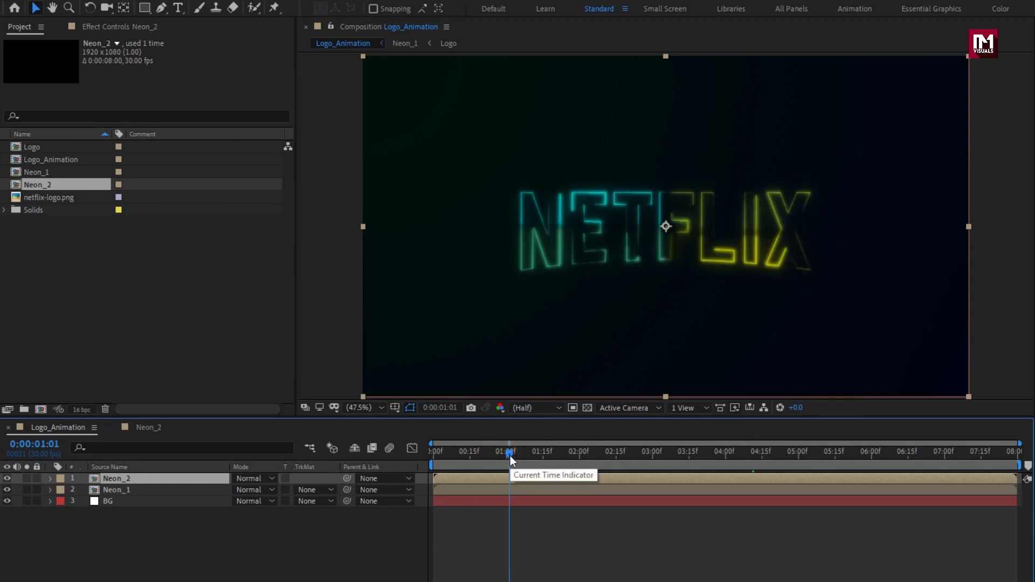
{"action": "left_click_drag", "start_coordinate": [510, 455], "coordinate": [855, 463]}
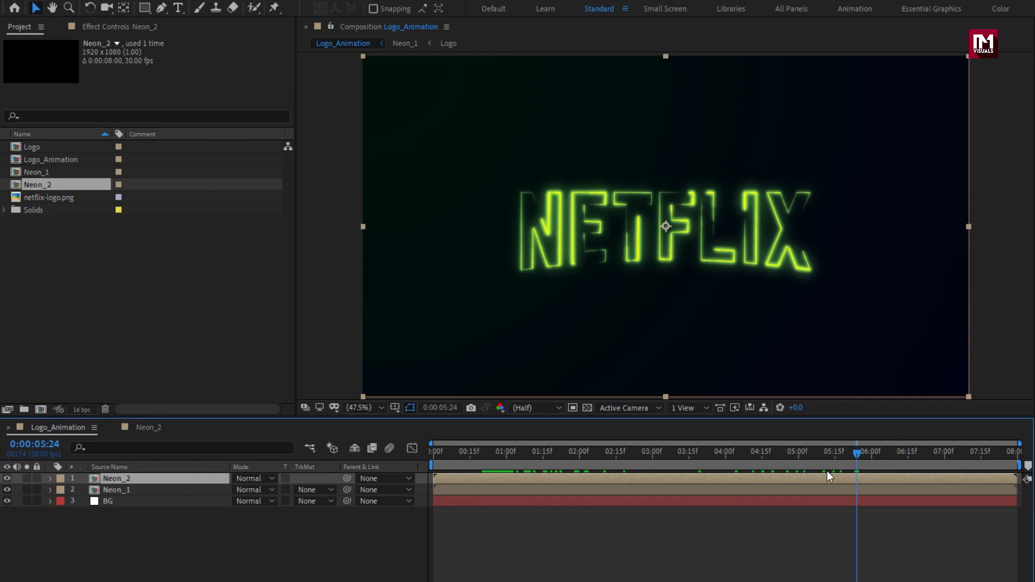
Delete the last Opacity keyframes at 0:00:05:01 on the four solids in Neon_2 and check Logo_Animation up to six seconds
{"action": "double_click", "coordinate": [118, 479]}
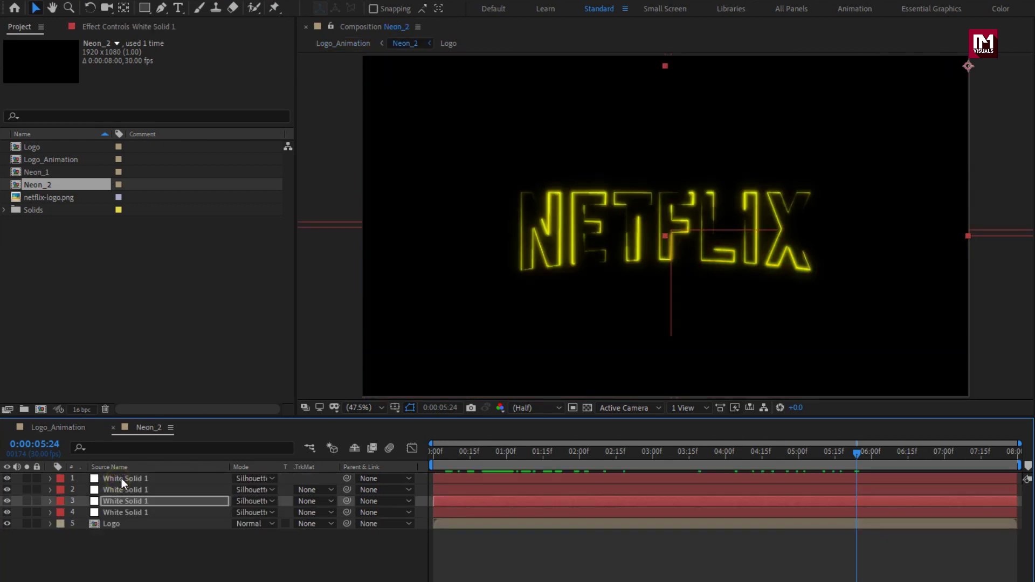
{"action": "left_click", "coordinate": [135, 512]}
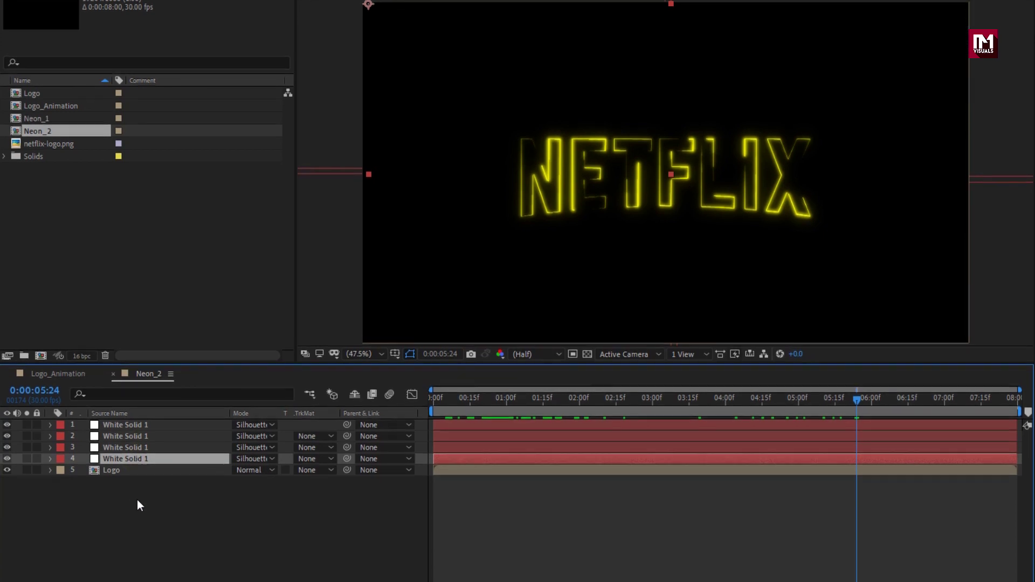
{"action": "left_click", "coordinate": [139, 556]}
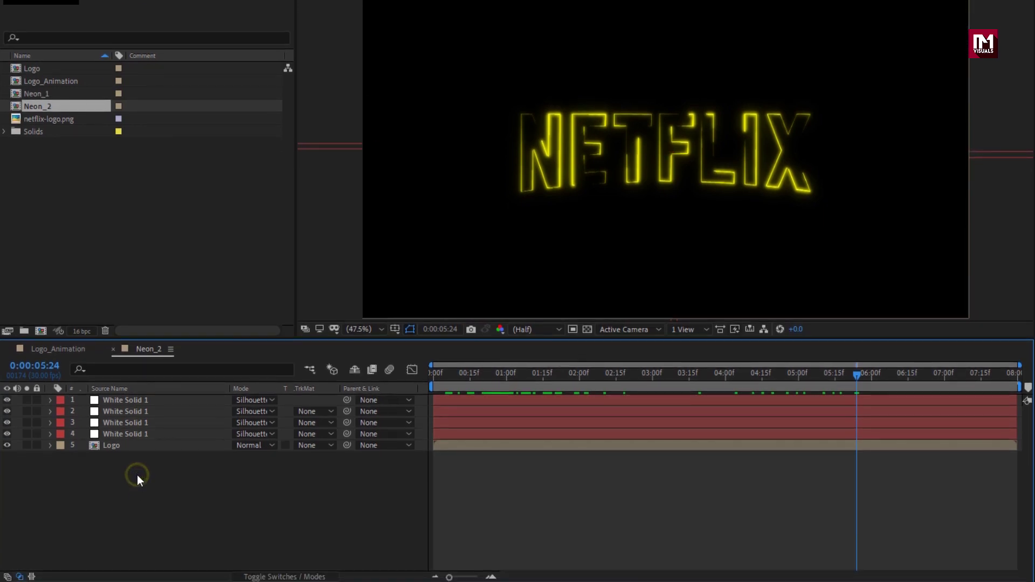
{"action": "key", "text": "u"}
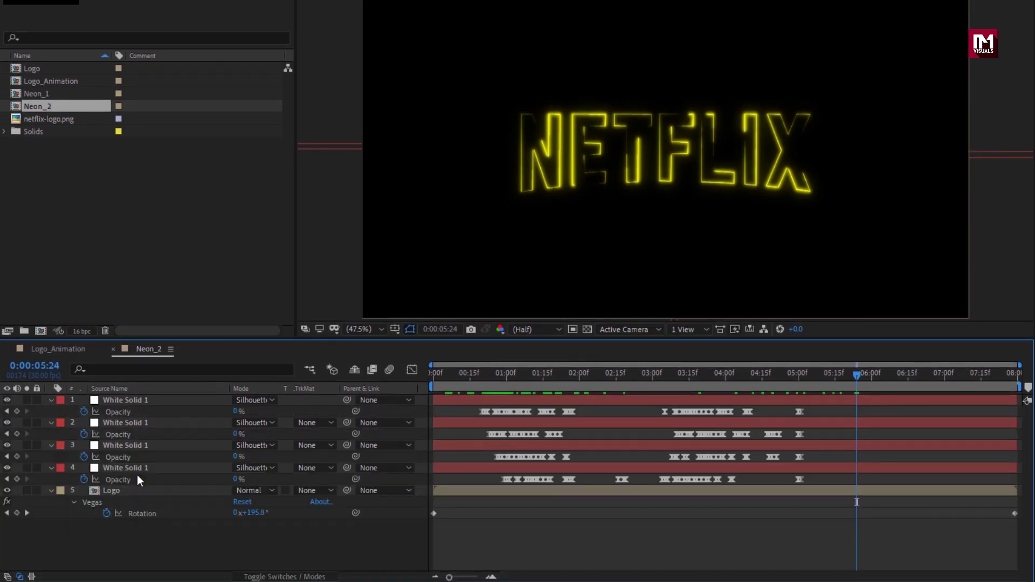
{"action": "left_click", "coordinate": [797, 375]}
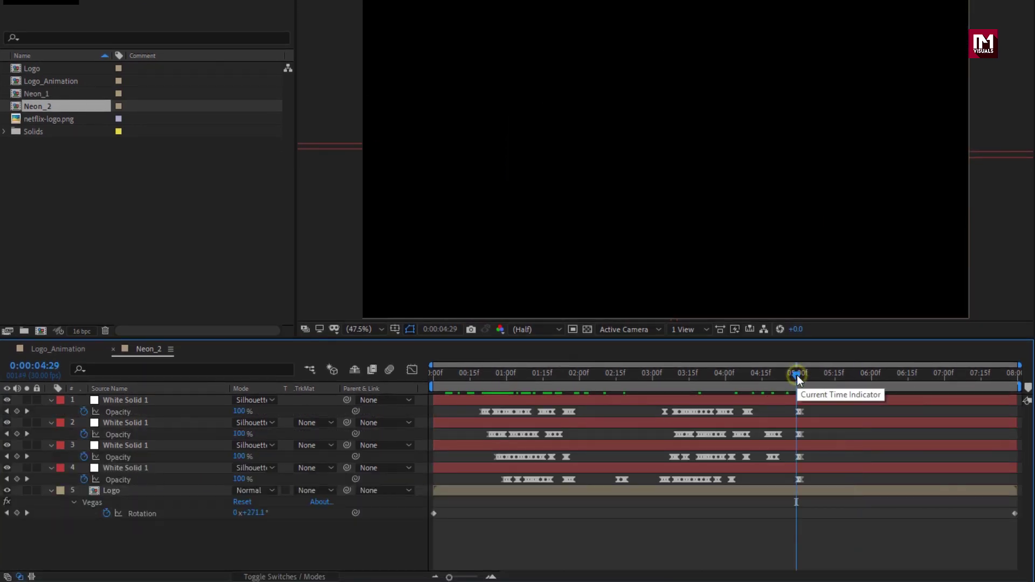
{"action": "left_click_drag", "start_coordinate": [797, 376], "coordinate": [801, 376]}
{"action": "left_click", "coordinate": [493, 577]}
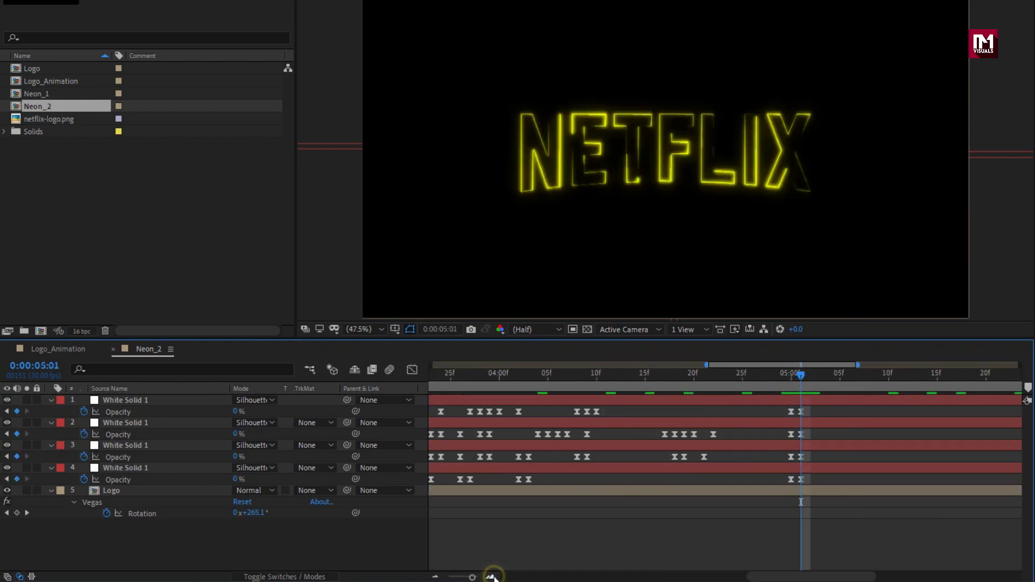
{"action": "left_click_drag", "start_coordinate": [814, 409], "coordinate": [794, 484]}
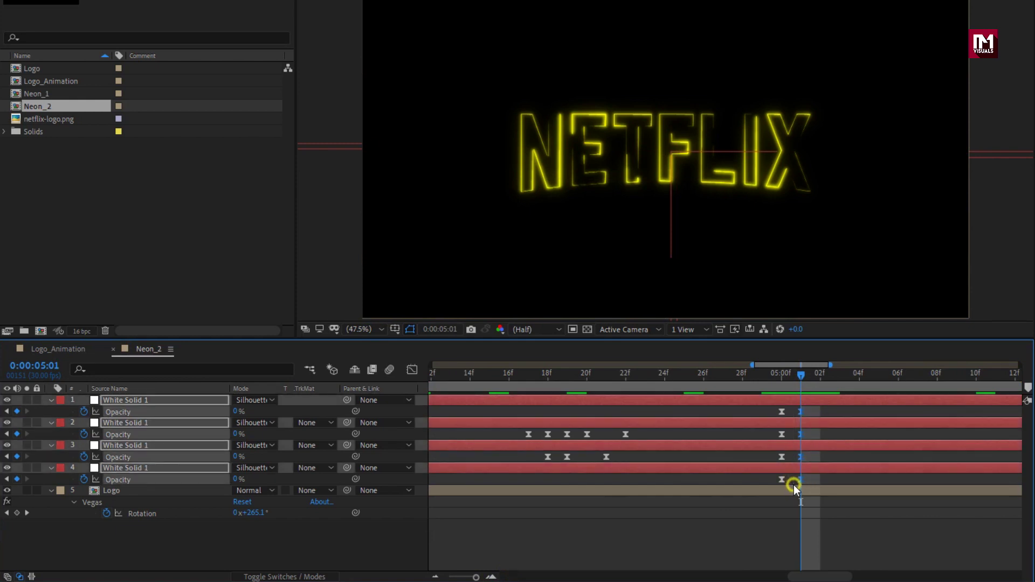
{"action": "key", "text": "Delete"}
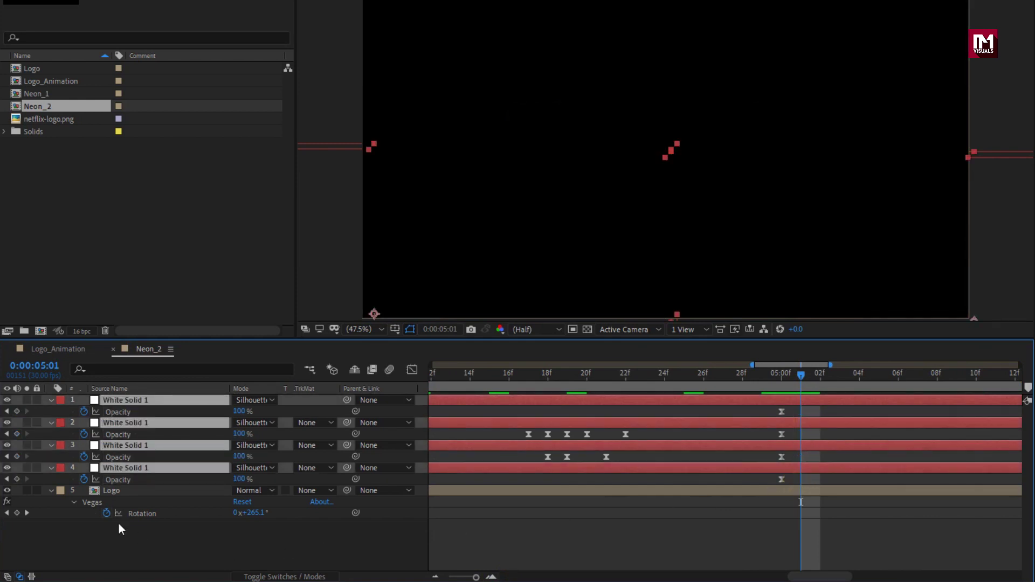
{"action": "left_click", "coordinate": [47, 348]}
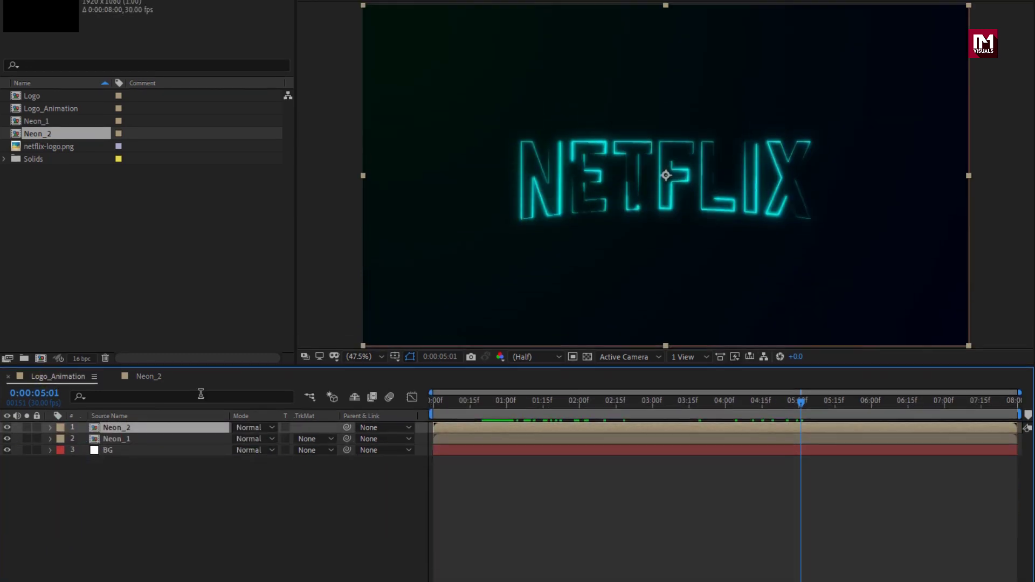
{"action": "left_click_drag", "start_coordinate": [798, 454], "coordinate": [870, 452]}
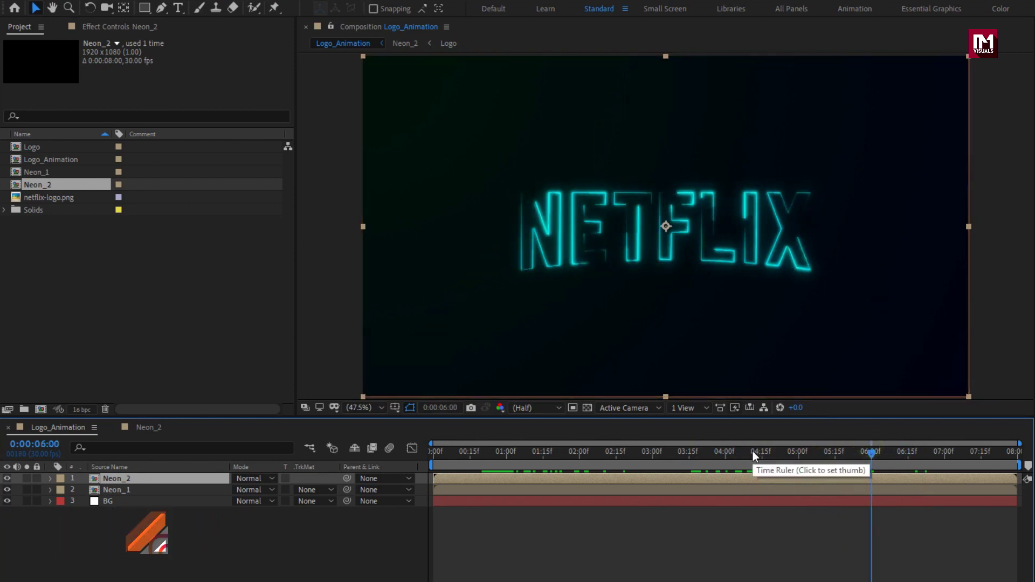
Create a white 1920 x 1080 px solid named Noise at the top of the Logo_Animation composition
{"action": "right_click", "coordinate": [138, 562]}
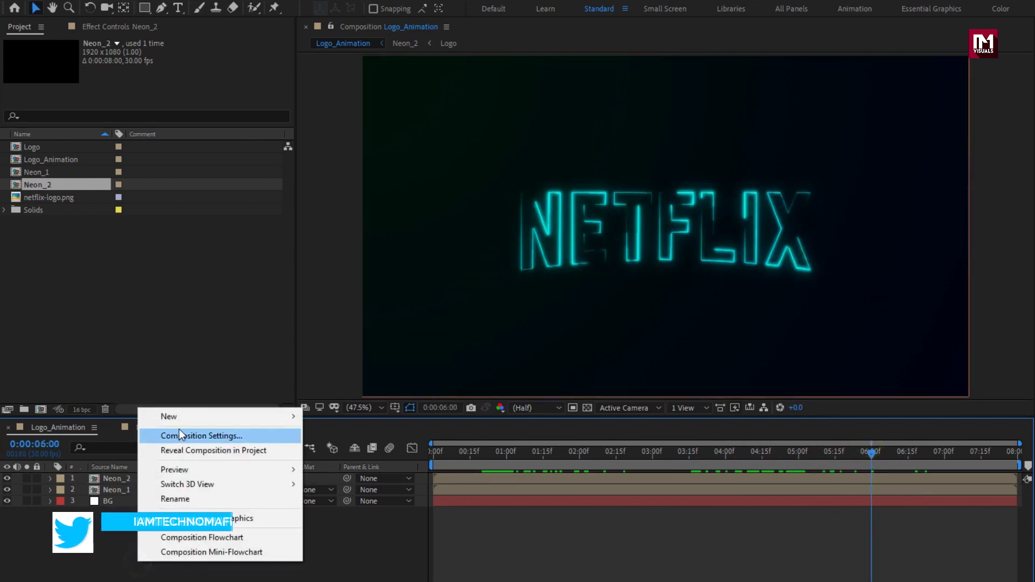
{"action": "mouse_move", "coordinate": [223, 419]}
{"action": "left_click", "coordinate": [353, 456]}
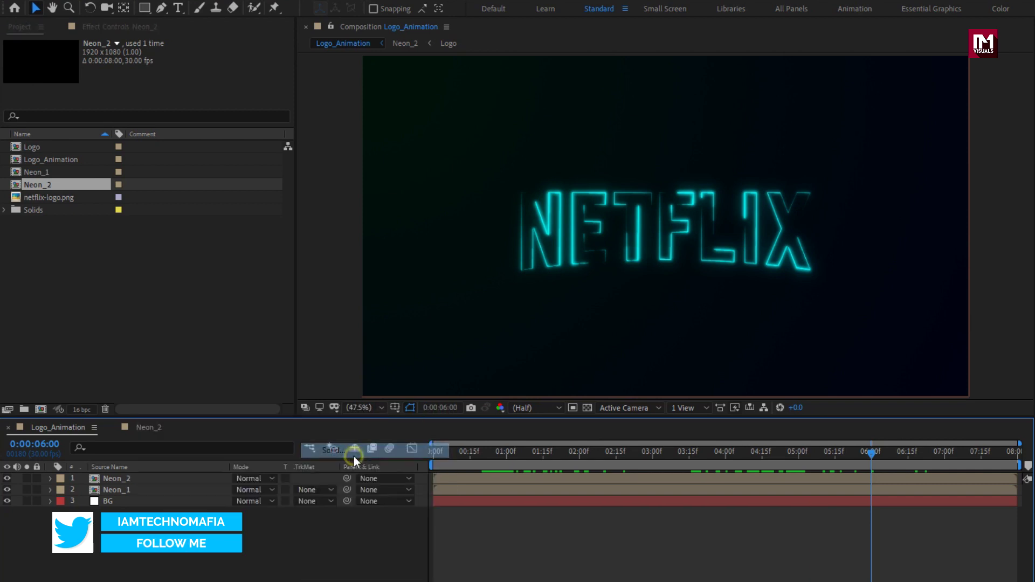
{"action": "type", "text": "Noise"}
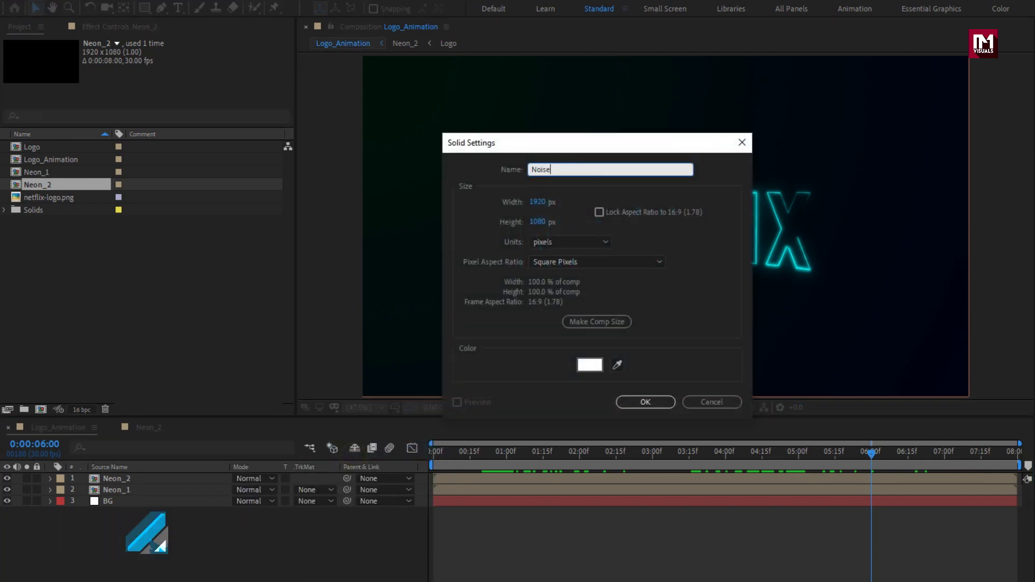
{"action": "left_click", "coordinate": [627, 403]}
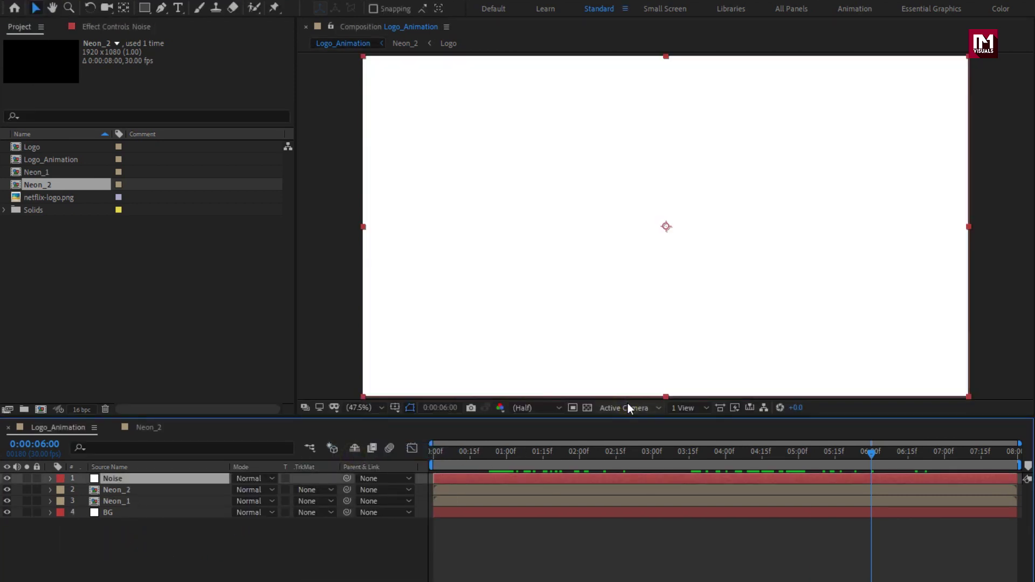
Apply the Noise effect to the Noise solid and set the Amount of Noise to 2%
{"action": "double_click", "coordinate": [896, 46]}
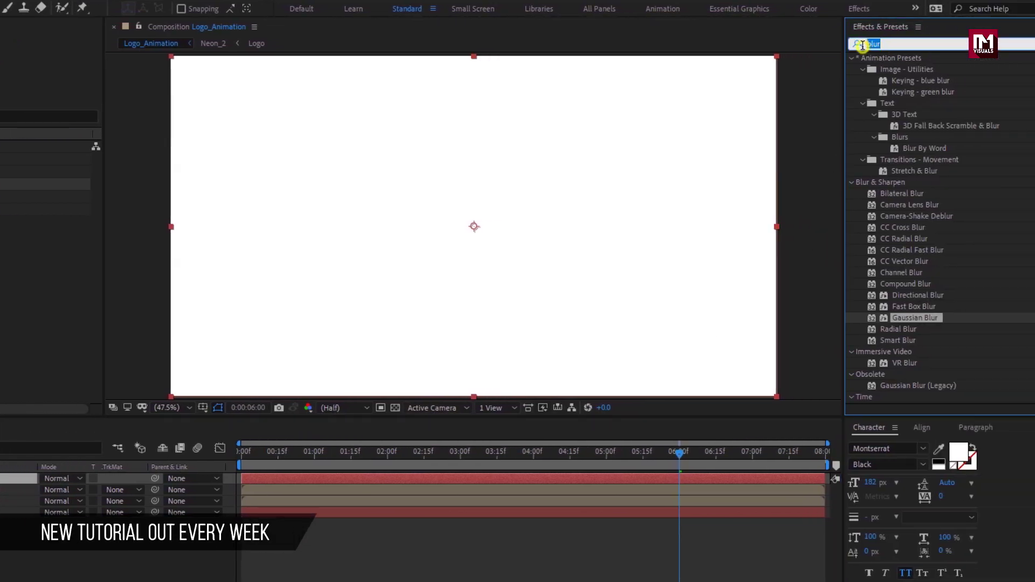
{"action": "type", "text": "noise"}
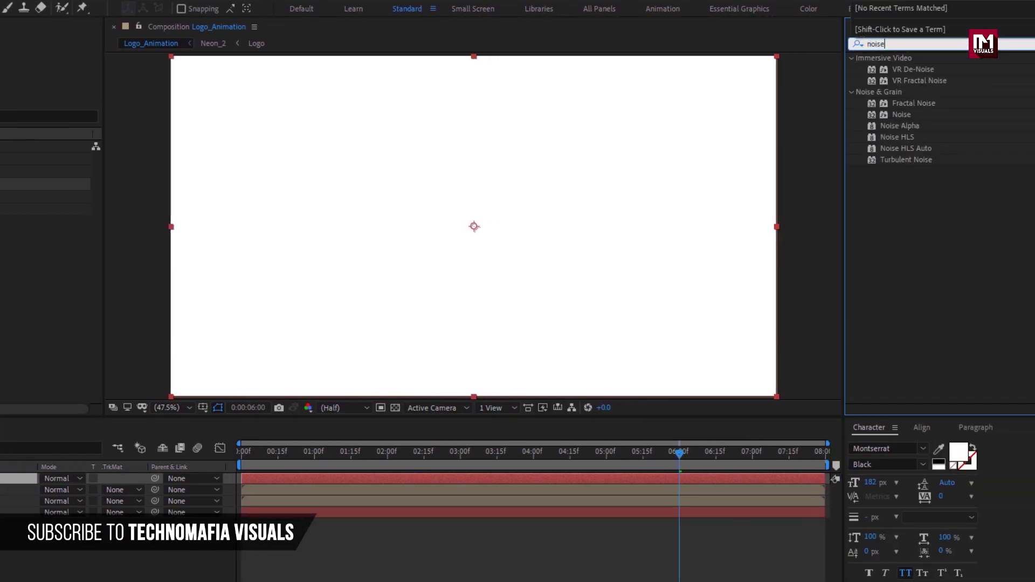
{"action": "left_click", "coordinate": [903, 115]}
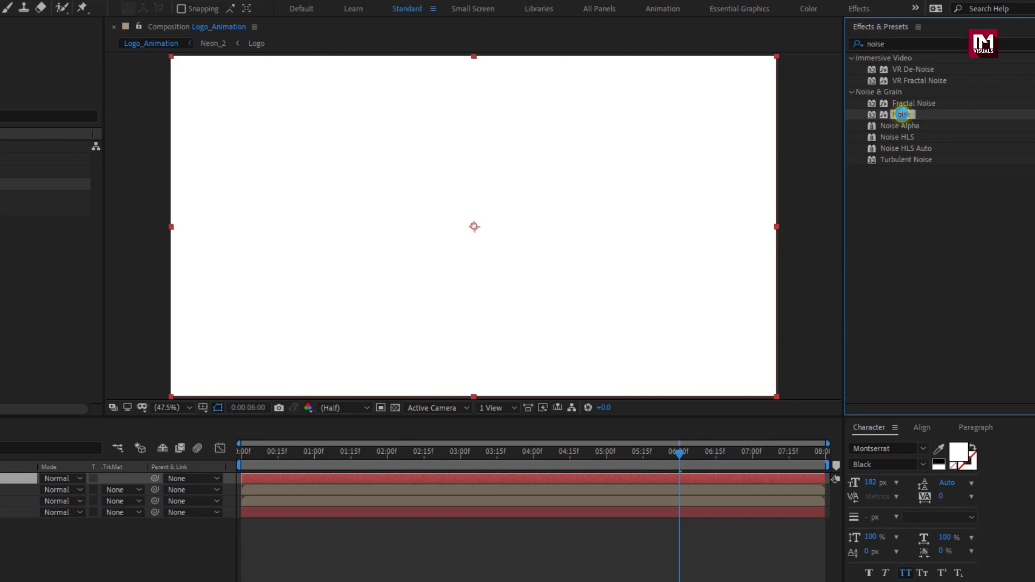
{"action": "double_click", "coordinate": [902, 115]}
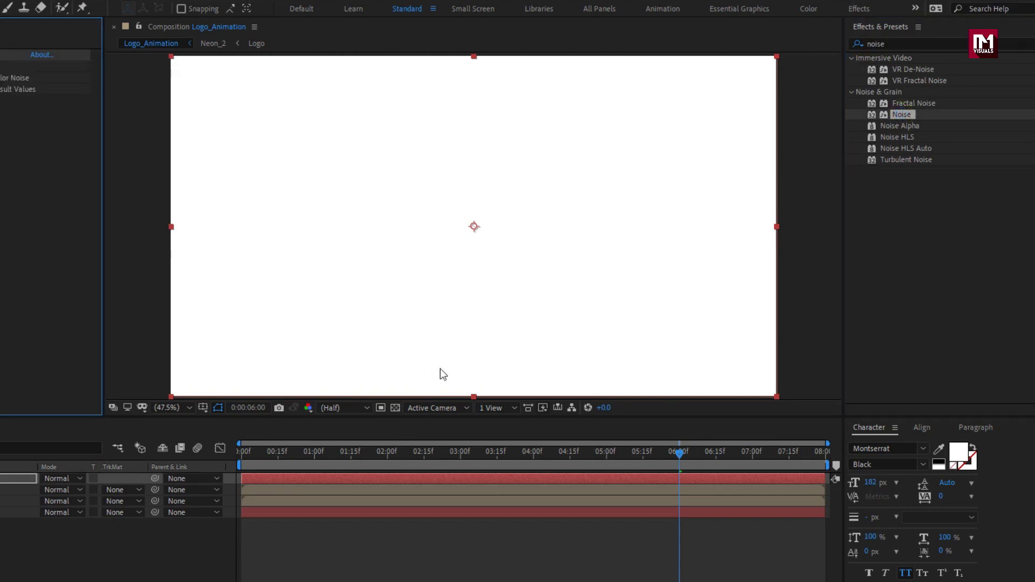
{"action": "left_click", "coordinate": [163, 65]}
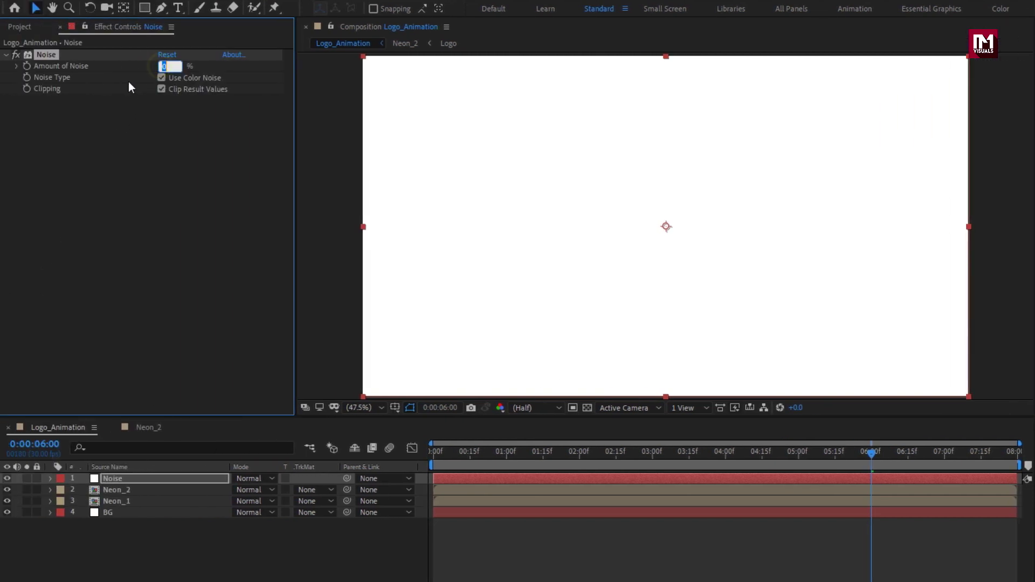
{"action": "type", "text": "2"}
{"action": "key", "text": "Return"}
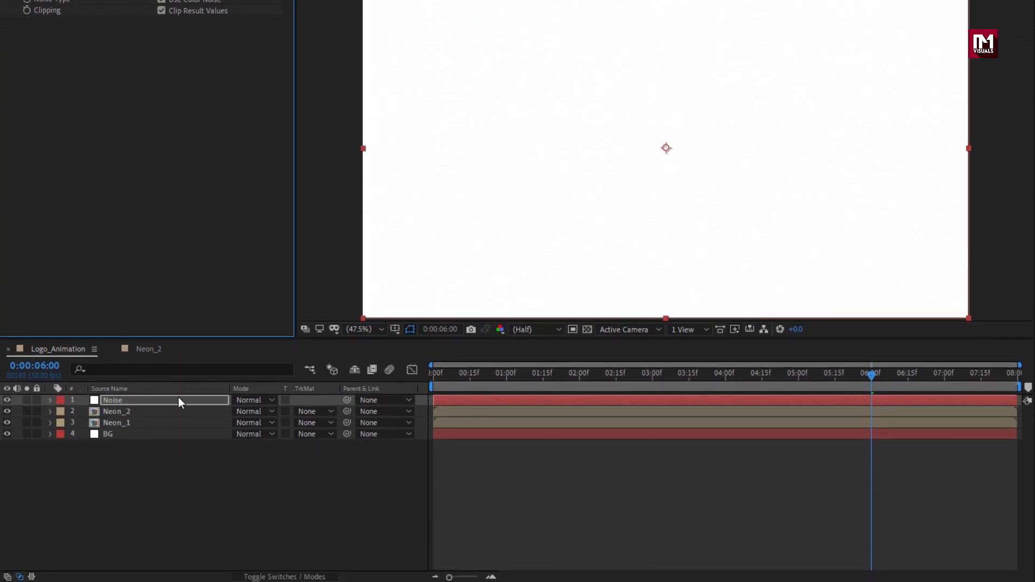
Turn the Noise layer into an adjustment layer and make Neon_1 and Neon_2 3D layers
{"action": "left_click", "coordinate": [179, 467]}
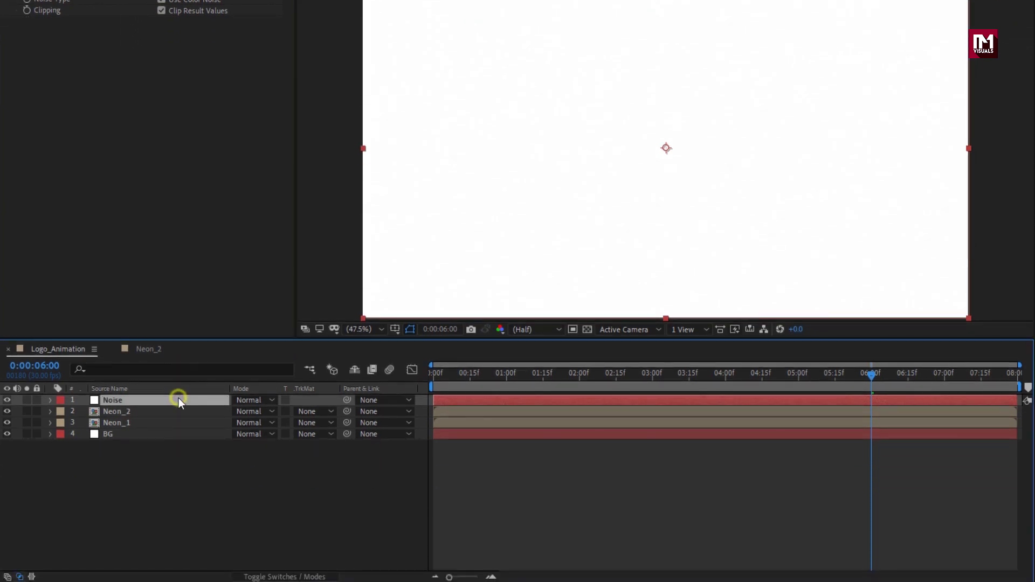
{"action": "left_click", "coordinate": [251, 577]}
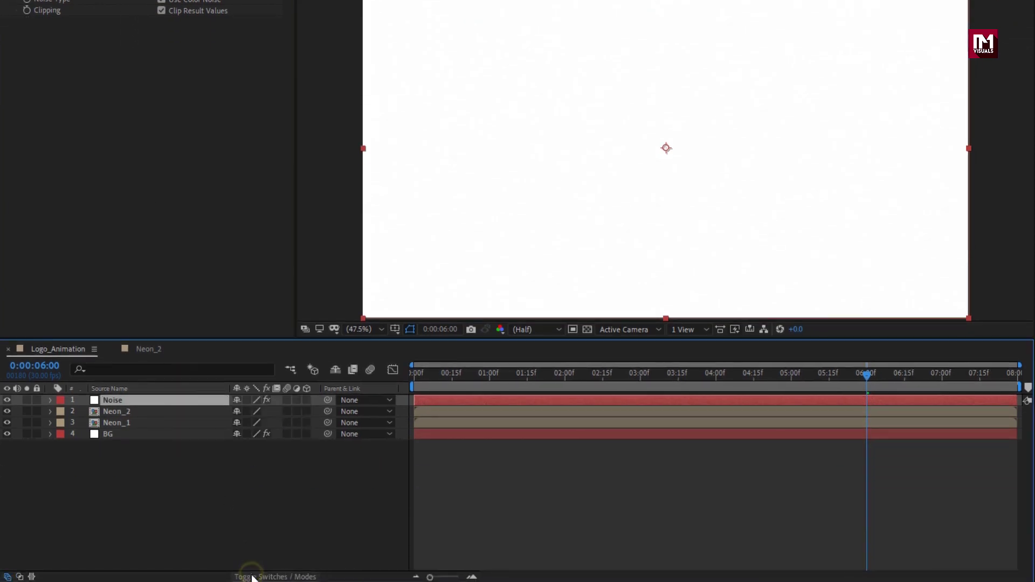
{"action": "left_click", "coordinate": [296, 399]}
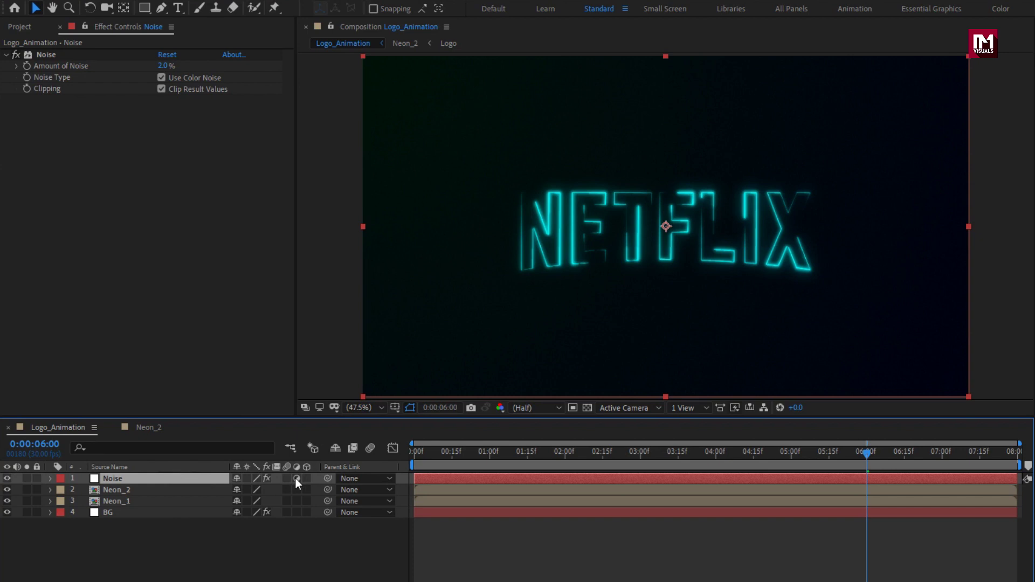
{"action": "left_click", "coordinate": [124, 502]}
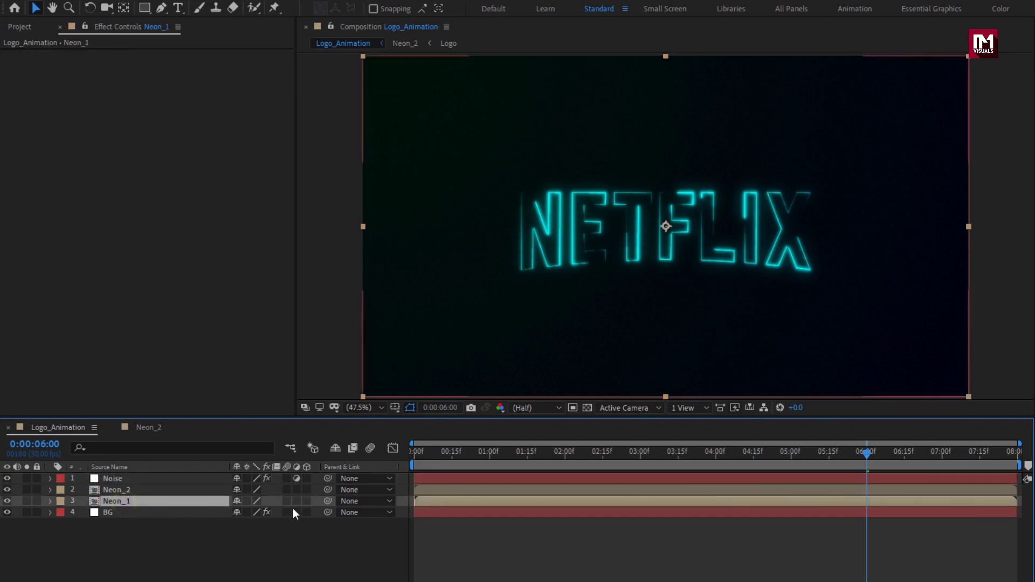
{"action": "left_click", "coordinate": [306, 489]}
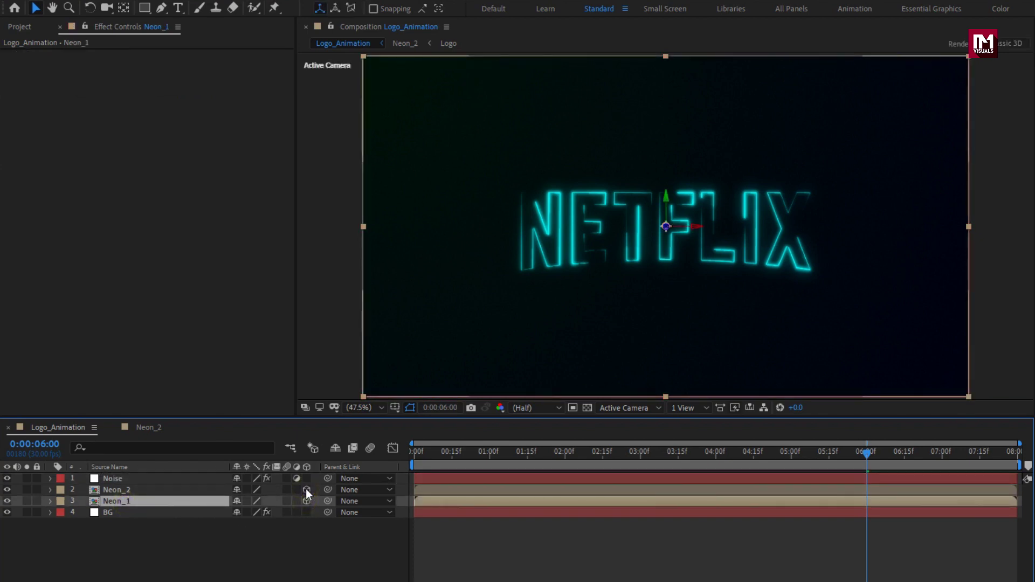
Add a two-node 50 mm camera to Logo_Animation and place it at the top of the layer stack
{"action": "right_click", "coordinate": [174, 560]}
{"action": "mouse_move", "coordinate": [323, 415]}
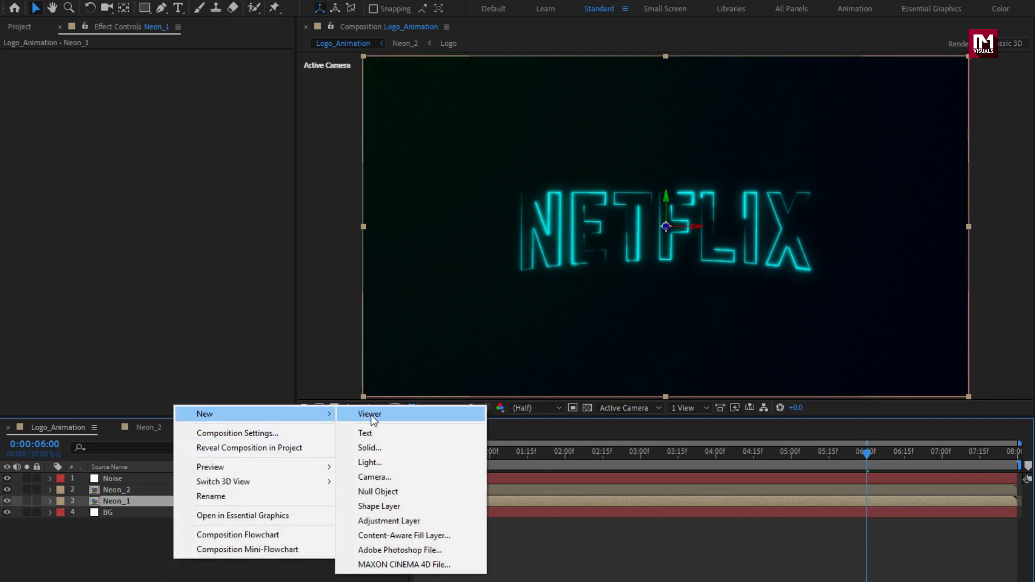
{"action": "left_click", "coordinate": [379, 474]}
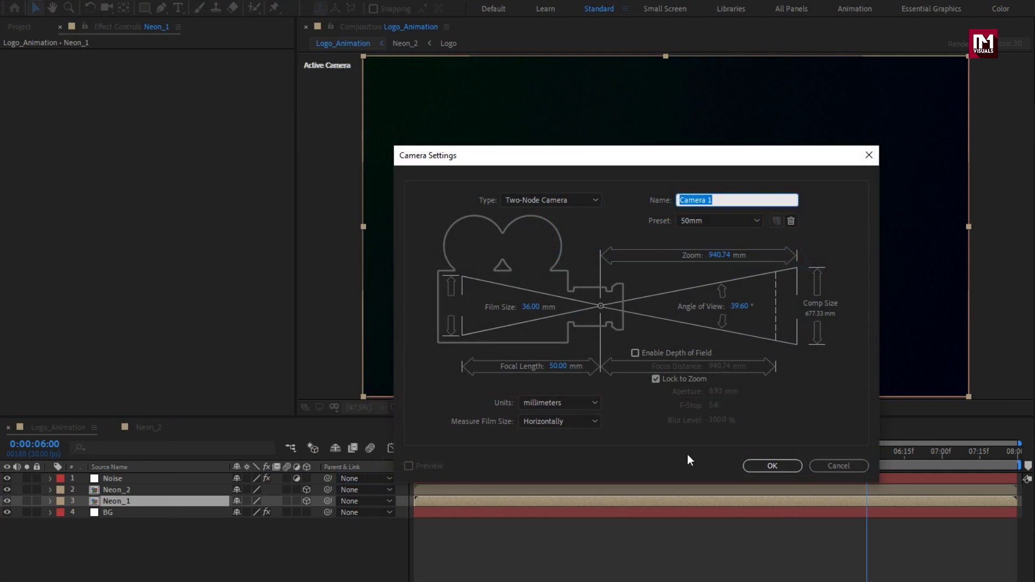
{"action": "left_click", "coordinate": [756, 462]}
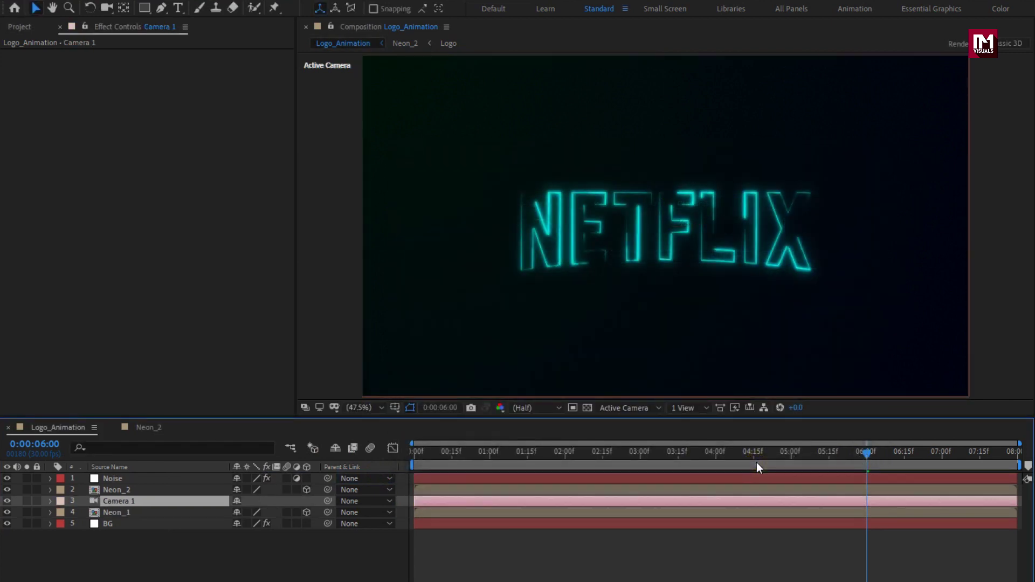
{"action": "left_click_drag", "start_coordinate": [108, 500], "coordinate": [116, 479]}
Create a null object as a 3D layer and parent Camera 1 to it
{"action": "right_click", "coordinate": [142, 564]}
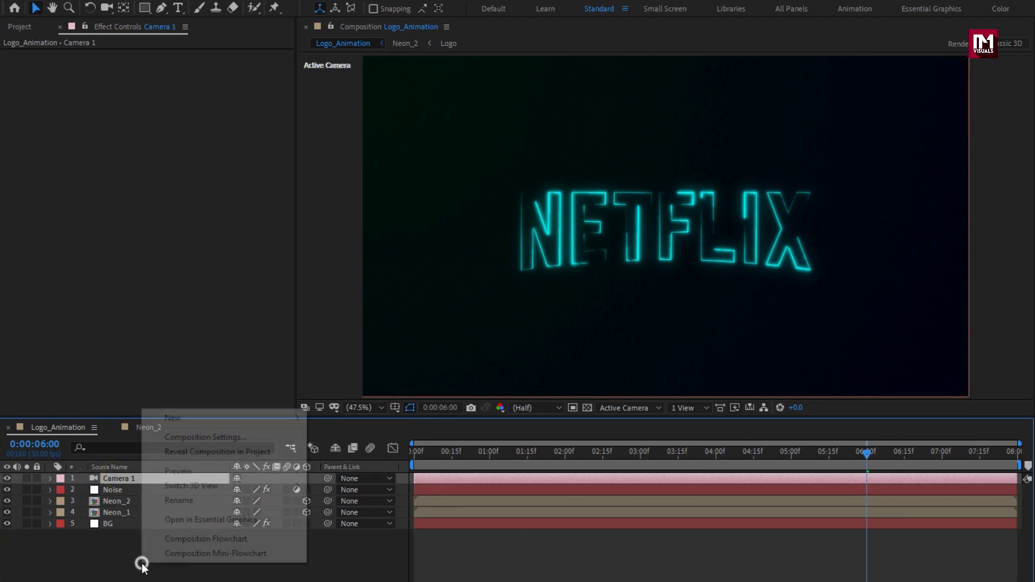
{"action": "mouse_move", "coordinate": [176, 417]}
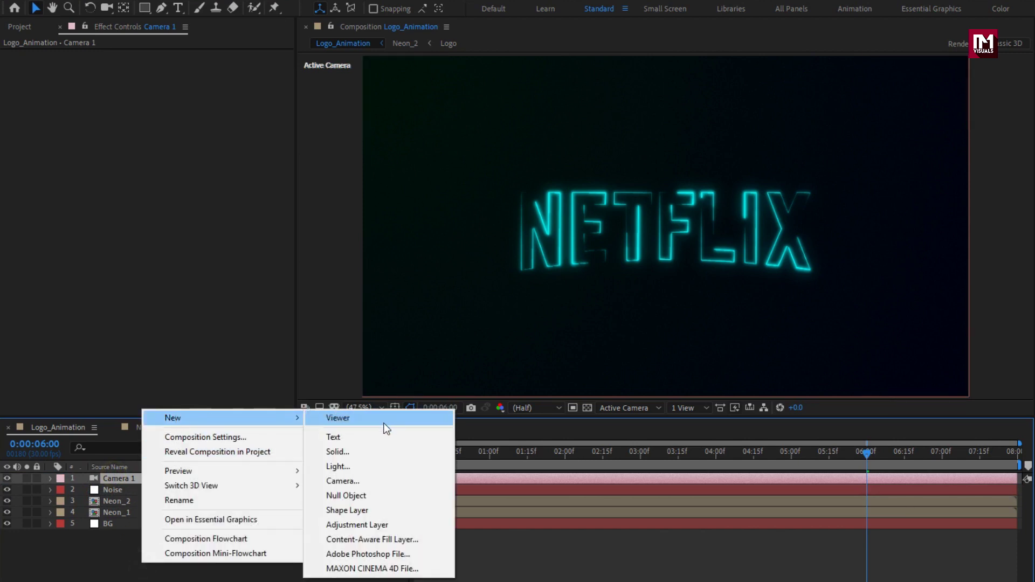
{"action": "left_click", "coordinate": [374, 493]}
{"action": "left_click", "coordinate": [306, 478]}
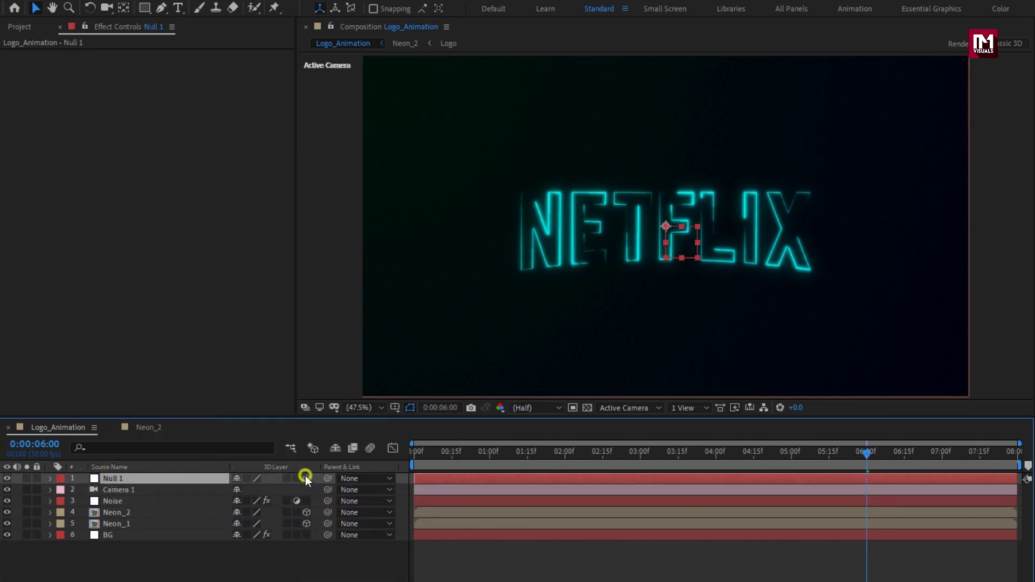
{"action": "left_click", "coordinate": [131, 492]}
{"action": "left_click", "coordinate": [348, 489]}
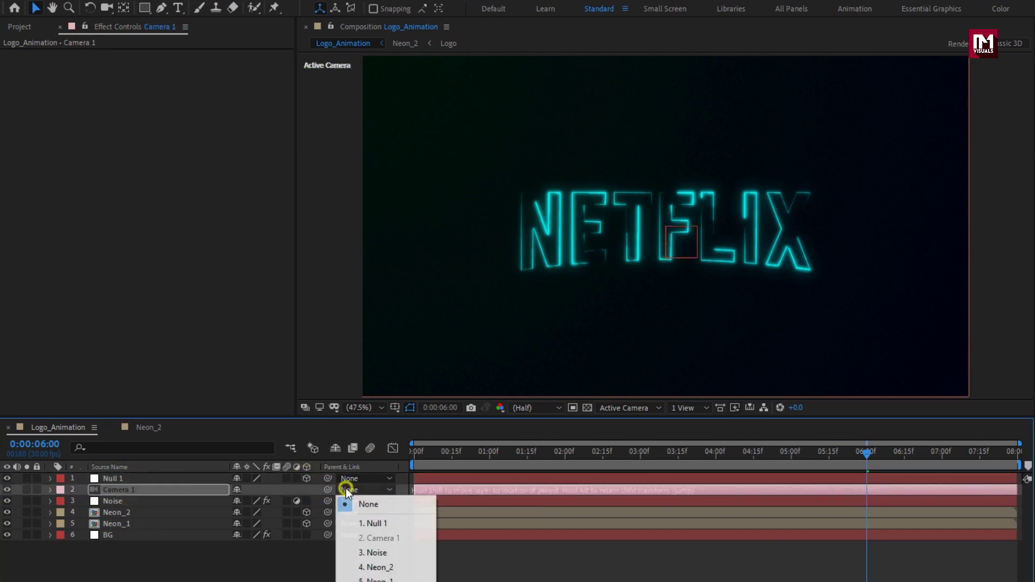
{"action": "left_click", "coordinate": [361, 523]}
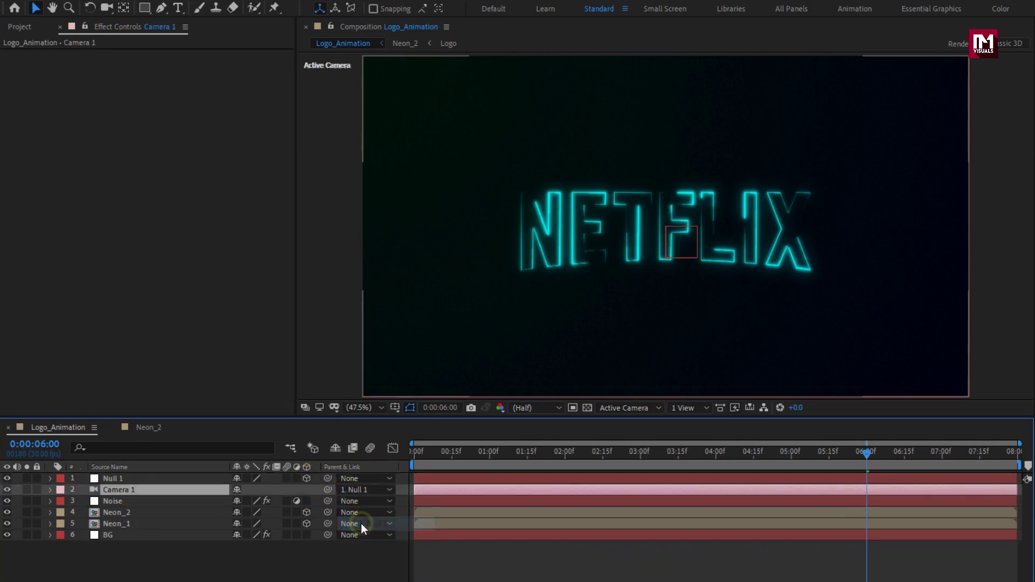
Keyframe the Position of Null 1 at 0:00:00:00 with a Z value of 1000
{"action": "key", "text": "p"}
{"action": "left_click", "coordinate": [153, 479]}
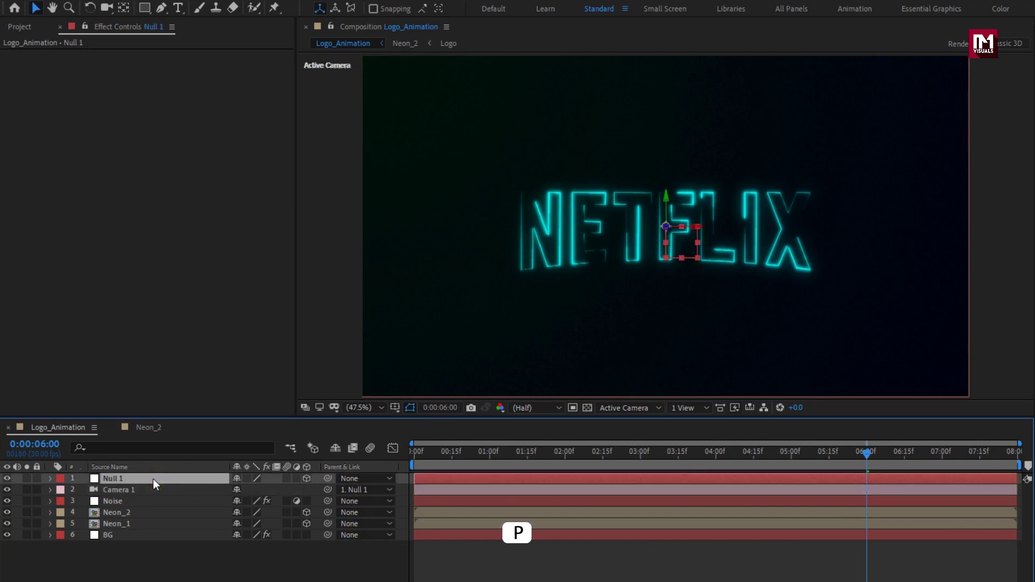
{"action": "key", "text": "p"}
{"action": "left_click", "coordinate": [413, 452]}
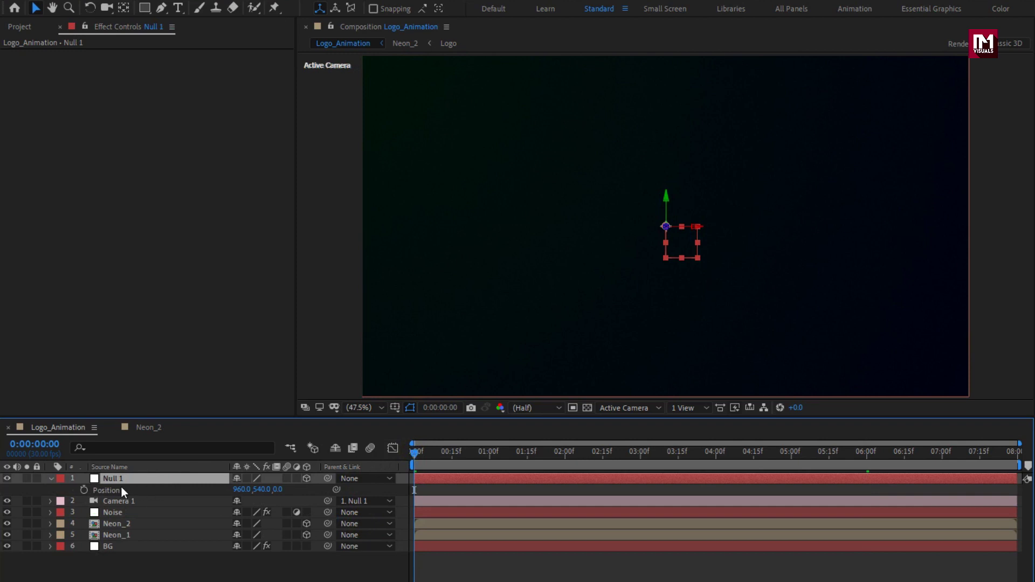
{"action": "left_click", "coordinate": [84, 490]}
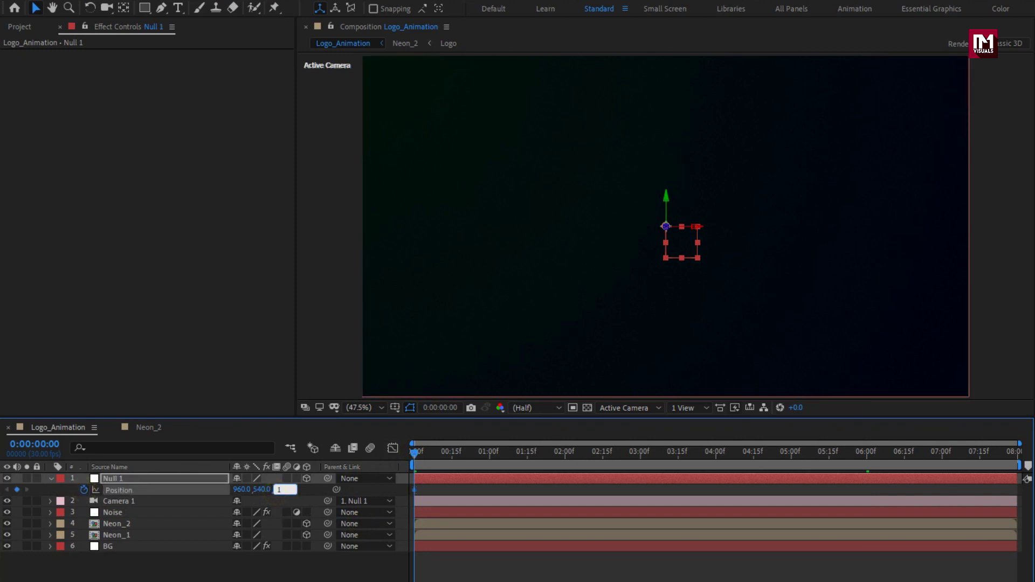
{"action": "key", "text": "Return"}
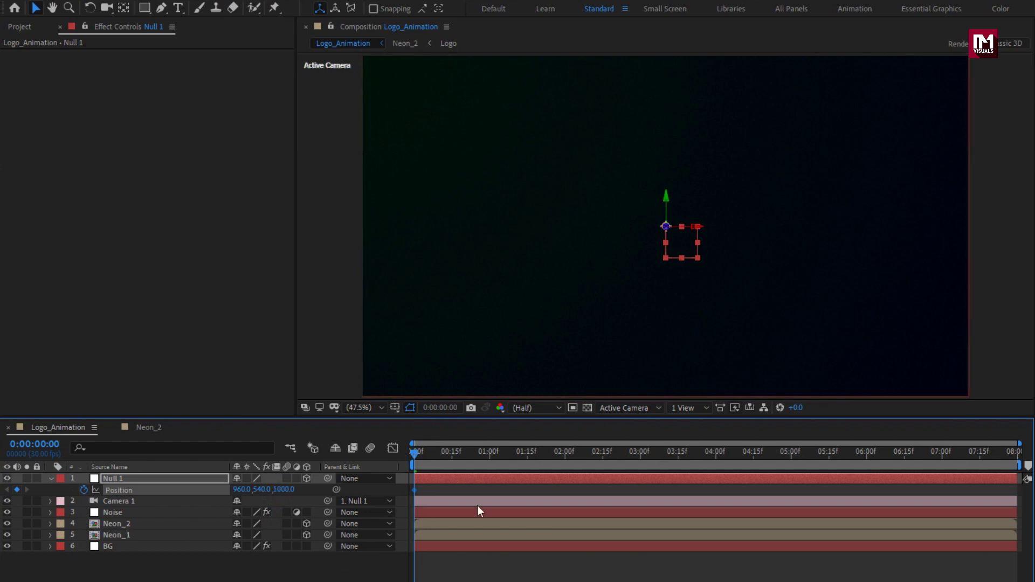
Set the Z position of Null 1 to 0 at 0:00:07:29 and scrub the camera move from the start to about 0:00:05:18
{"action": "left_click", "coordinate": [1015, 457]}
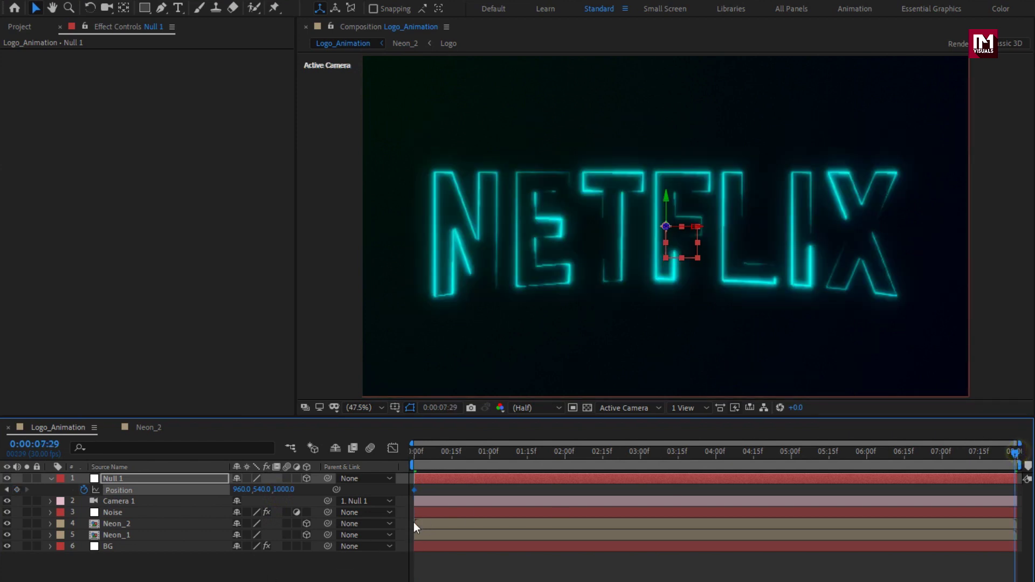
{"action": "left_click", "coordinate": [280, 489]}
{"action": "type", "text": "0"}
{"action": "key", "text": "Return"}
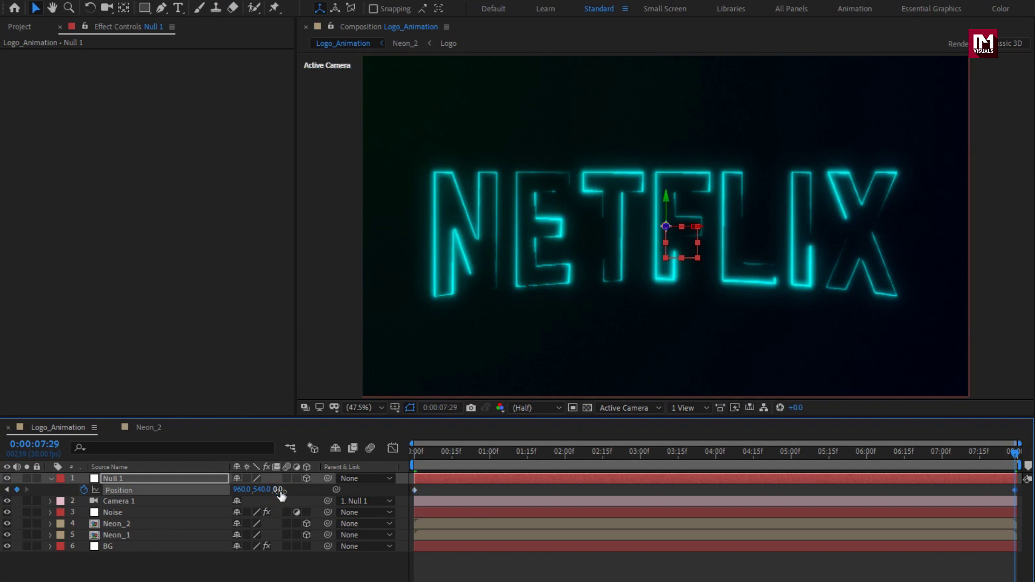
{"action": "left_click", "coordinate": [51, 479]}
{"action": "left_click_drag", "start_coordinate": [413, 452], "coordinate": [838, 454]}
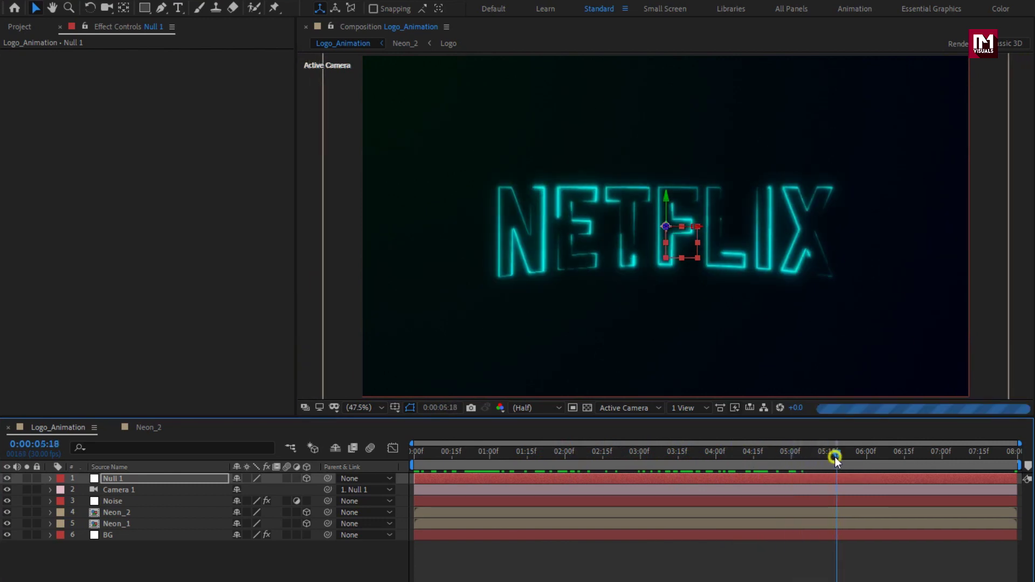
{"action": "right_click", "coordinate": [132, 577]}
{"action": "mouse_move", "coordinate": [188, 429]}
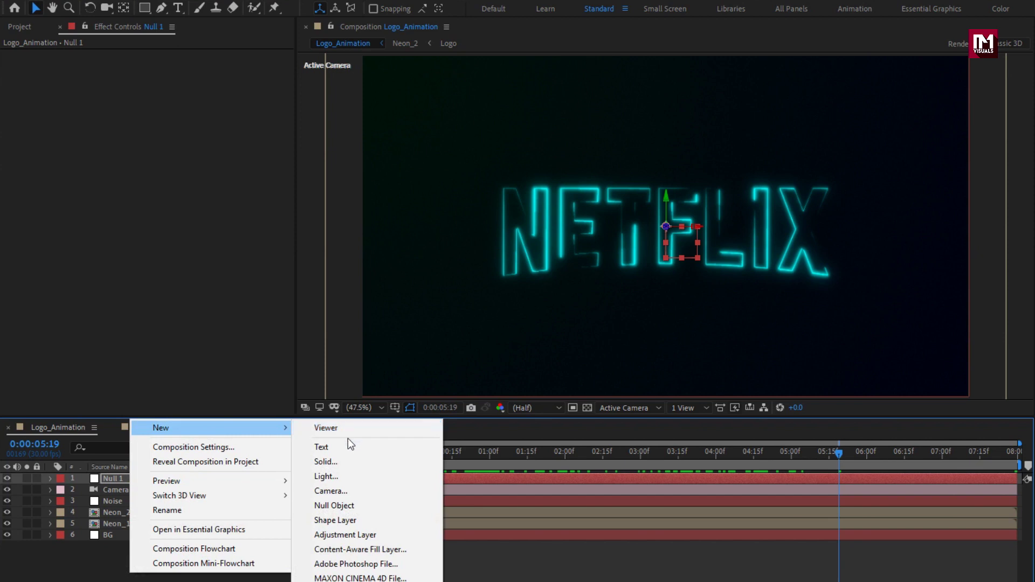
{"action": "left_click", "coordinate": [343, 462]}
{"action": "type", "text": "Fade"}
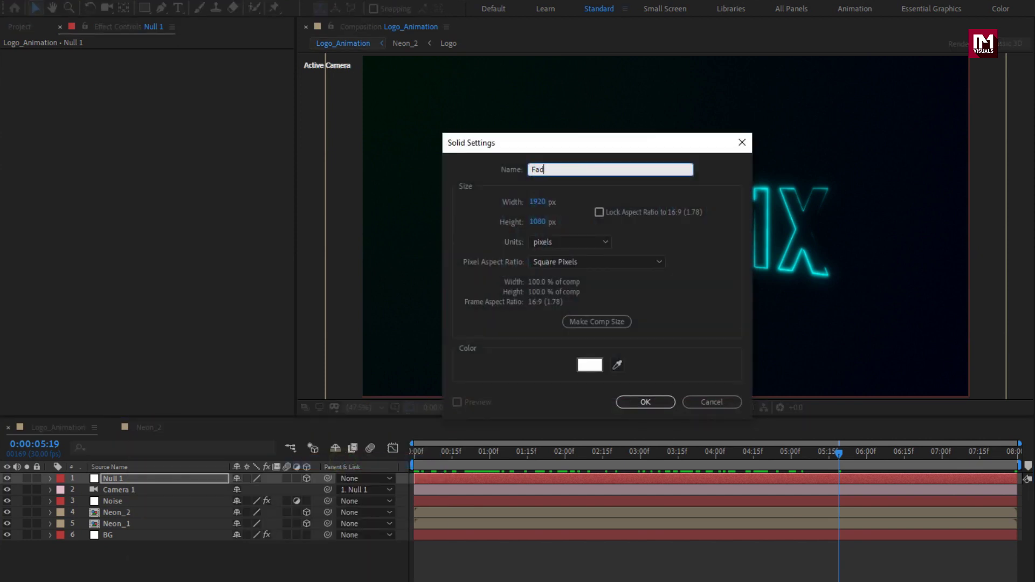
{"action": "left_click", "coordinate": [578, 365]}
{"action": "left_click_drag", "start_coordinate": [300, 312], "coordinate": [360, 331]}
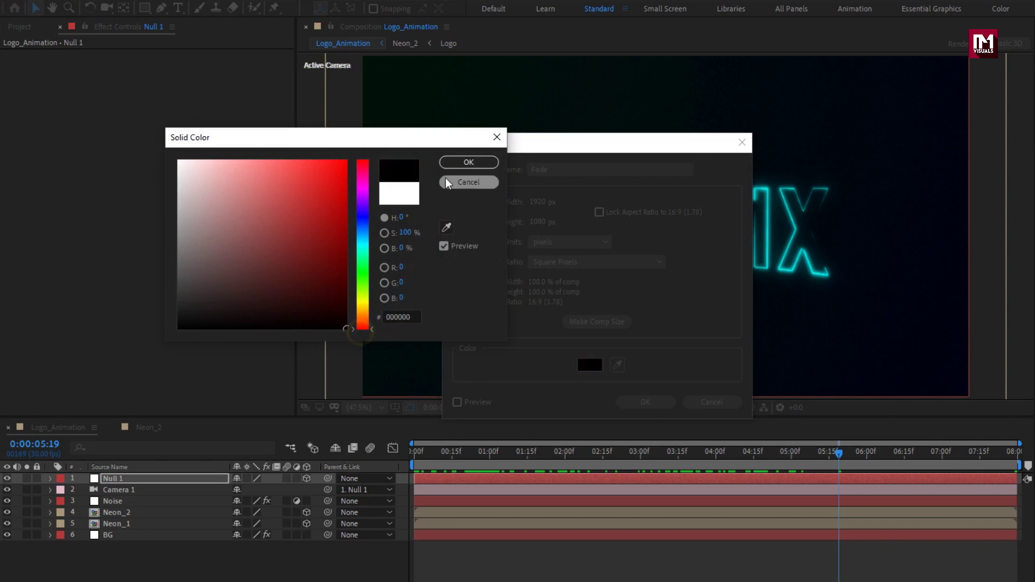
{"action": "left_click", "coordinate": [464, 163]}
{"action": "left_click", "coordinate": [631, 403]}
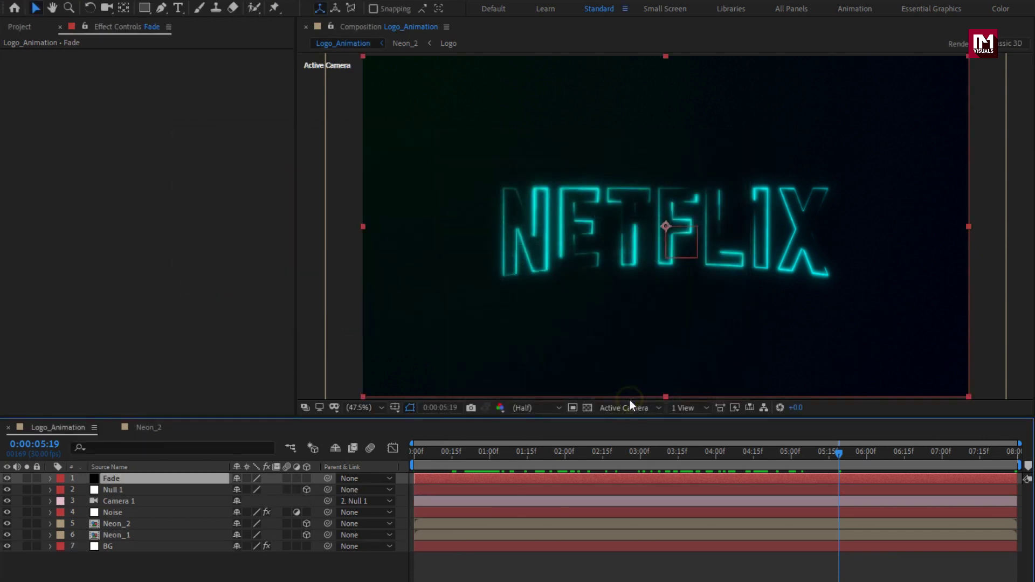
Keyframe the Opacity of the Fade layer at 100% at 0:00:07:29 and 0% at 0:00:07:00
{"action": "key", "text": "t"}
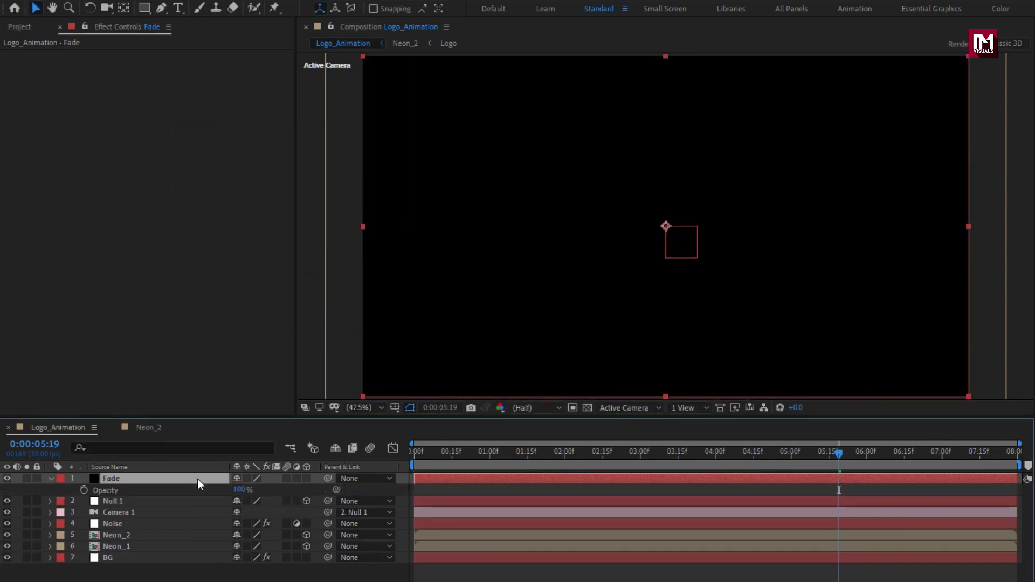
{"action": "left_click", "coordinate": [1015, 455]}
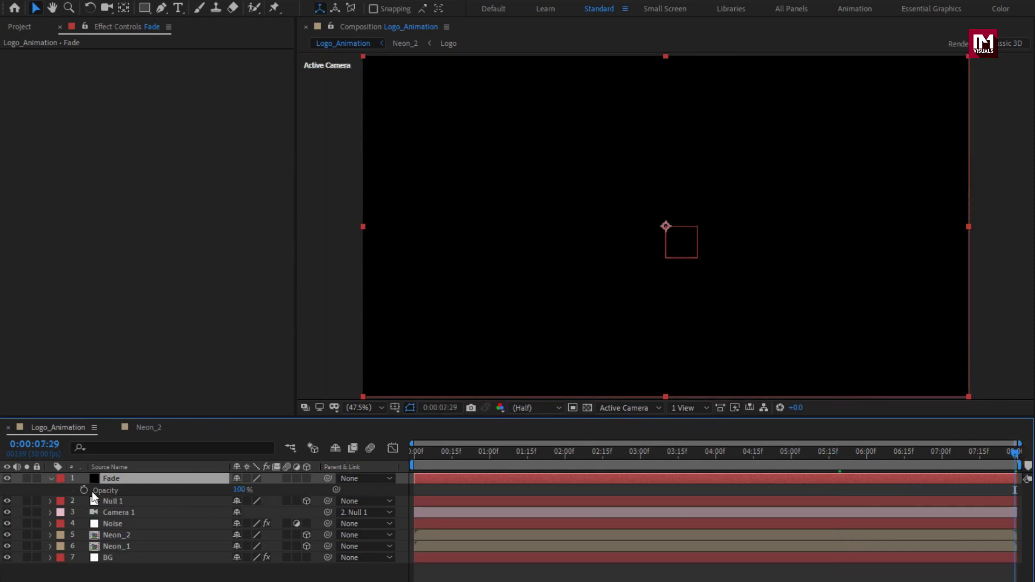
{"action": "left_click", "coordinate": [85, 491]}
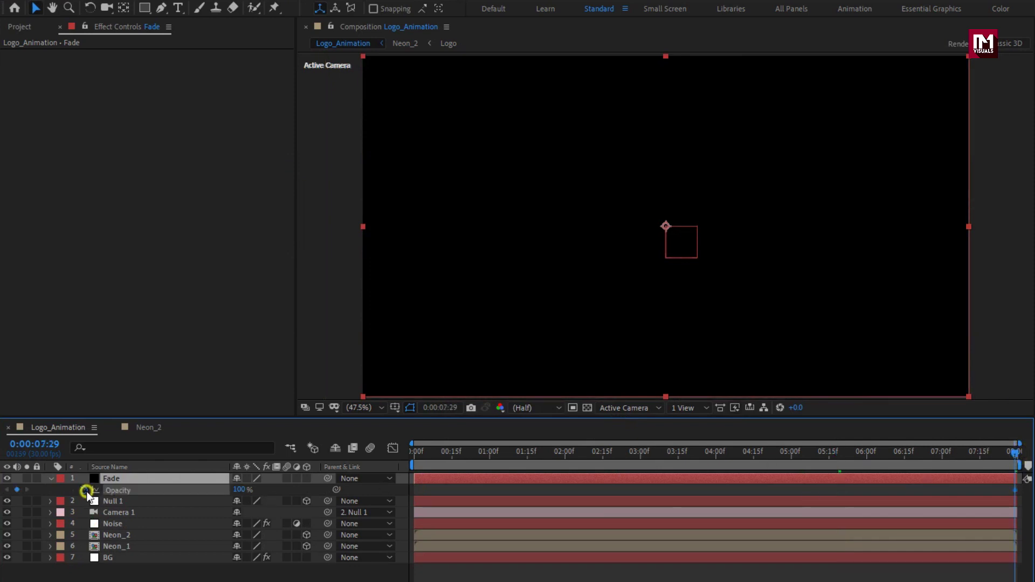
{"action": "left_click", "coordinate": [943, 456]}
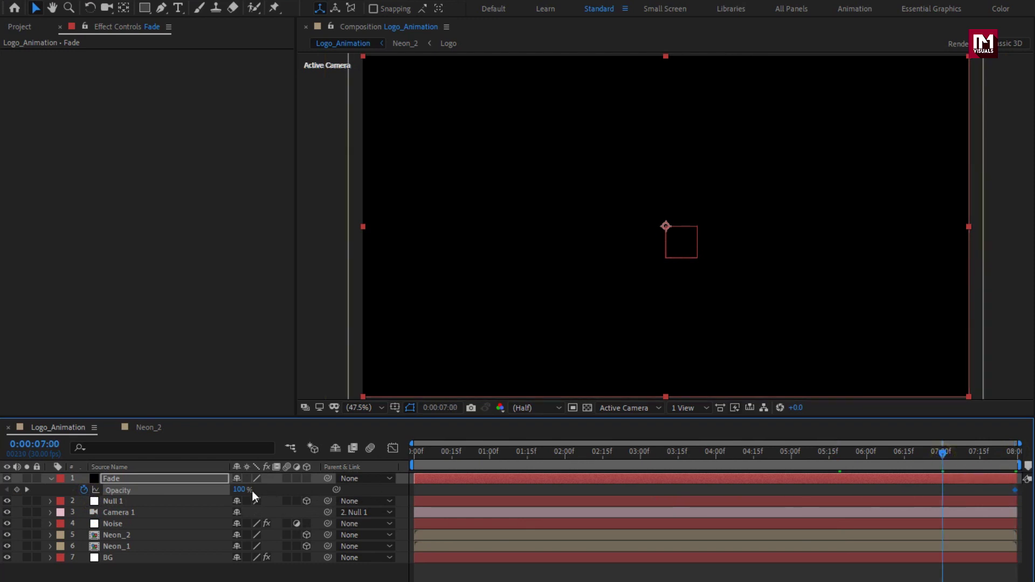
{"action": "left_click", "coordinate": [241, 491]}
{"action": "left_click_drag", "start_coordinate": [241, 491], "coordinate": [104, 501]}
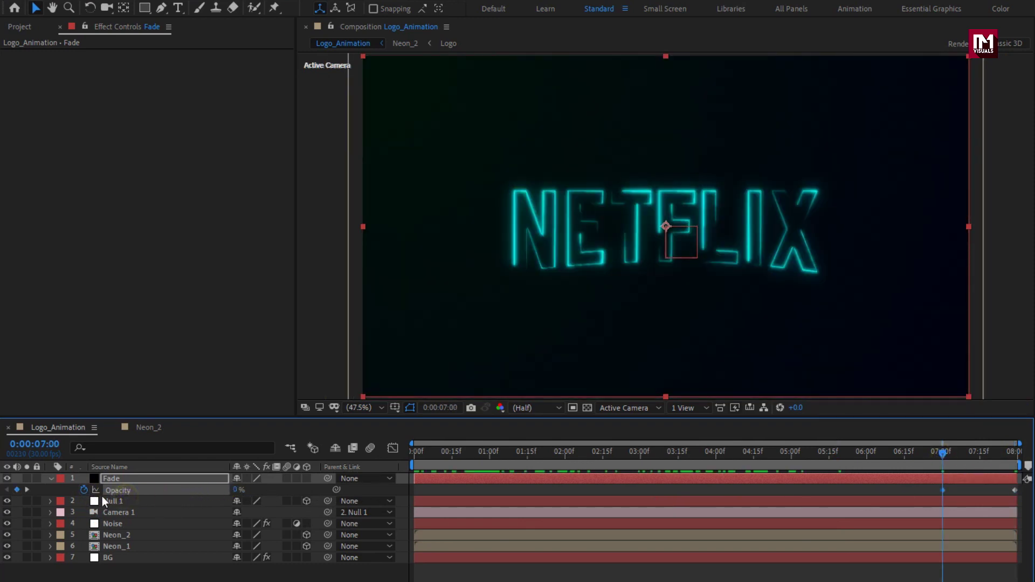
Create a black 1920 x 1080 px solid named Frame at the top of Logo_Animation
{"action": "left_click", "coordinate": [52, 479]}
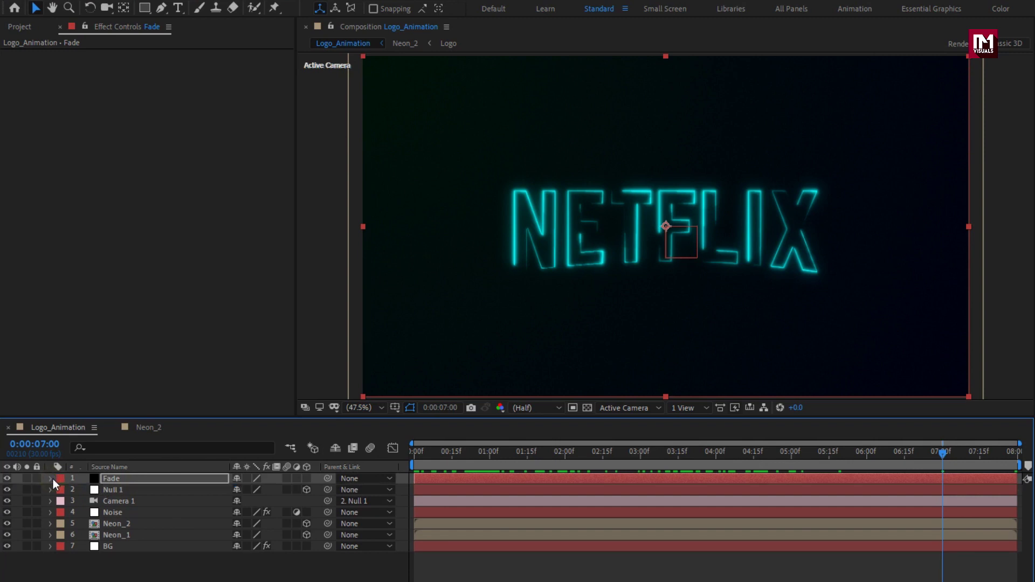
{"action": "right_click", "coordinate": [122, 564]}
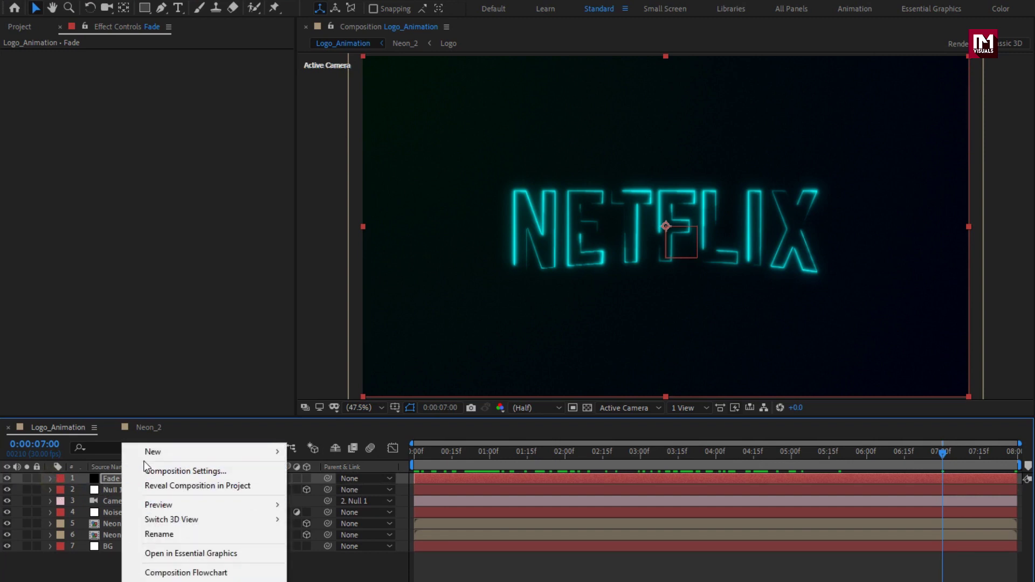
{"action": "mouse_move", "coordinate": [168, 454]}
{"action": "left_click", "coordinate": [345, 485]}
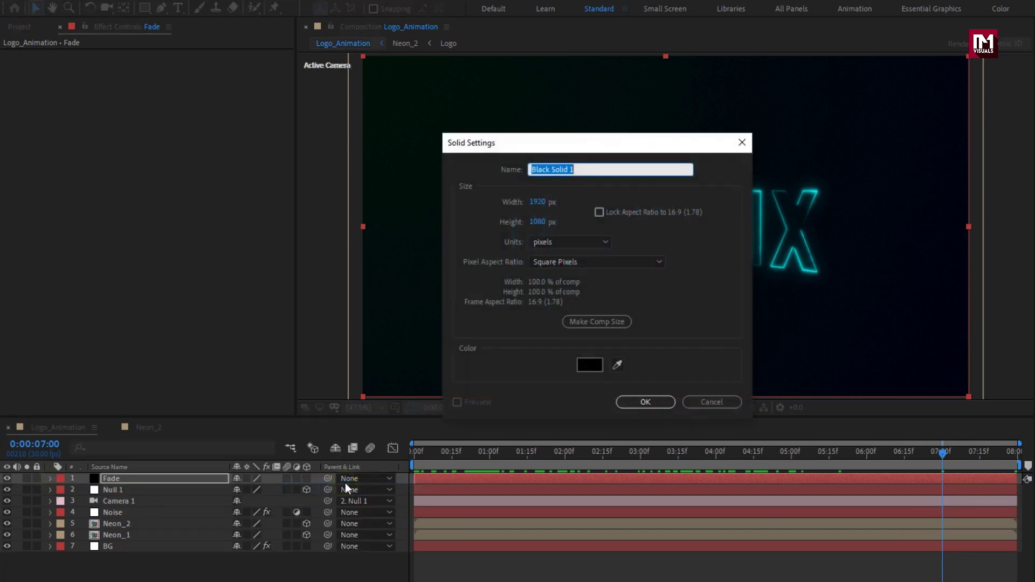
{"action": "type", "text": "Frame"}
{"action": "left_click", "coordinate": [620, 405]}
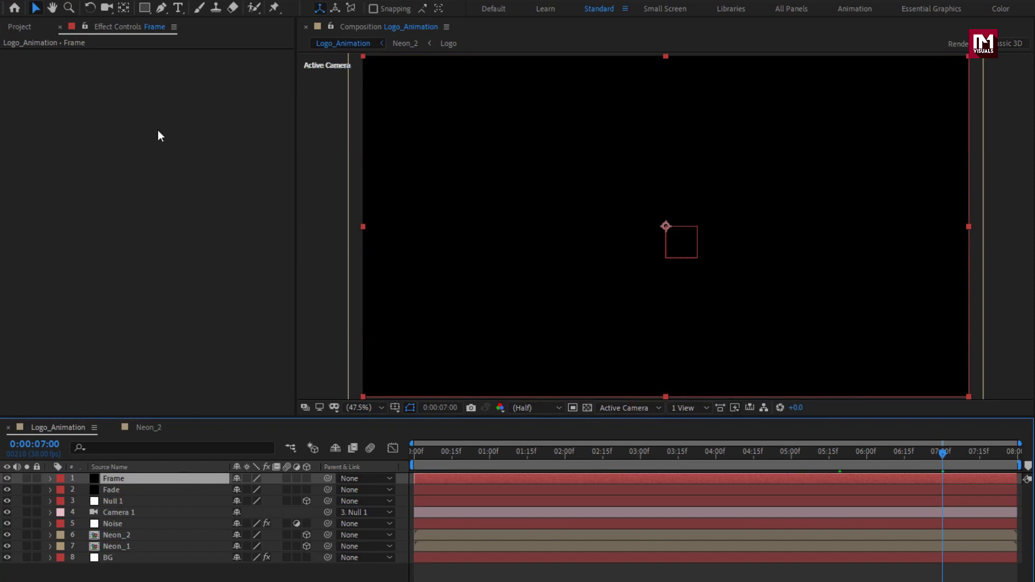
Add a full-size rectangular mask to the Frame layer and set its bounding box in % of source to Top 10 and Bottom 90
{"action": "left_click", "coordinate": [145, 9]}
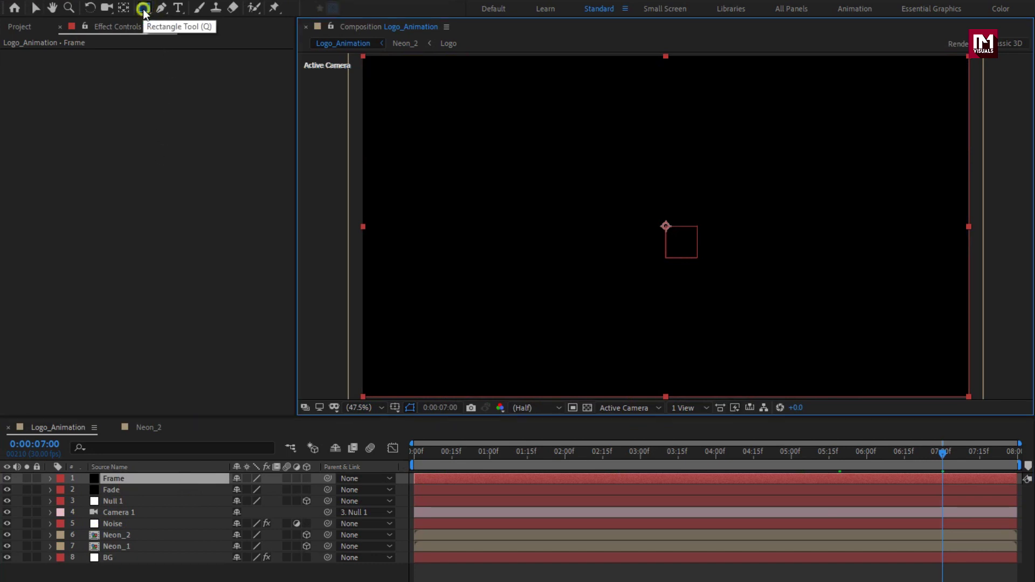
{"action": "double_click", "coordinate": [145, 9]}
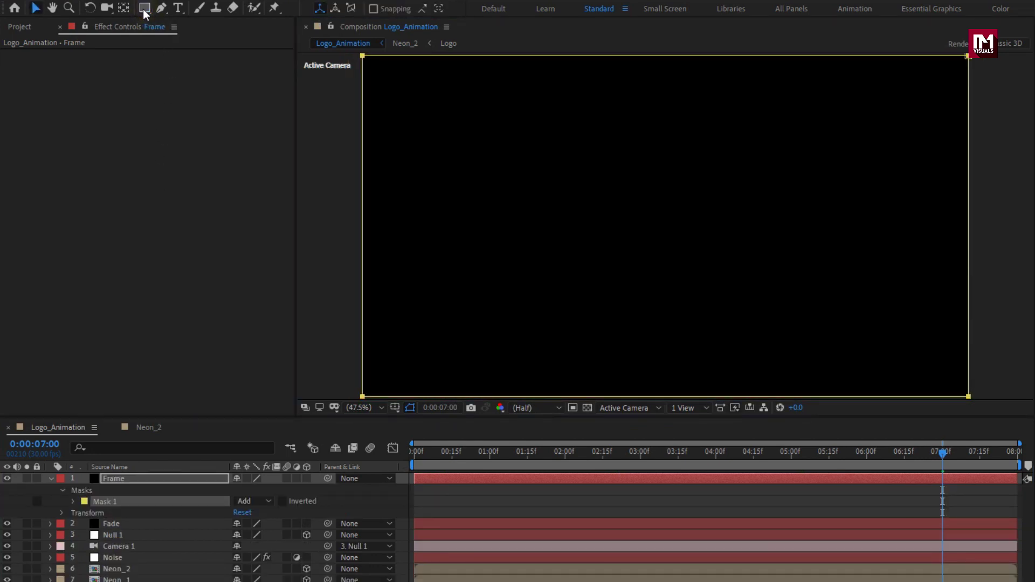
{"action": "left_click", "coordinate": [73, 502]}
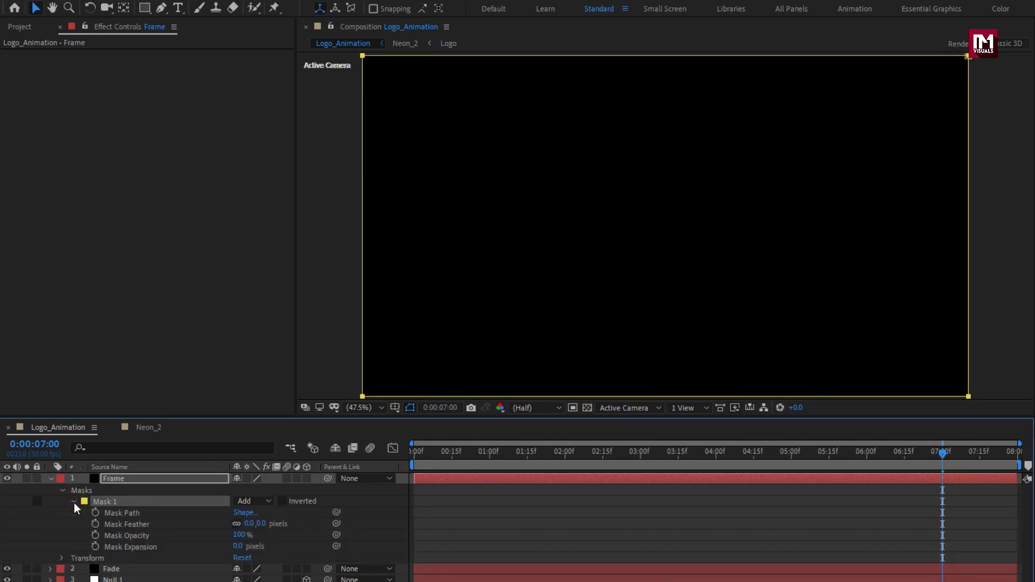
{"action": "left_click", "coordinate": [244, 513]}
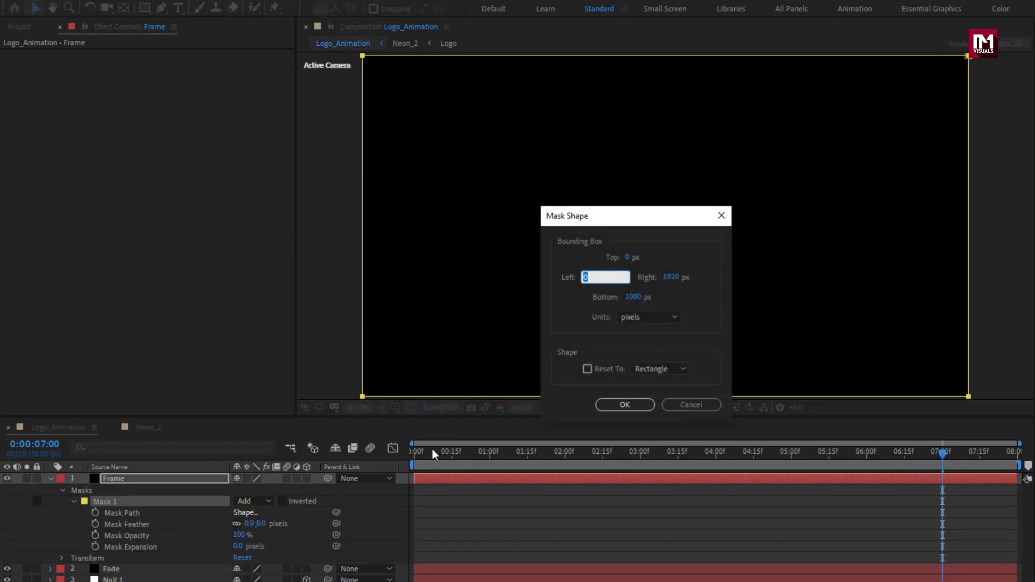
{"action": "left_click", "coordinate": [631, 318]}
{"action": "left_click", "coordinate": [645, 375]}
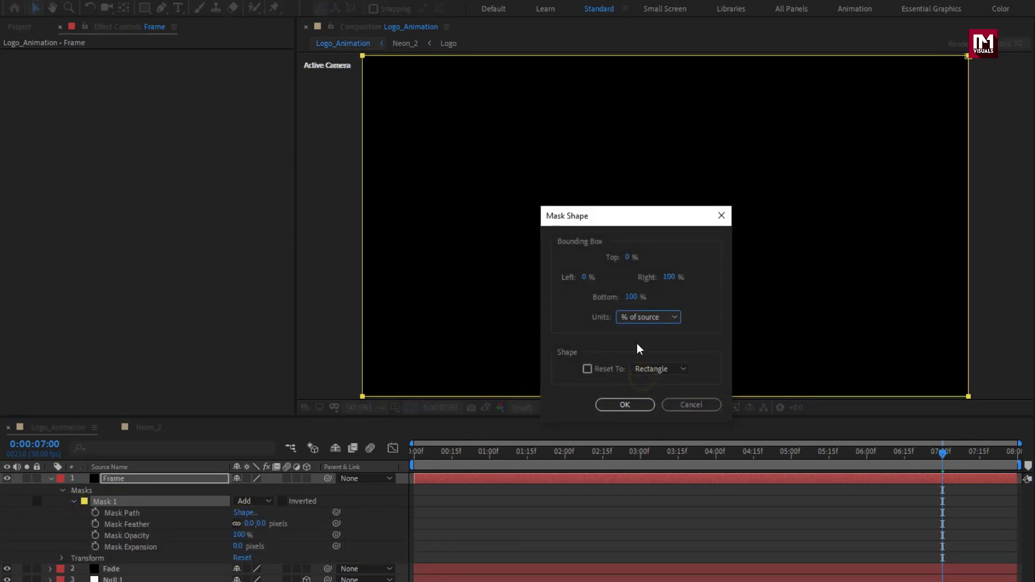
{"action": "left_click", "coordinate": [630, 296]}
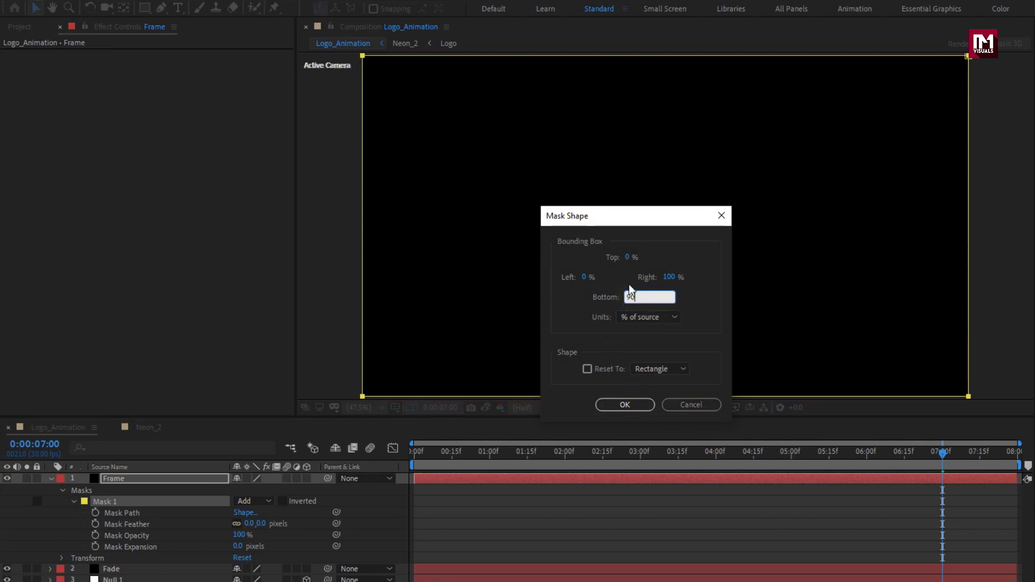
{"action": "left_click", "coordinate": [627, 258]}
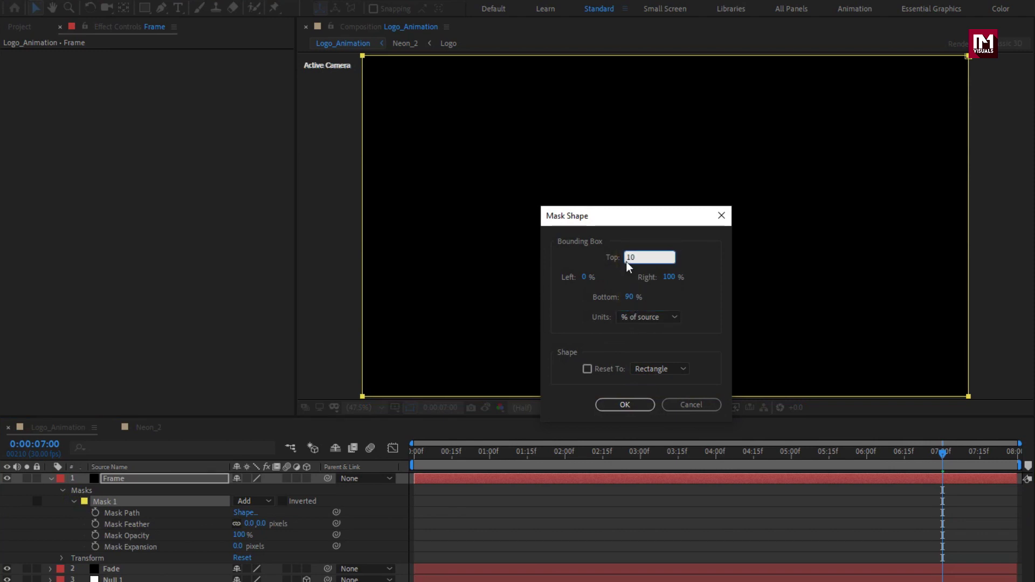
{"action": "left_click", "coordinate": [626, 405]}
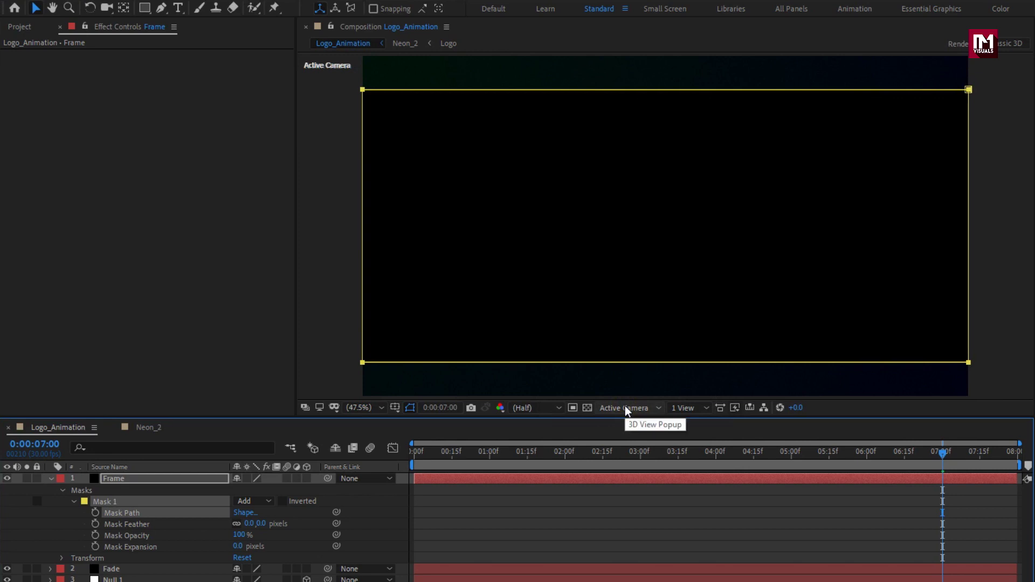
Set the mode of Mask 1 on the Frame layer to Subtract and collapse the layer
{"action": "left_click", "coordinate": [261, 501]}
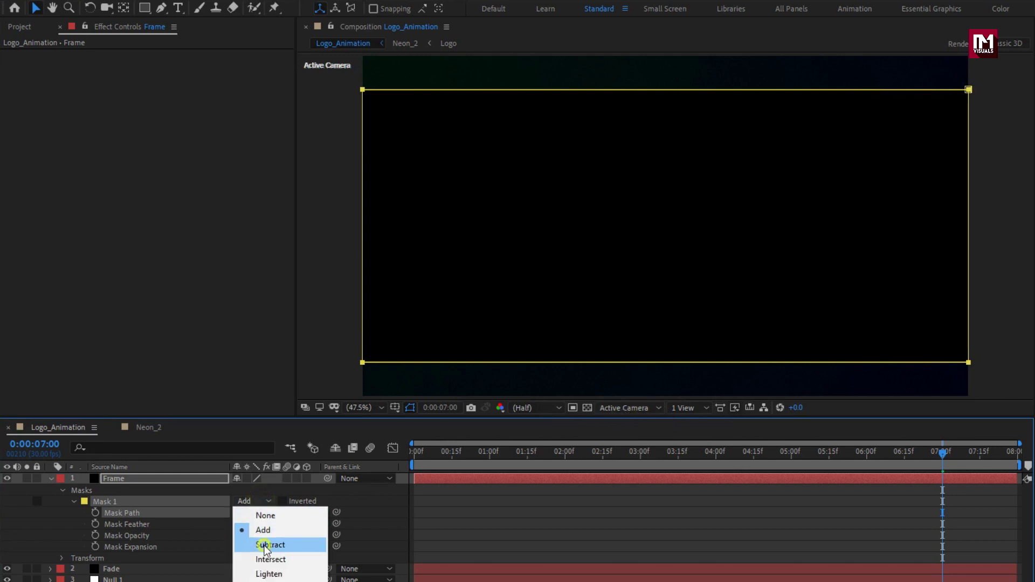
{"action": "left_click", "coordinate": [263, 544]}
{"action": "left_click", "coordinate": [51, 478]}
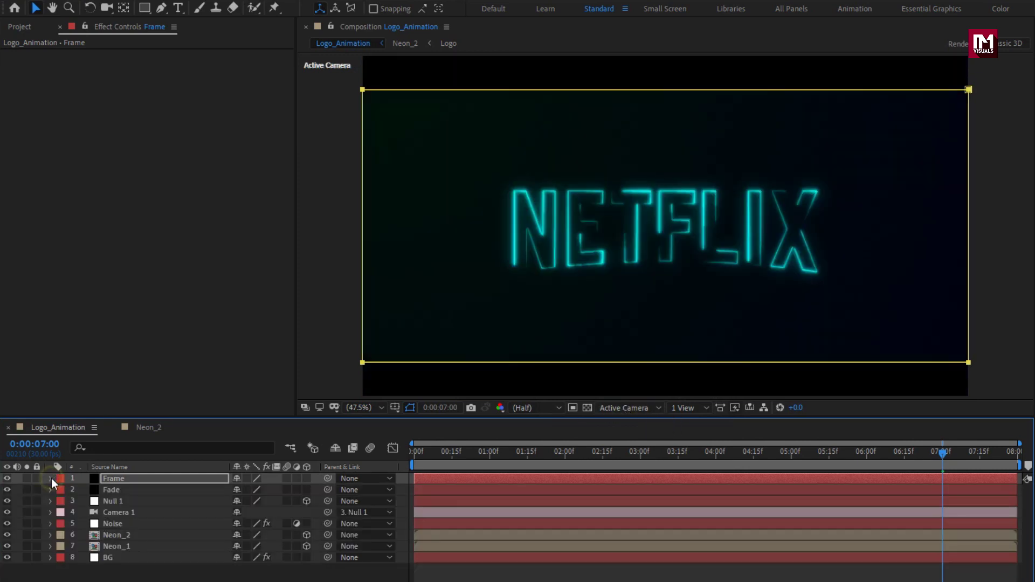
Deselect all layers and preview the Logo_Animation composition from 0:00:00:00
{"action": "left_click", "coordinate": [165, 575]}
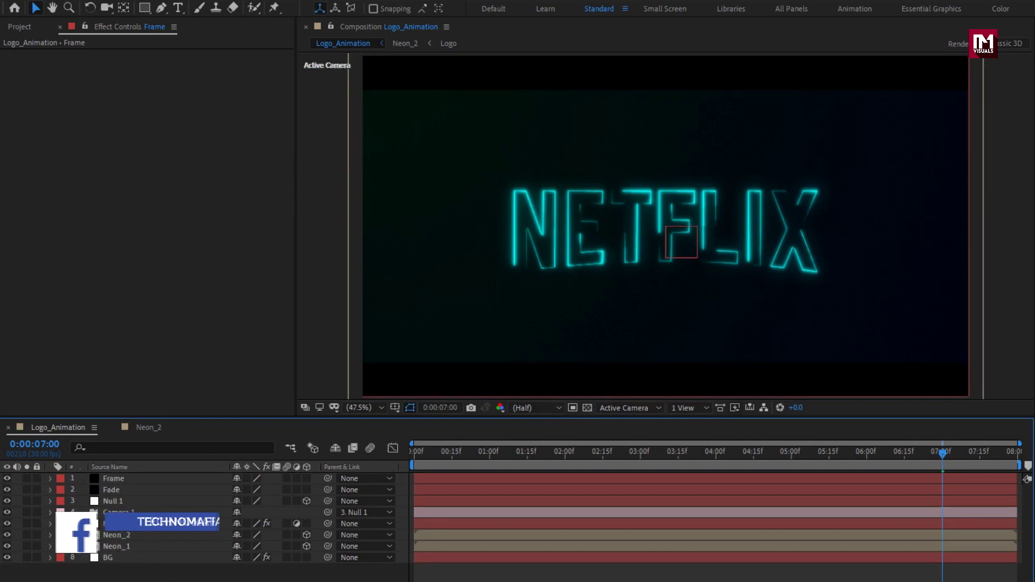
{"action": "left_click", "coordinate": [410, 451]}
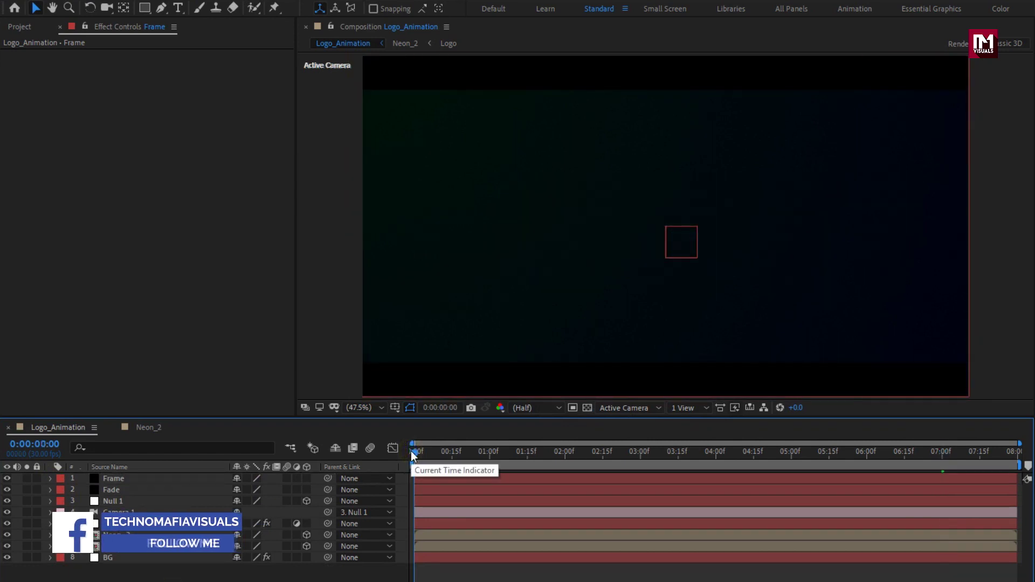
{"action": "key", "text": "space"}
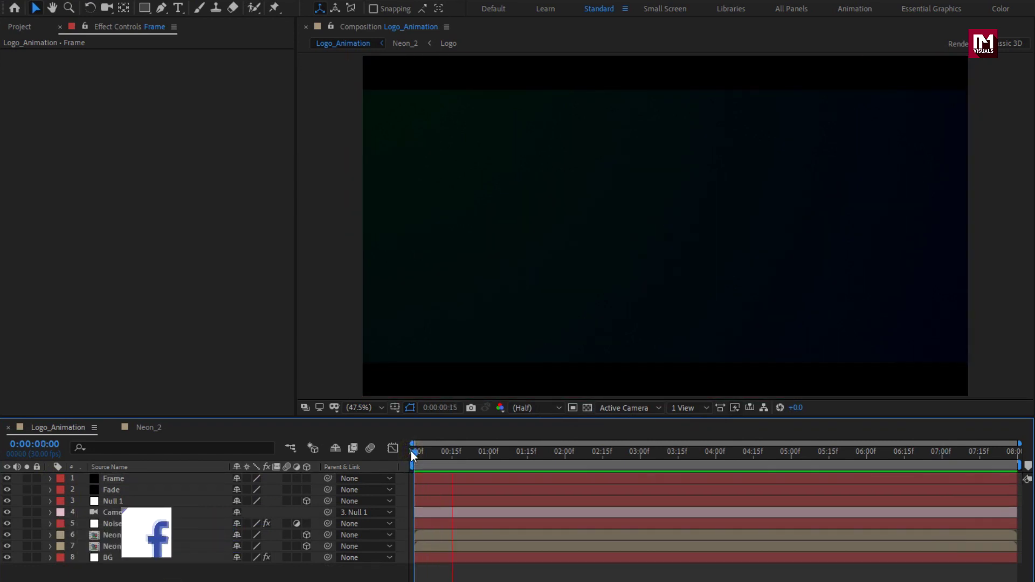